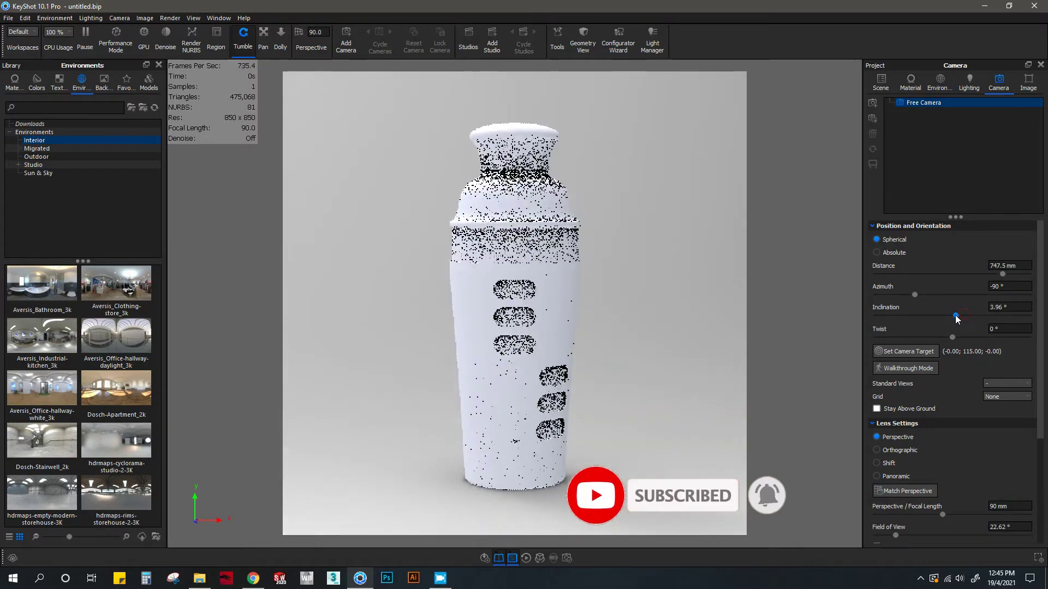
Step: Frame the shaker with a camera distance of about 638 mm, shift it slightly upward, and set the inclination to 4°
{"action": "left_click_drag", "start_coordinate": [1007, 276], "coordinate": [984, 282]}
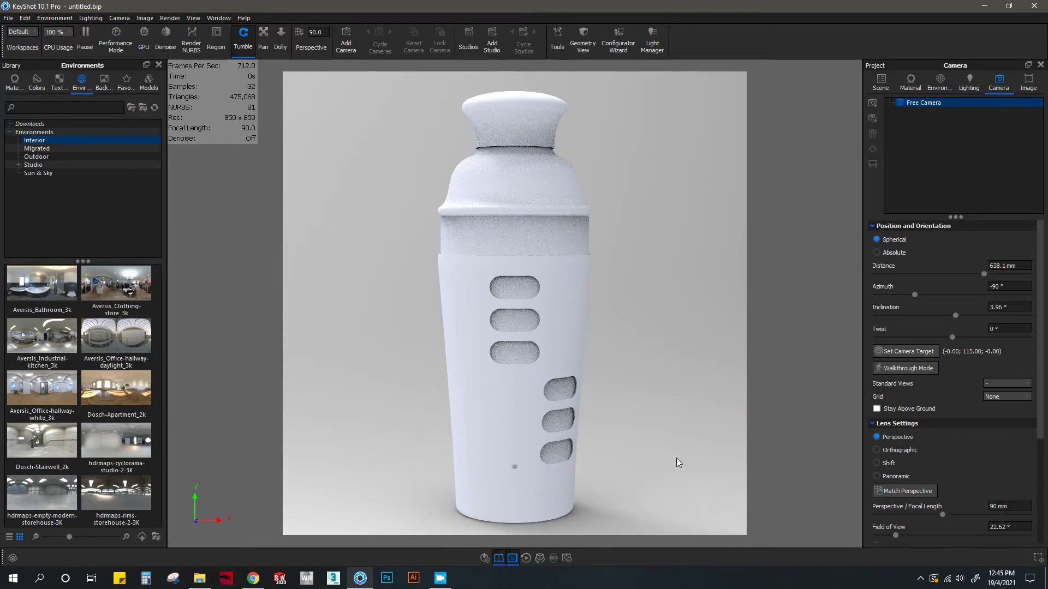
{"action": "middle_click_drag", "start_coordinate": [676, 457], "coordinate": [675, 443]}
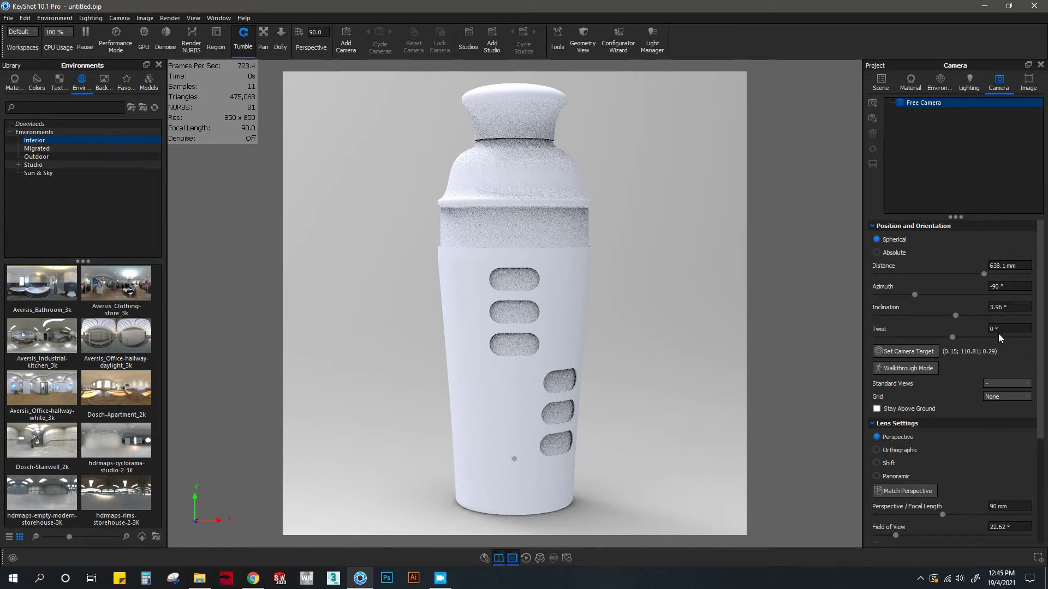
{"action": "left_click", "coordinate": [998, 307]}
{"action": "type", "text": "4"}
{"action": "key", "text": "Return"}
Step: Save the current view as a new camera and lock it
{"action": "left_click", "coordinate": [872, 102]}
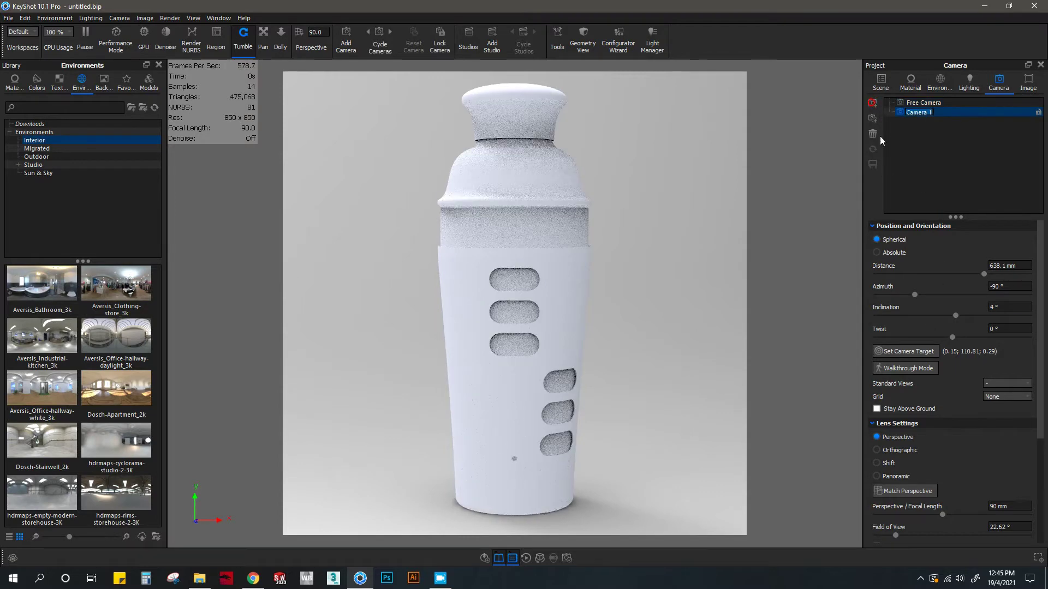
{"action": "left_click", "coordinate": [1037, 111]}
Step: Apply the Product lighting preset and set the shadow quality to 5
{"action": "left_click", "coordinate": [969, 83]}
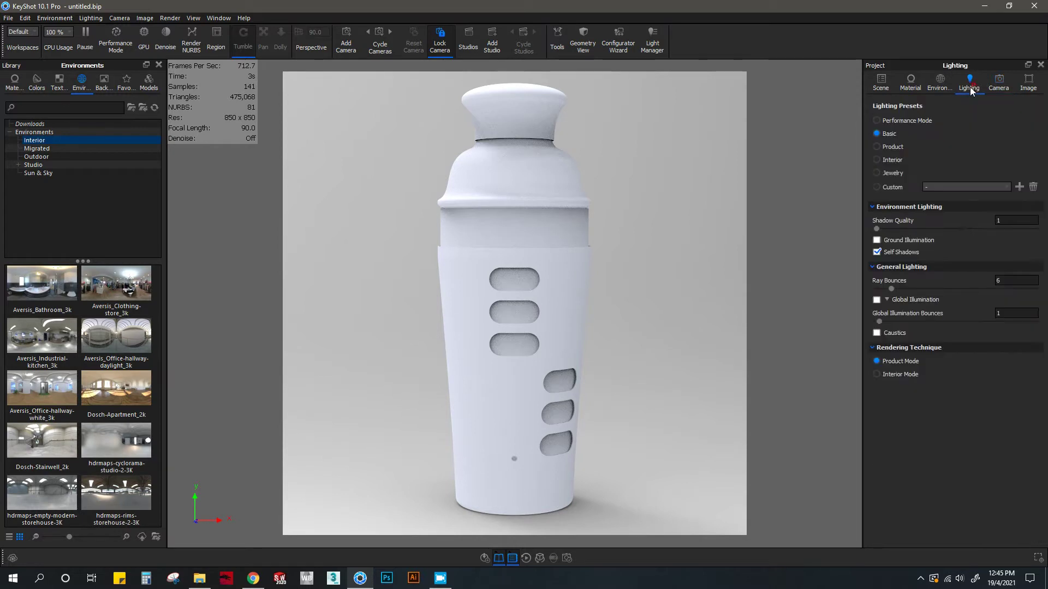
{"action": "left_click", "coordinate": [898, 148]}
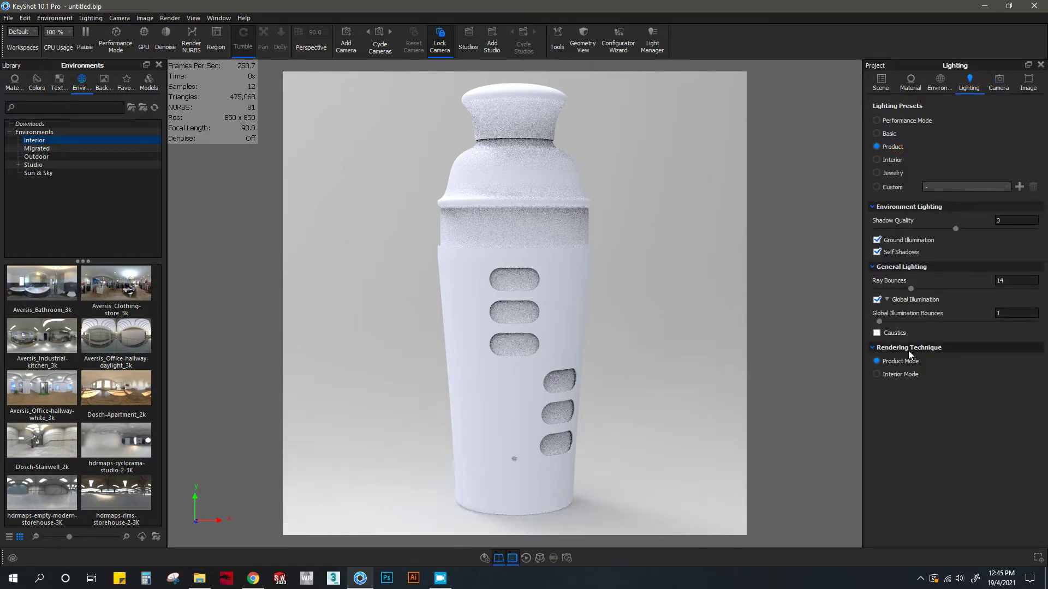
{"action": "double_click", "coordinate": [1006, 220]}
{"action": "type", "text": "5"}
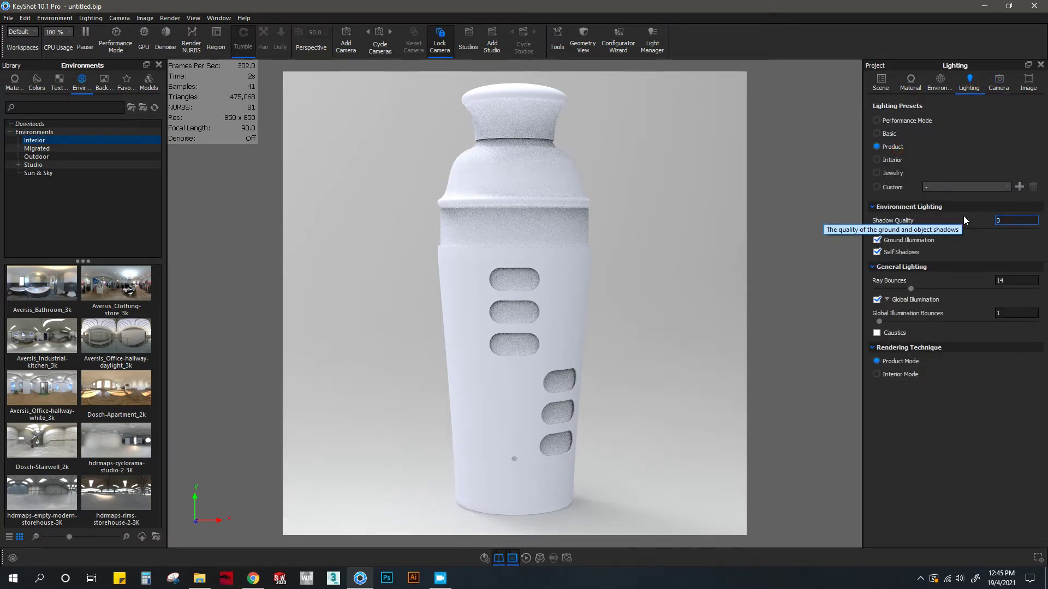
Step: Apply the Aluminum Brushed 90° material from the Aluminum library to the shaker's slotted outer sleeve
{"action": "left_click", "coordinate": [938, 92]}
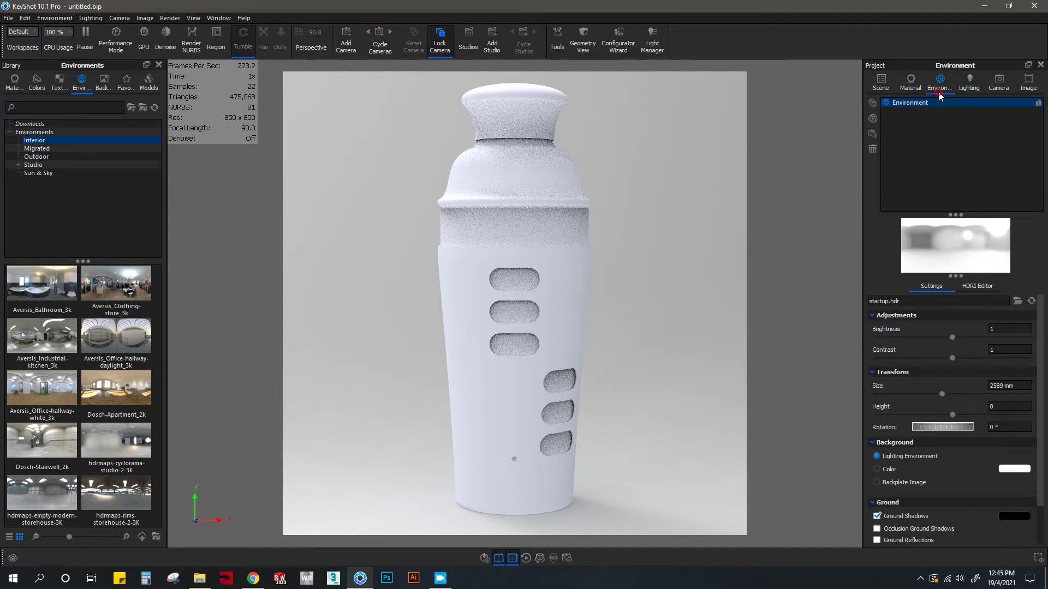
{"action": "left_click", "coordinate": [908, 89]}
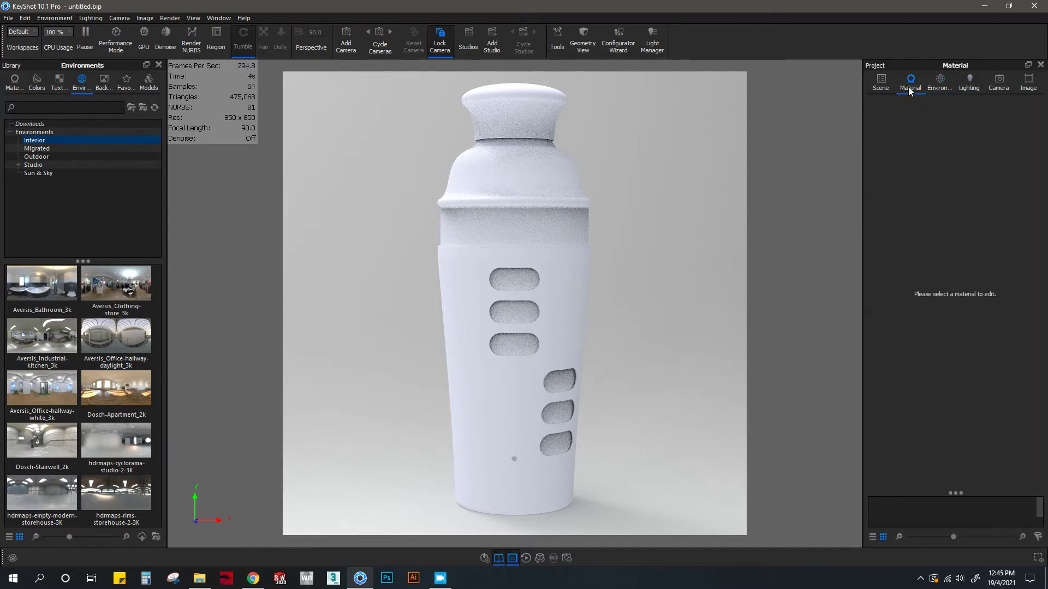
{"action": "left_click", "coordinate": [9, 91]}
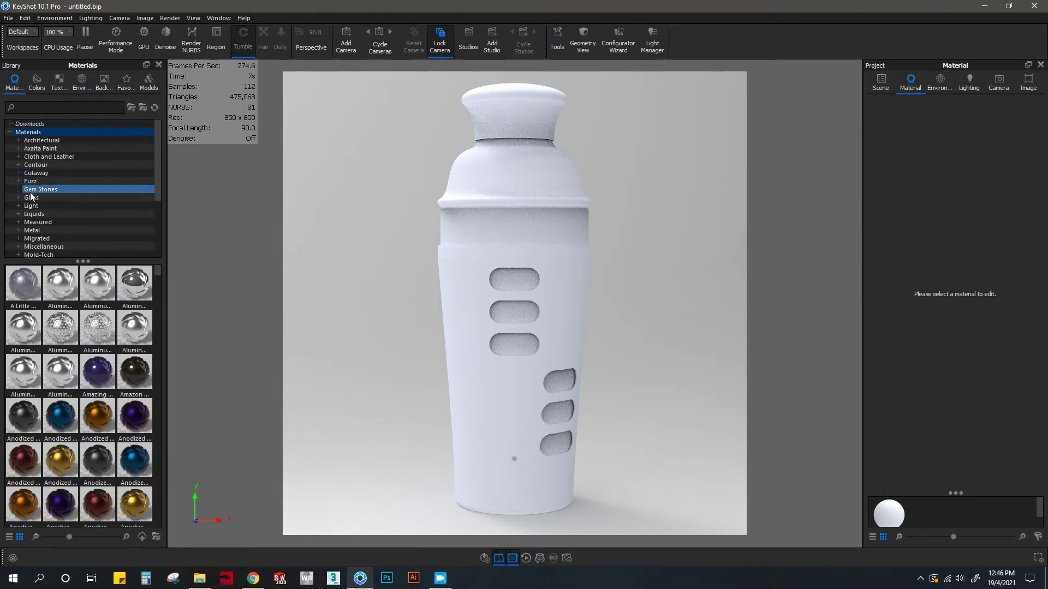
{"action": "left_click", "coordinate": [24, 230]}
{"action": "double_click", "coordinate": [25, 231]}
{"action": "left_click", "coordinate": [45, 239]}
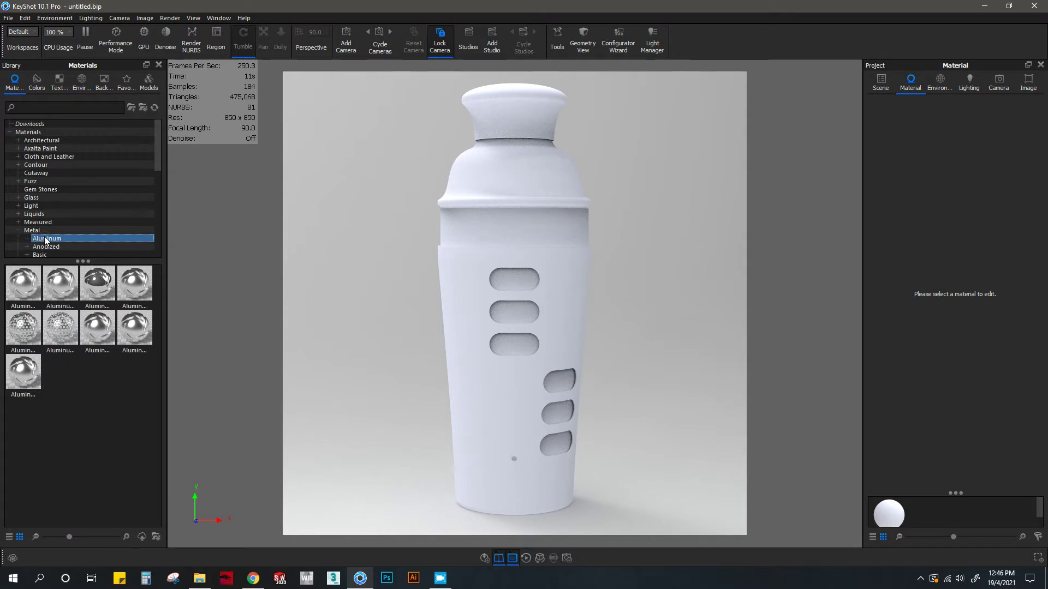
{"action": "left_click", "coordinate": [57, 288]}
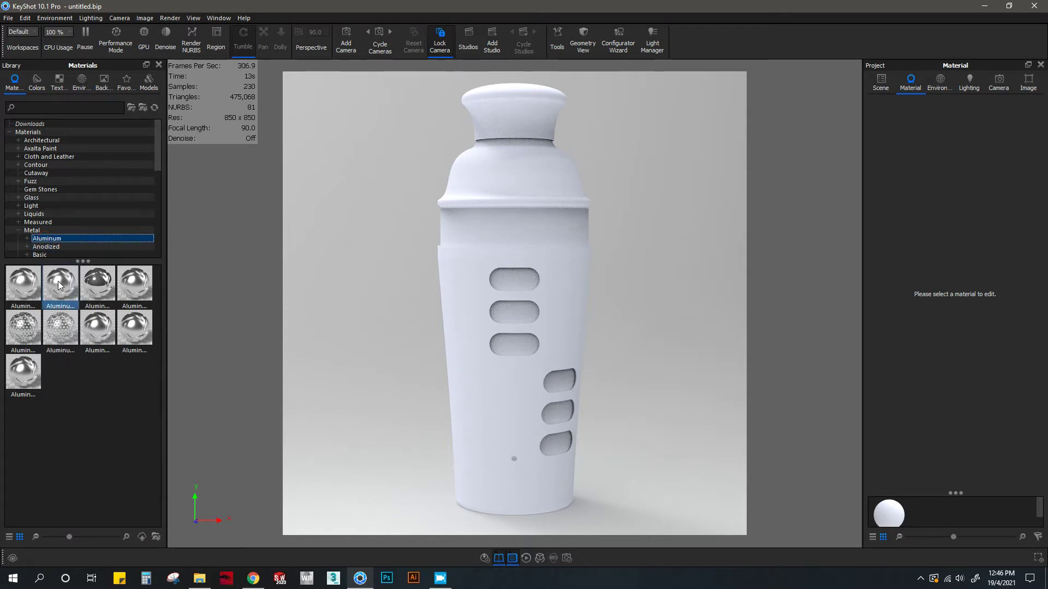
{"action": "left_click", "coordinate": [880, 83]}
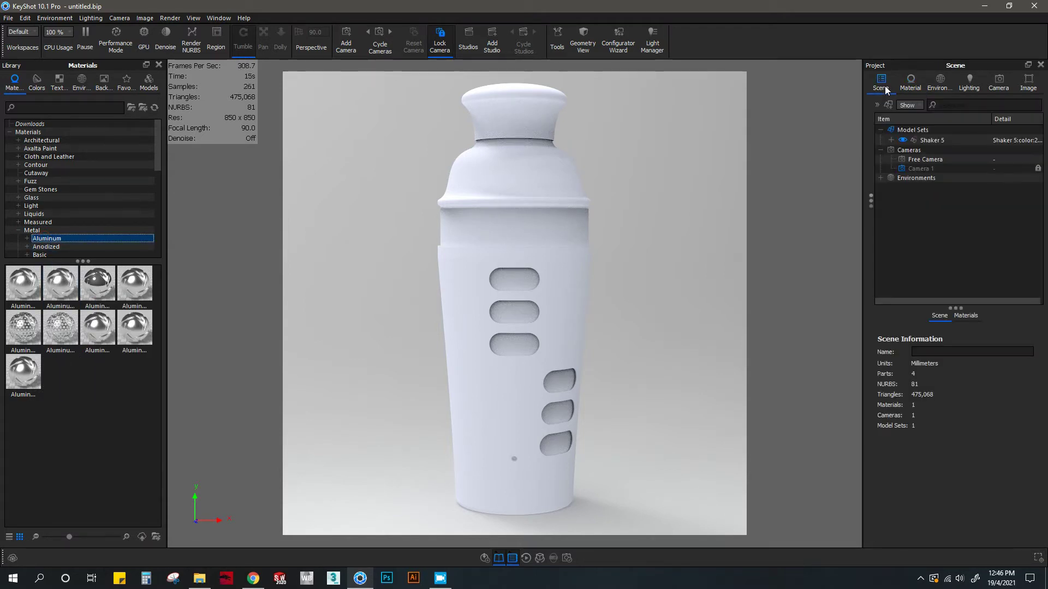
{"action": "left_click", "coordinate": [567, 299]}
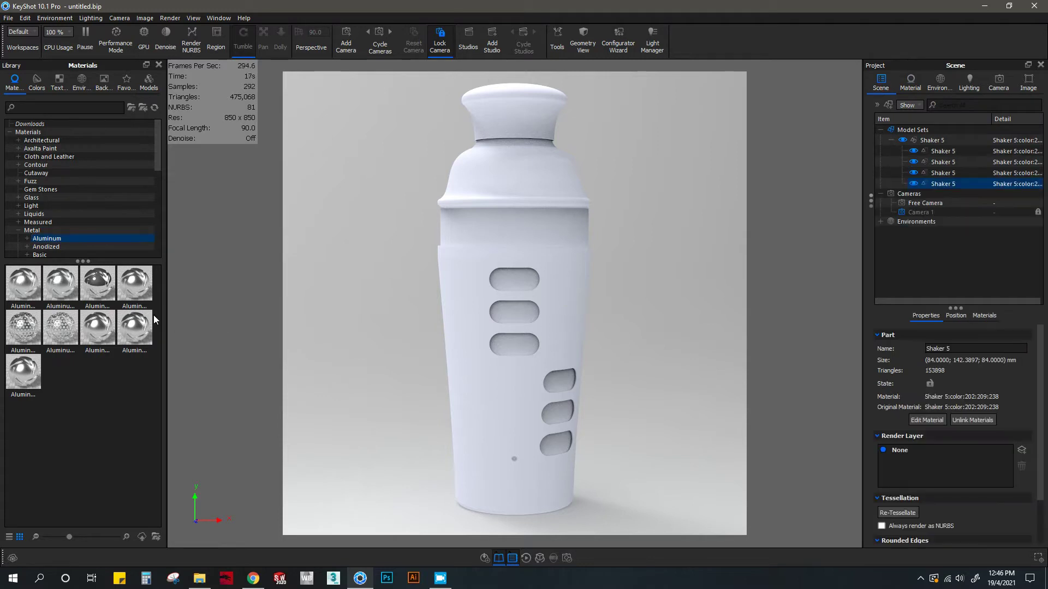
{"action": "mouse_move", "coordinate": [61, 282]}
{"action": "left_mouse_down"}
{"action": "mouse_move", "coordinate": [1007, 218]}
{"action": "mouse_move", "coordinate": [977, 184]}
{"action": "left_mouse_up"}
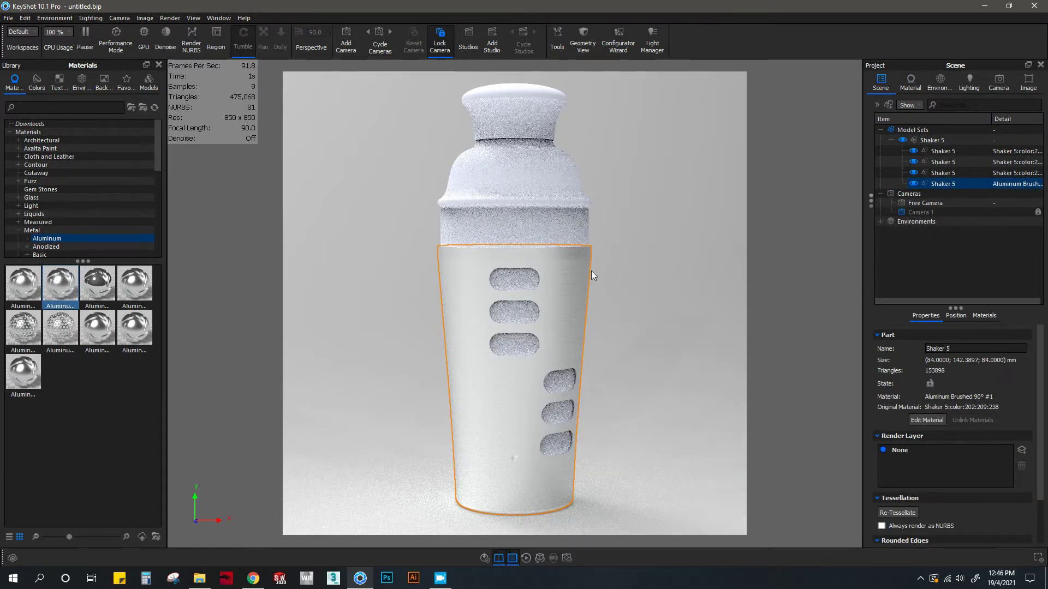
Step: Set the brushed bump texture's width to 2 mm on the outer sleeve's aluminum material
{"action": "double_click", "coordinate": [562, 283]}
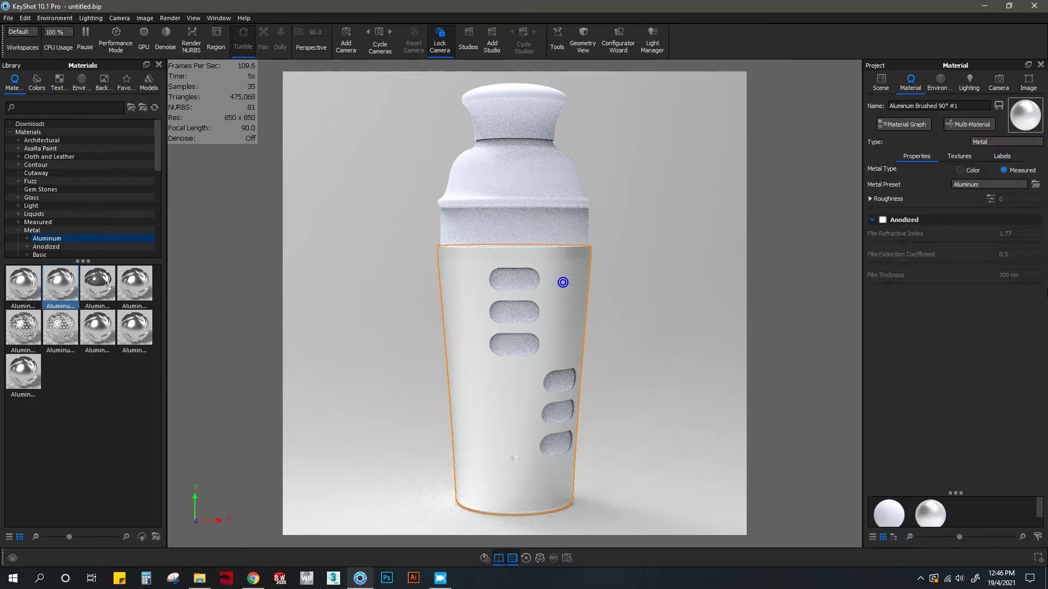
{"action": "left_click", "coordinate": [965, 159]}
{"action": "left_click", "coordinate": [1011, 295]}
{"action": "type", "text": "2"}
{"action": "key", "text": "Return"}
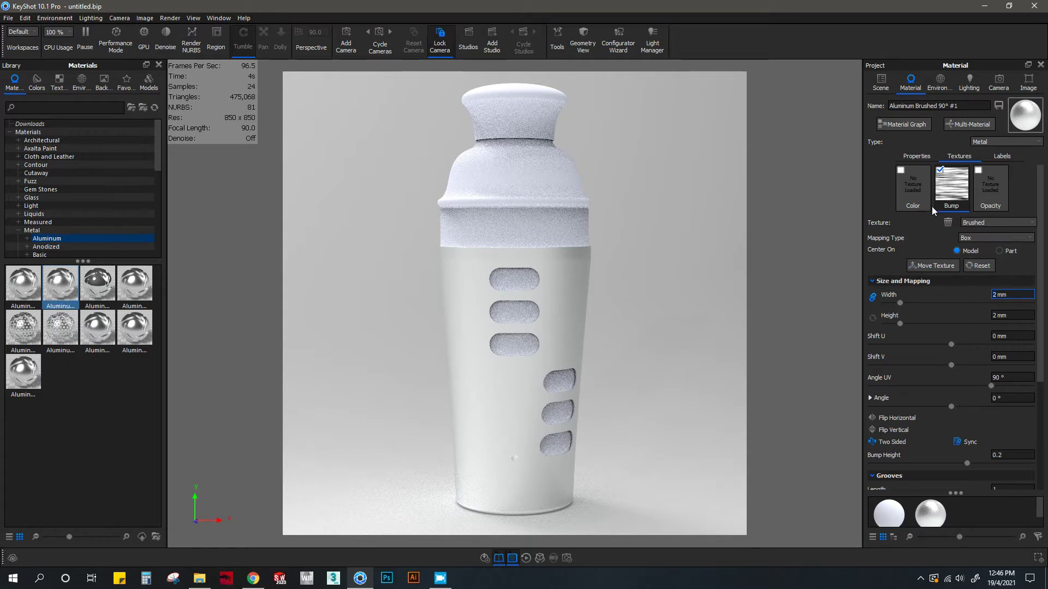
Step: Review the brushed aluminum's metal properties and its bump texture's mapping, groove and variation settings
{"action": "left_click", "coordinate": [918, 156]}
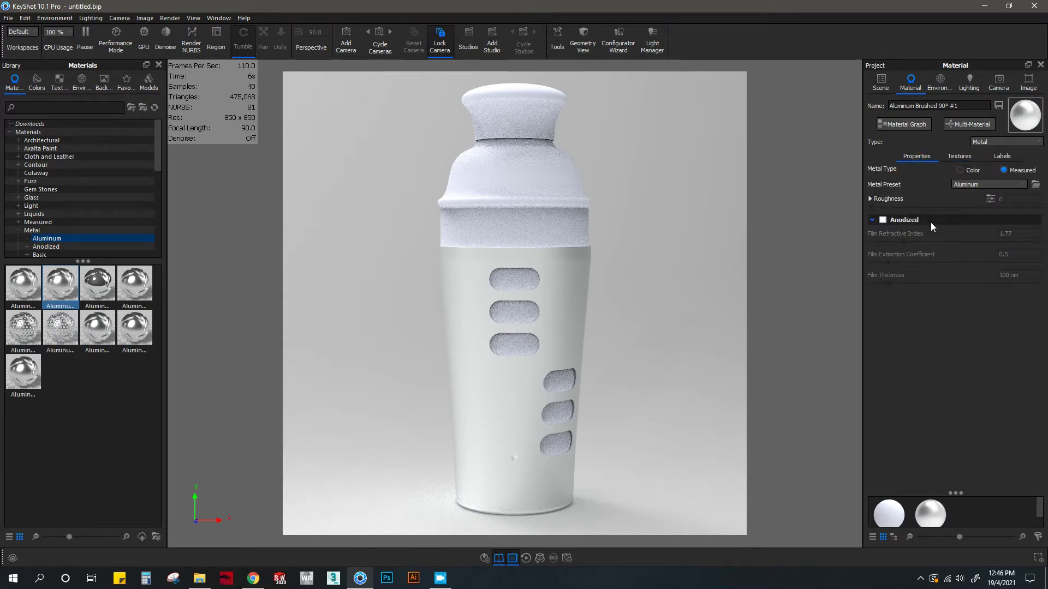
{"action": "left_click", "coordinate": [959, 156]}
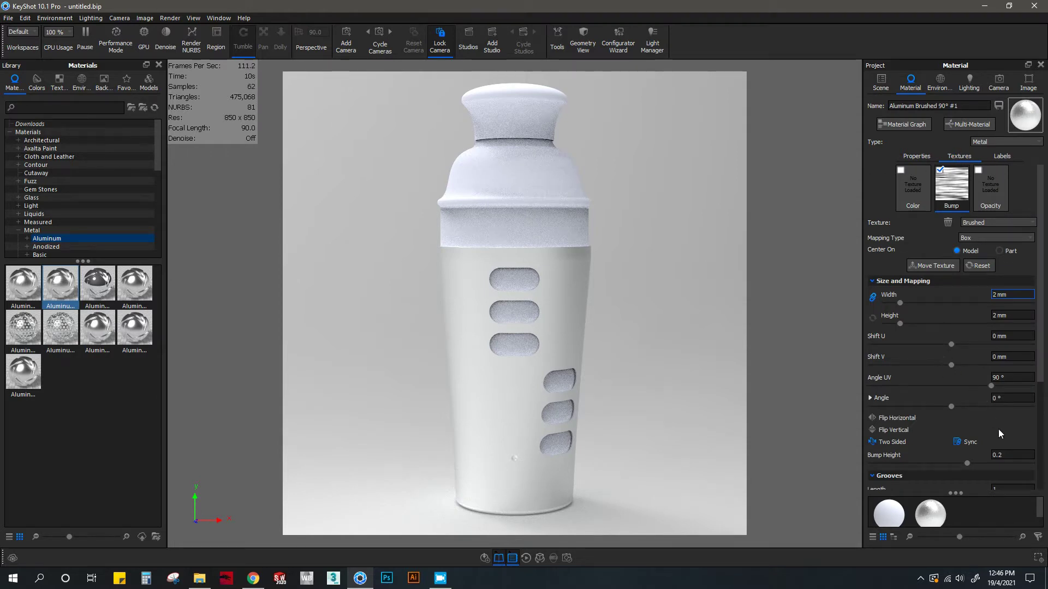
{"action": "scroll", "coordinate": [1003, 432], "scroll_direction": "down", "scroll_amount": 3}
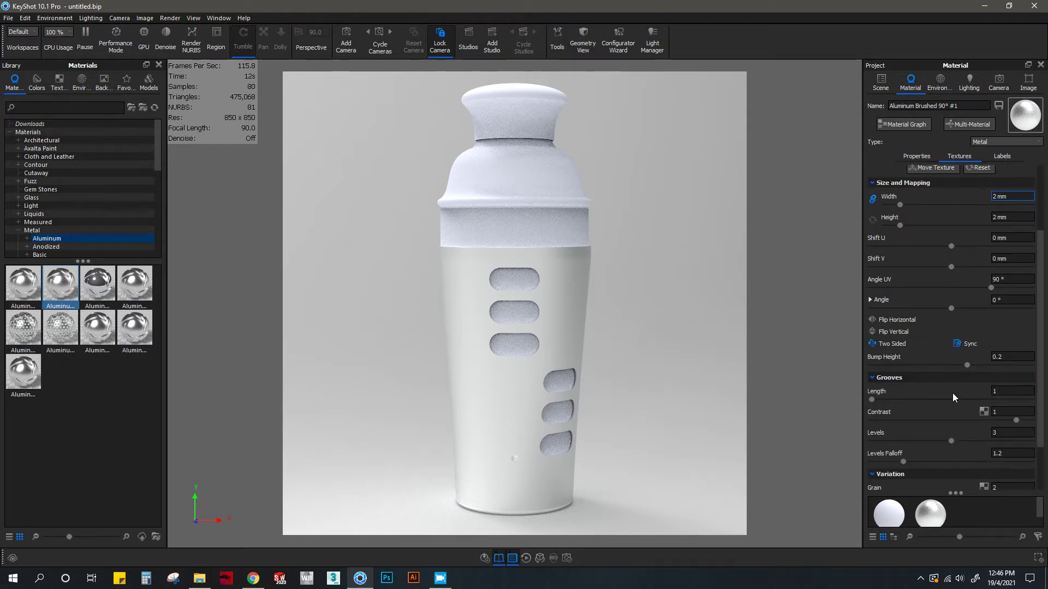
{"action": "scroll", "coordinate": [952, 395], "scroll_direction": "up", "scroll_amount": 3}
{"action": "scroll", "coordinate": [953, 394], "scroll_direction": "down", "scroll_amount": 5}
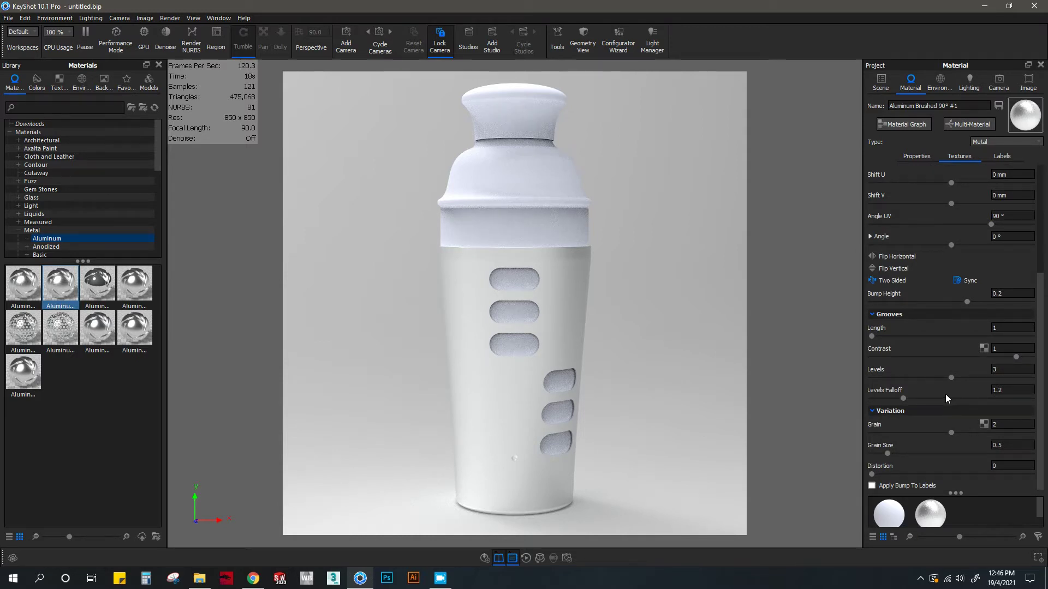
{"action": "scroll", "coordinate": [945, 394], "scroll_direction": "up", "scroll_amount": 5}
Step: Apply the Chrome Polished material from the Chrome library to the shaker's inner body
{"action": "left_click", "coordinate": [25, 279]}
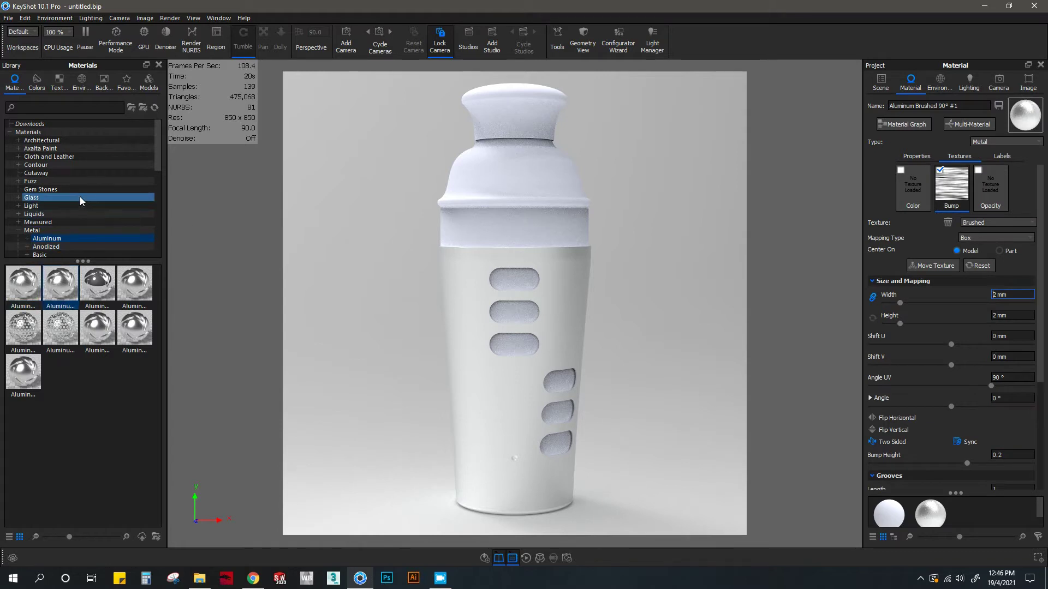
{"action": "left_click", "coordinate": [86, 173]}
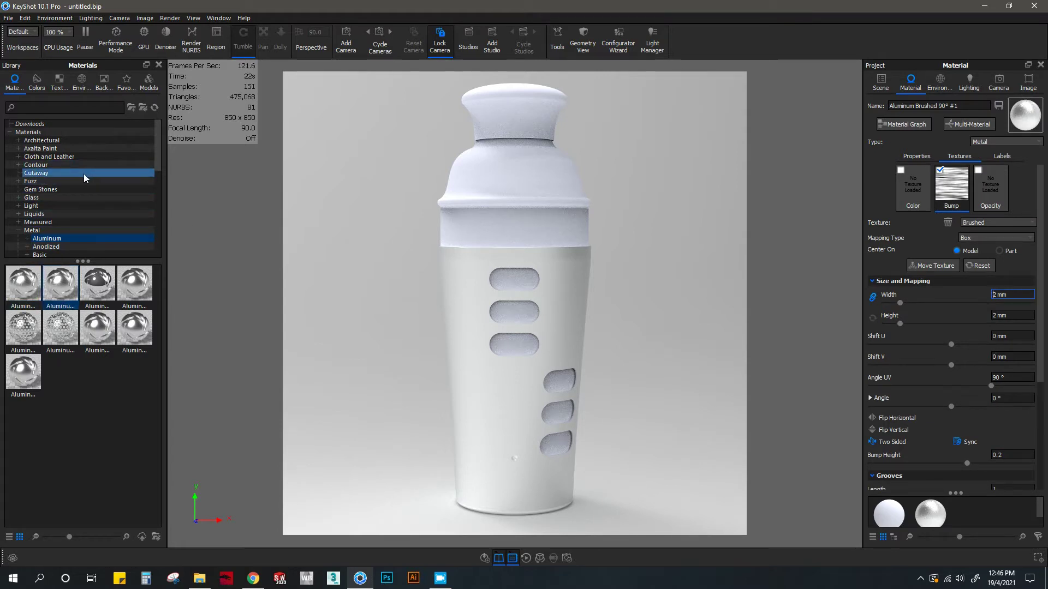
{"action": "scroll", "coordinate": [77, 195], "scroll_direction": "down", "scroll_amount": 2}
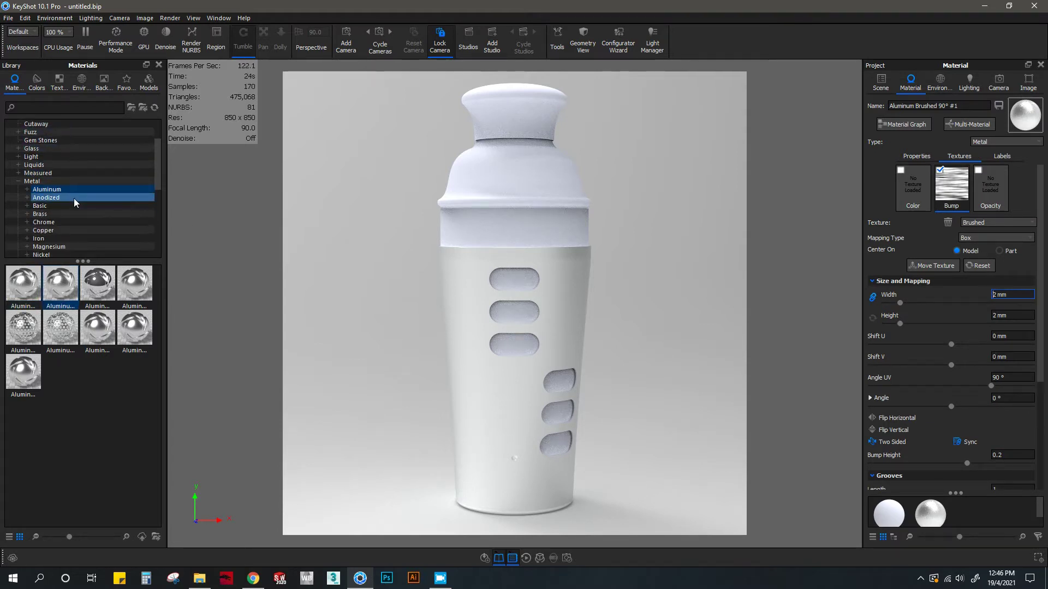
{"action": "left_click", "coordinate": [61, 220]}
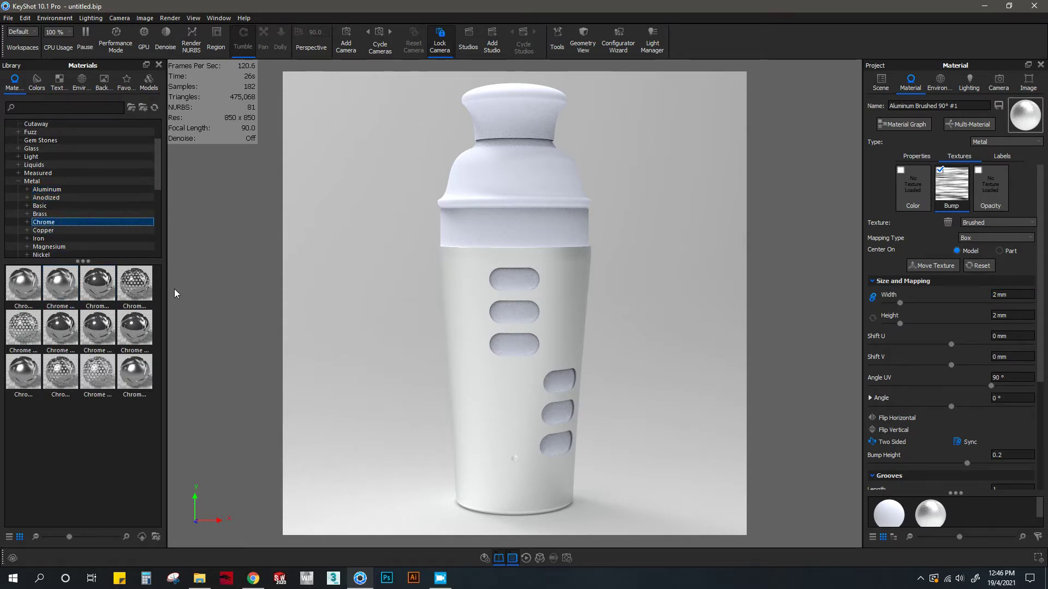
{"action": "left_click", "coordinate": [882, 83]}
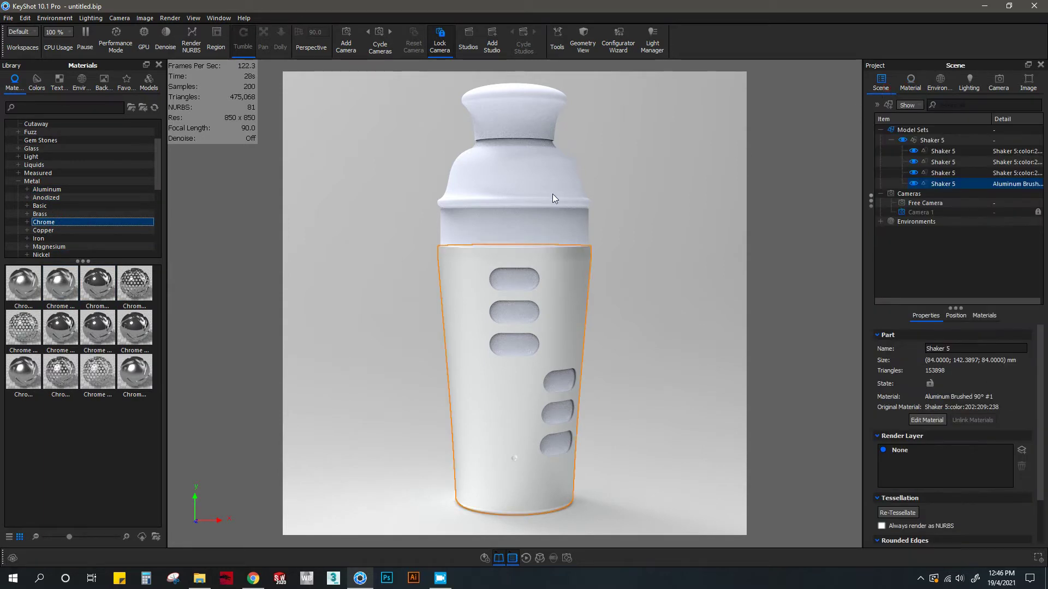
{"action": "left_click", "coordinate": [516, 221]}
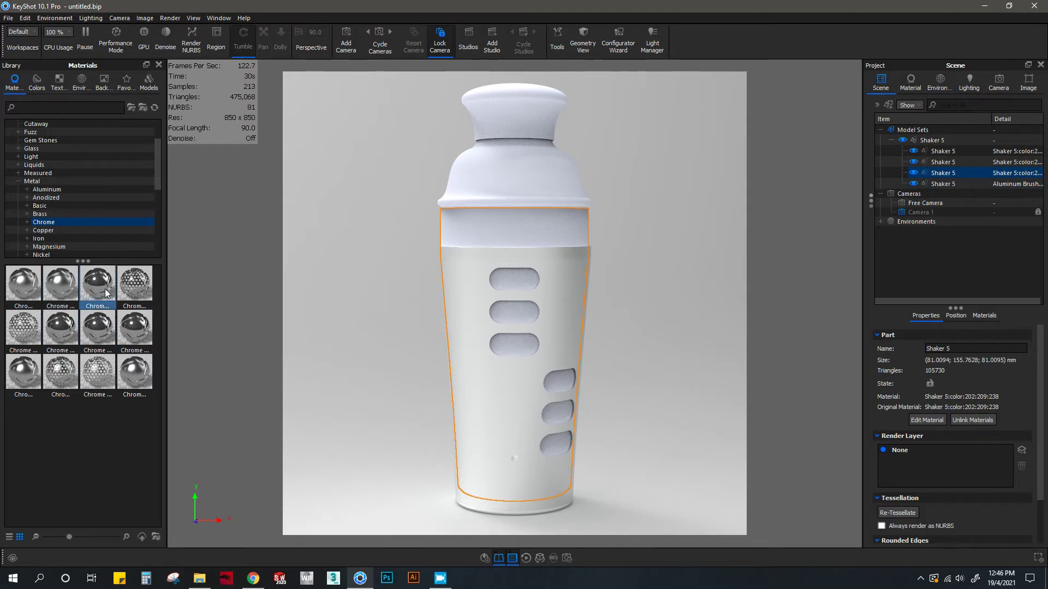
{"action": "left_click_drag", "start_coordinate": [104, 283], "coordinate": [994, 176]}
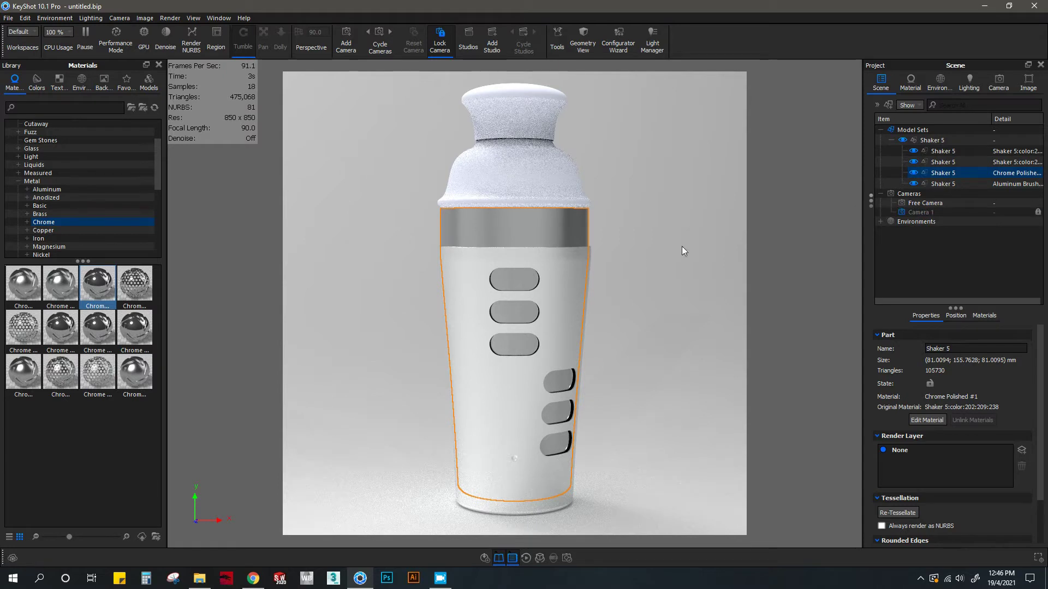
Step: Copy the polished chrome onto the shaker's domed lid and the brushed aluminum onto the top cap
{"action": "left_click", "coordinate": [515, 227], "text": "shift"}
{"action": "right_click", "coordinate": [529, 171], "text": "shift"}
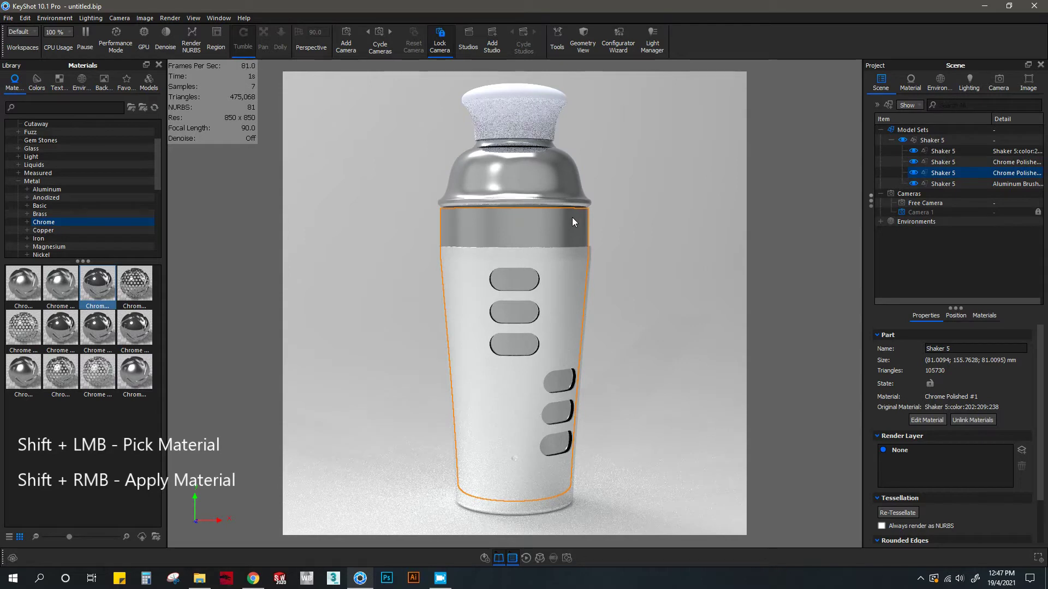
{"action": "right_click", "coordinate": [513, 101], "text": "shift"}
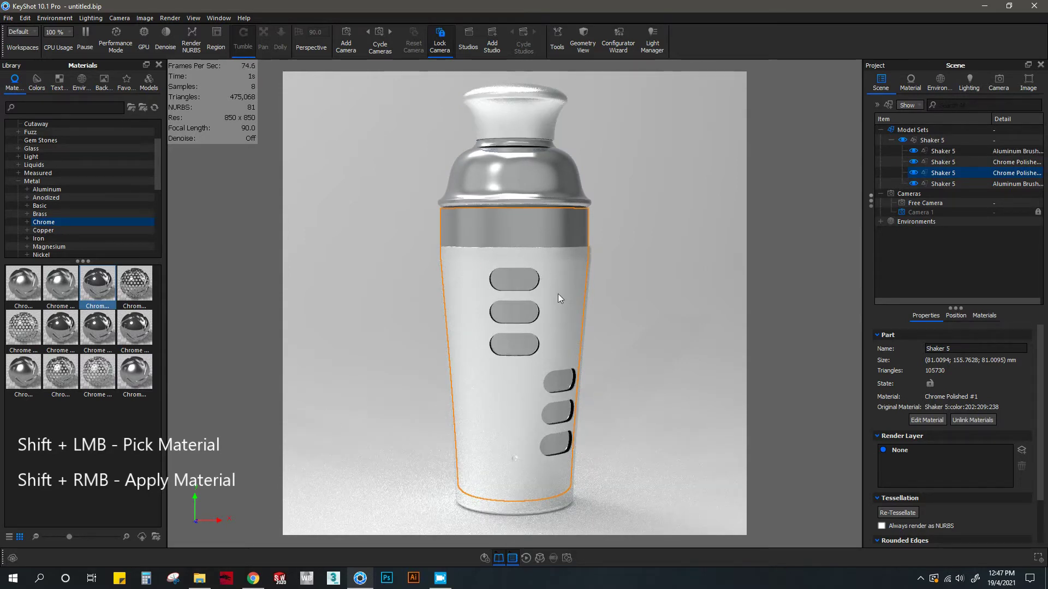
Step: Add a Brushed texture as the bump map of the inner body's Chrome Polished material
{"action": "double_click", "coordinate": [539, 226]}
{"action": "left_click", "coordinate": [954, 157]}
{"action": "left_click", "coordinate": [949, 185]}
{"action": "left_click", "coordinate": [985, 223]}
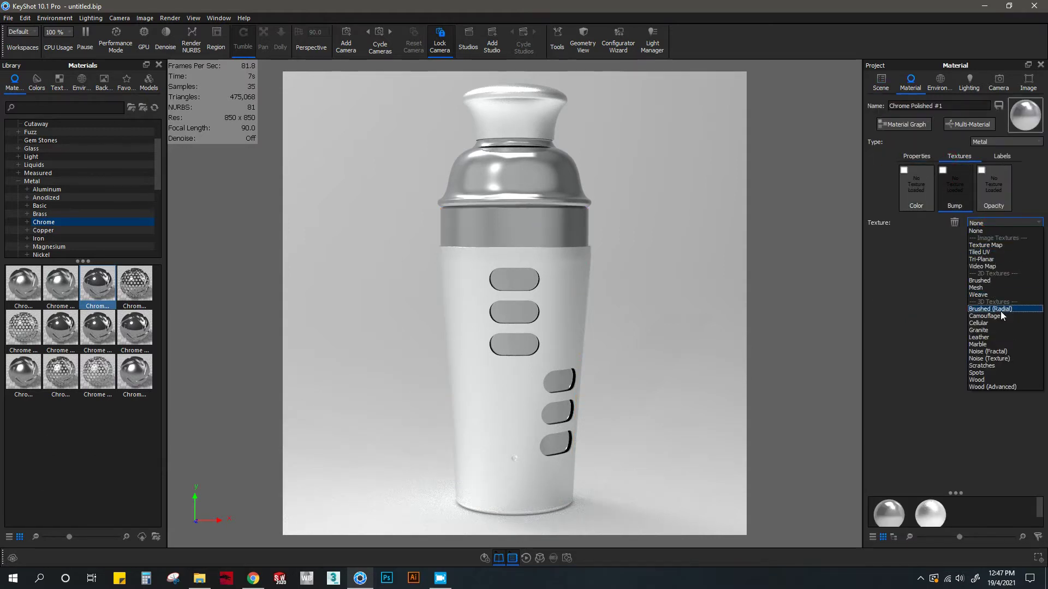
{"action": "left_click", "coordinate": [991, 281]}
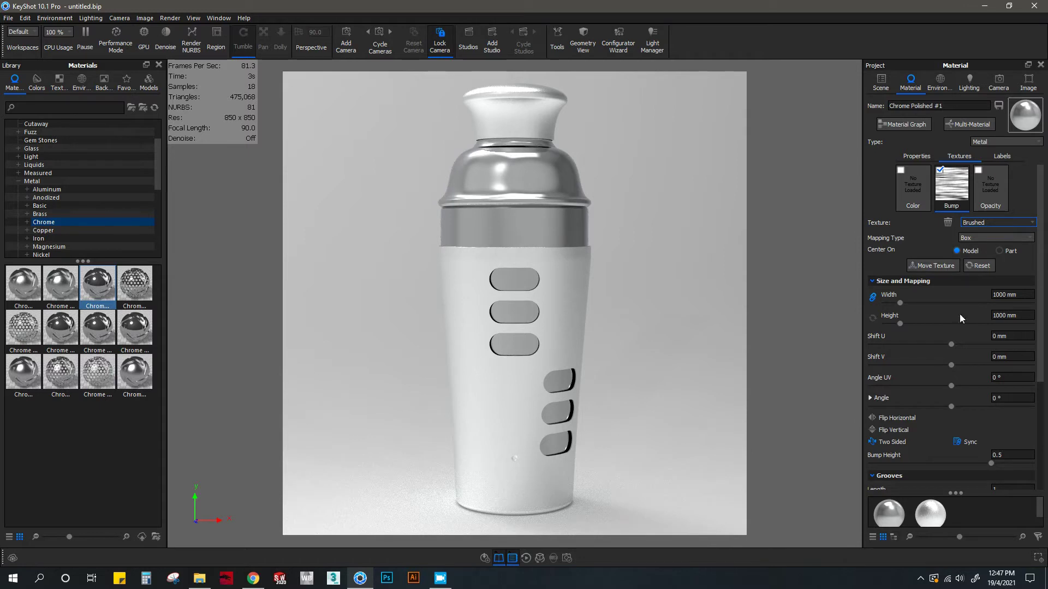
Step: Set the chrome's brushed bump texture size to 2 mm and its UV angle to 90°
{"action": "left_click", "coordinate": [1010, 315]}
{"action": "key", "text": "ctrl+a"}
{"action": "type", "text": "2"}
{"action": "key", "text": "Return"}
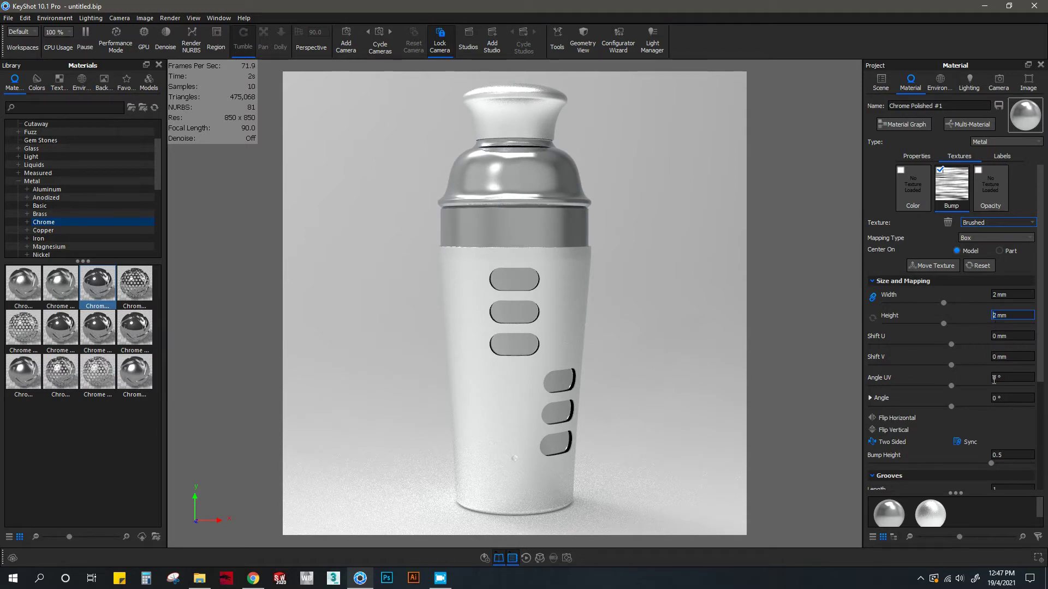
{"action": "left_click", "coordinate": [1015, 381]}
{"action": "key", "text": "ctrl+a"}
{"action": "type", "text": "90"}
{"action": "key", "text": "Return"}
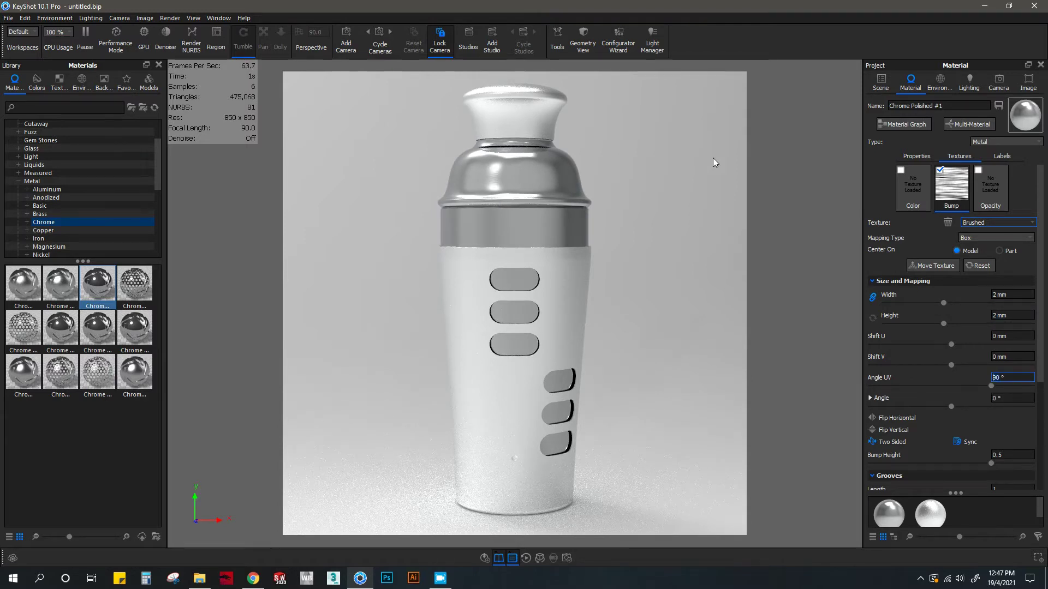
Step: Preview the inner body's Brushed bump texture on the model through its material graph, then close the graph
{"action": "left_click", "coordinate": [902, 125]}
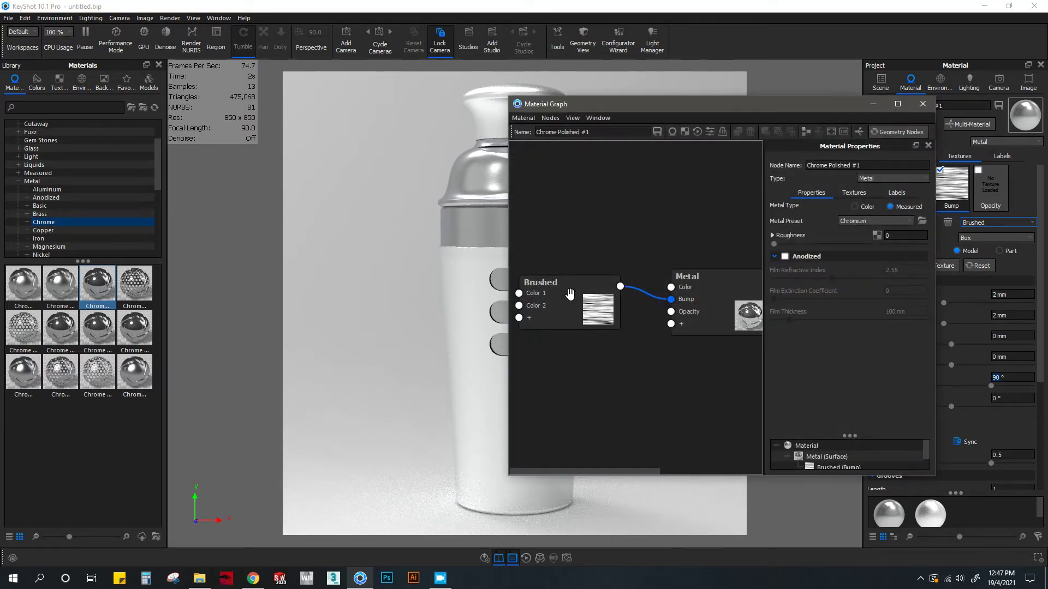
{"action": "mouse_move", "coordinate": [664, 113]}
{"action": "left_mouse_down"}
{"action": "mouse_move", "coordinate": [742, 127]}
{"action": "mouse_move", "coordinate": [203, 136]}
{"action": "mouse_move", "coordinate": [150, 95]}
{"action": "mouse_move", "coordinate": [175, 101]}
{"action": "left_mouse_up"}
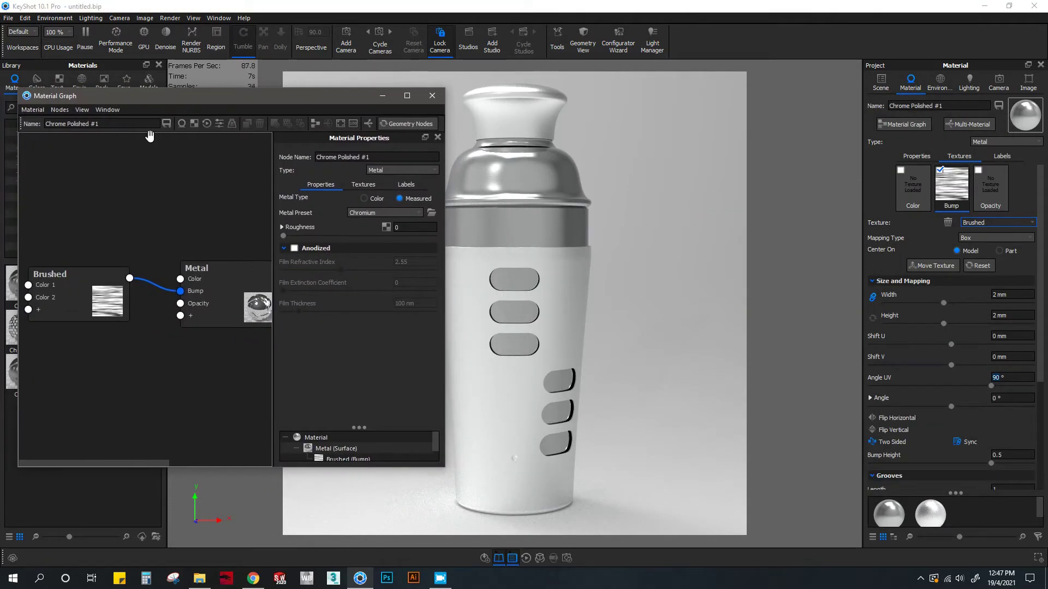
{"action": "left_click", "coordinate": [73, 297]}
{"action": "double_click", "coordinate": [73, 298]}
{"action": "key", "text": "c"}
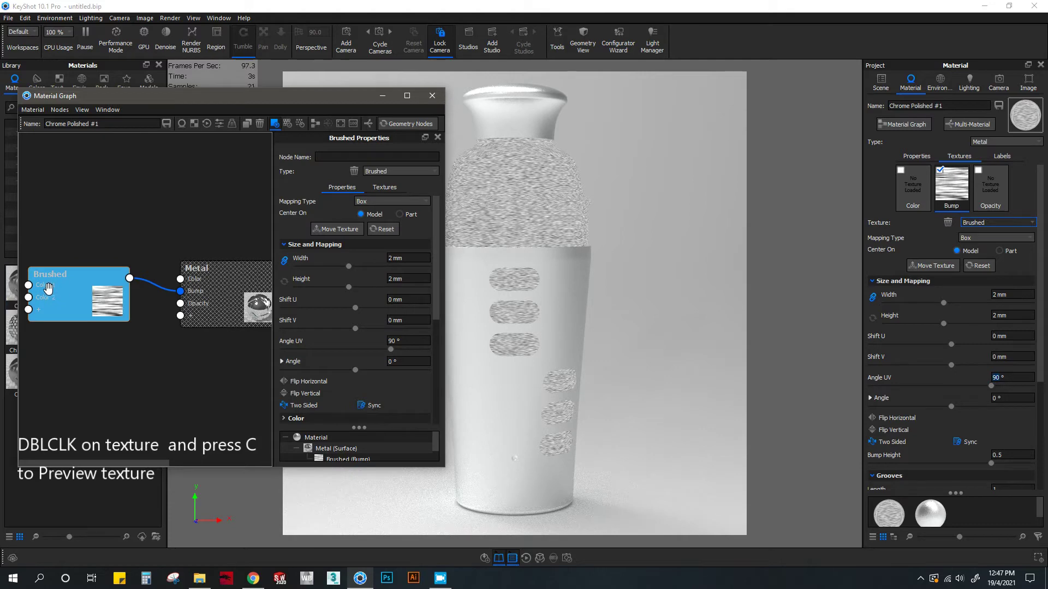
{"action": "left_click", "coordinate": [62, 292]}
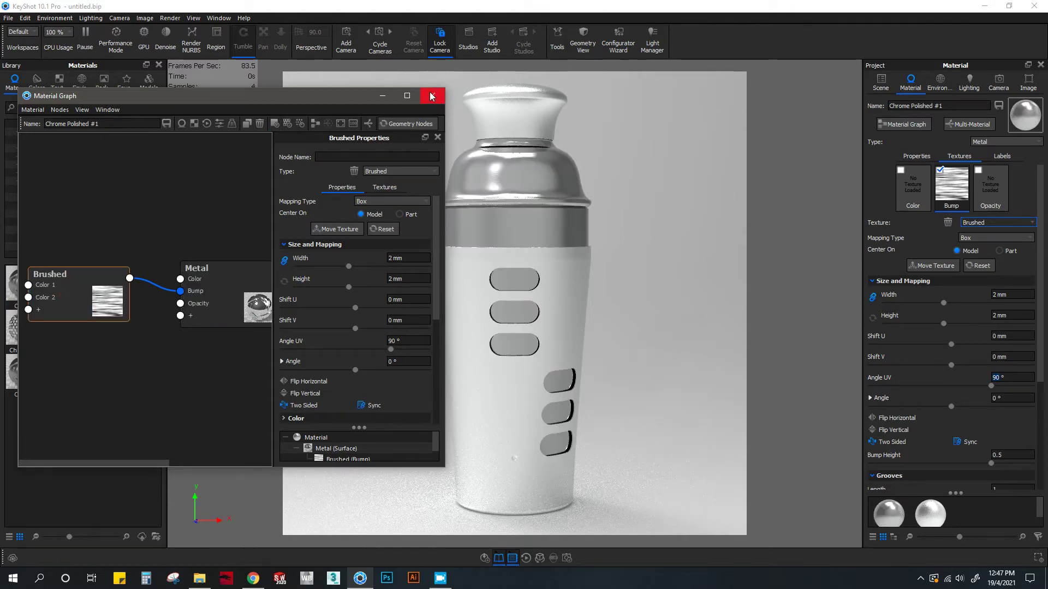
{"action": "left_click", "coordinate": [432, 95]}
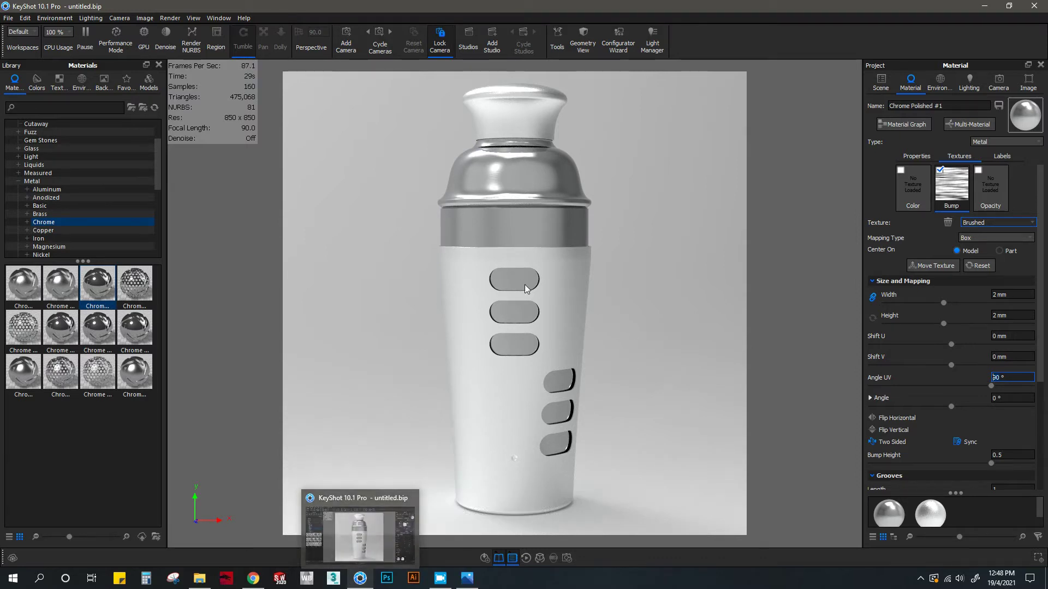
Step: Add the MOJITO image from the WORDS folder's PNG files as a texture label on the shaker's inner body
{"action": "double_click", "coordinate": [525, 221]}
{"action": "left_click", "coordinate": [1004, 157]}
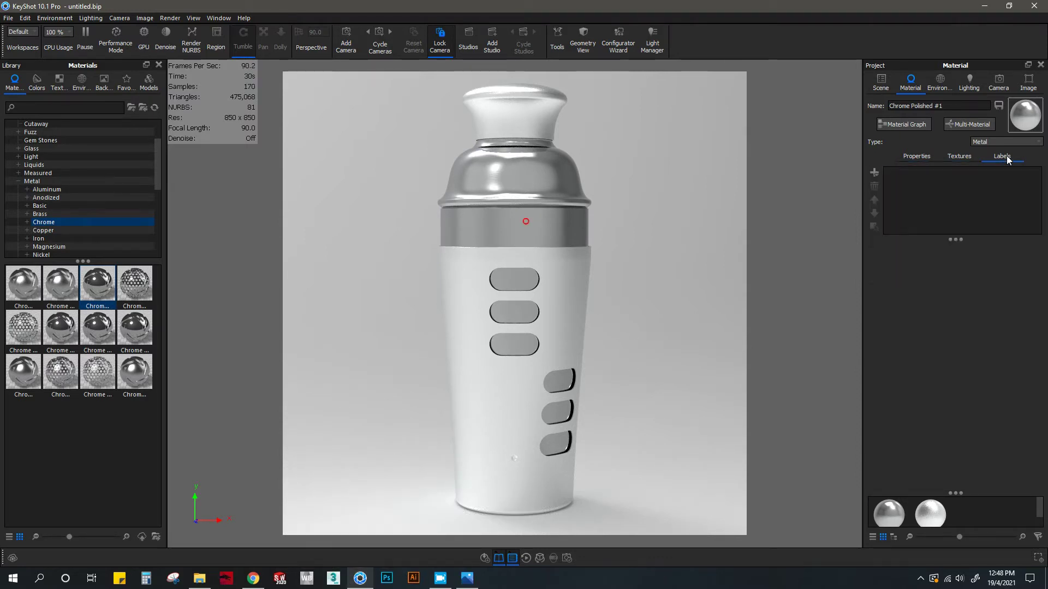
{"action": "left_click", "coordinate": [873, 172]}
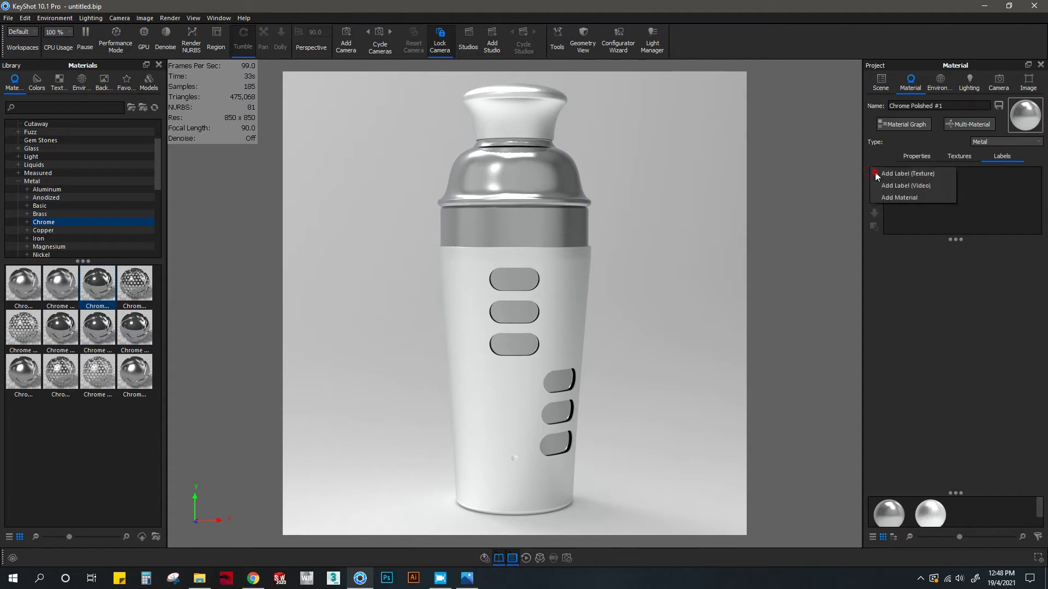
{"action": "left_click", "coordinate": [894, 172]}
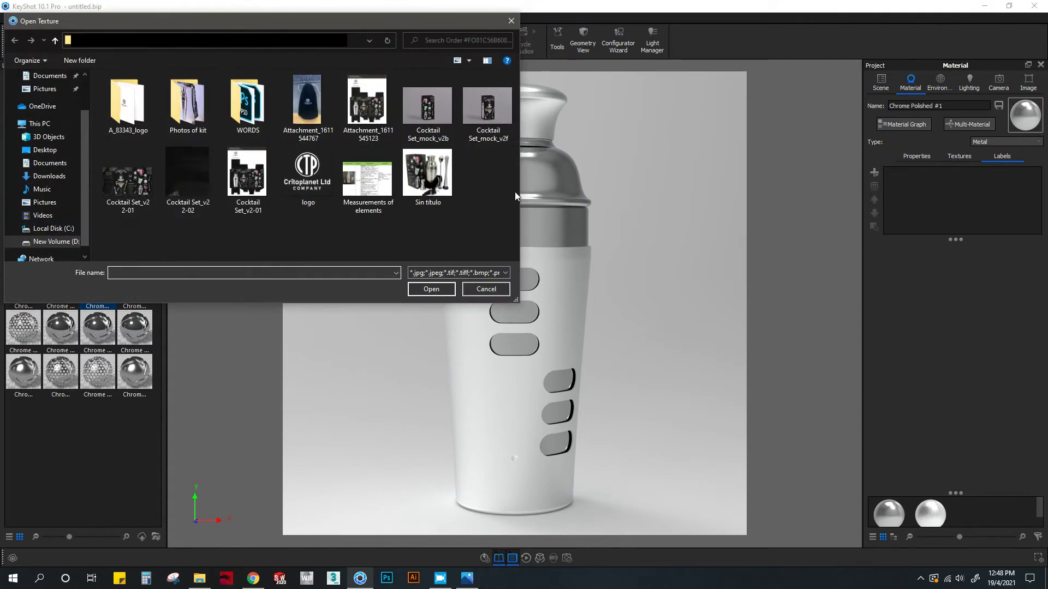
{"action": "double_click", "coordinate": [242, 110]}
{"action": "double_click", "coordinate": [146, 94]}
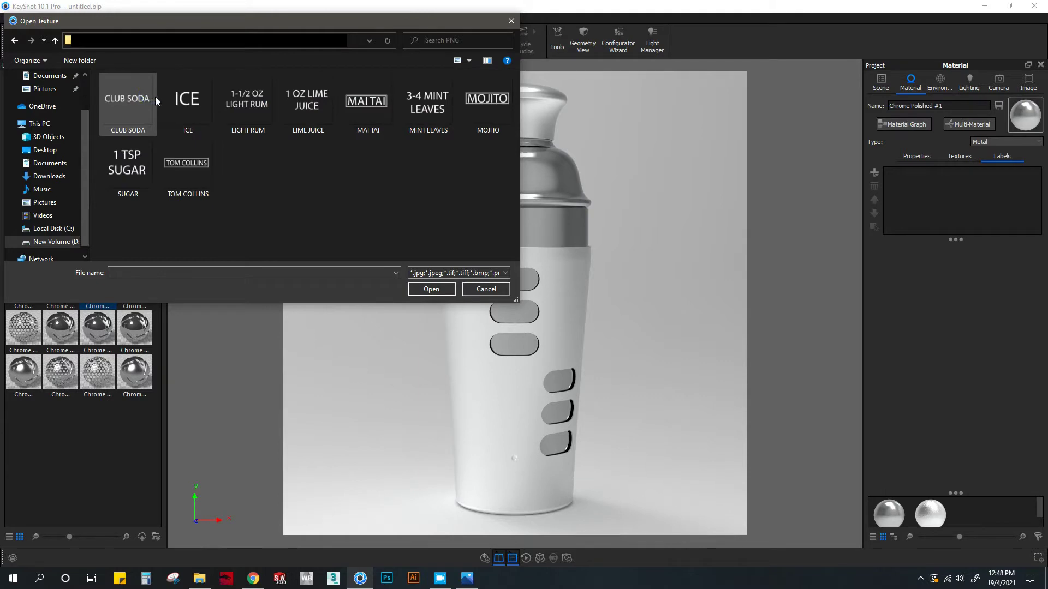
{"action": "left_click", "coordinate": [488, 110]}
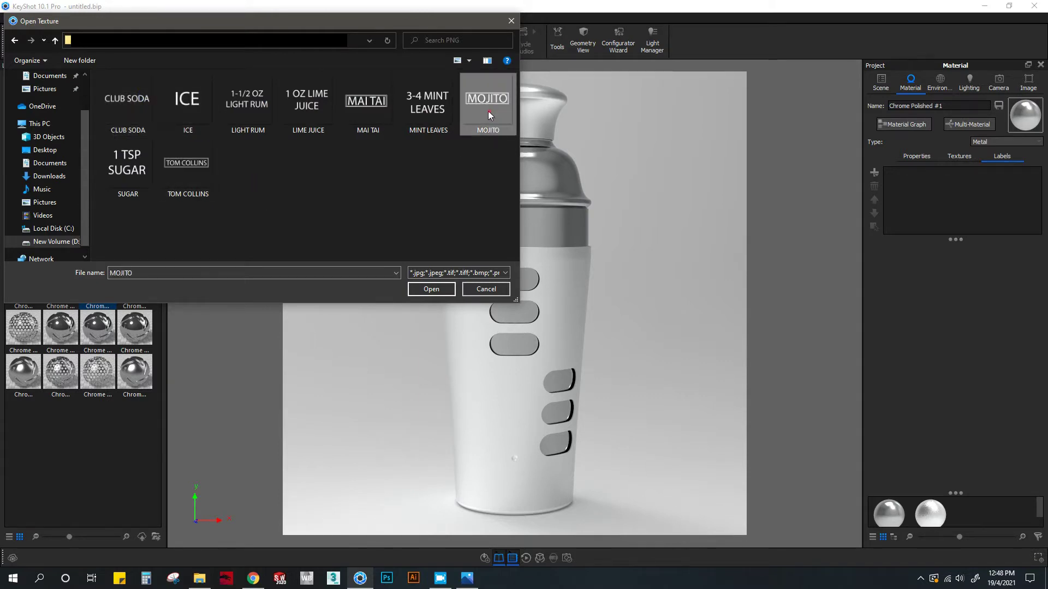
{"action": "left_click", "coordinate": [431, 289]}
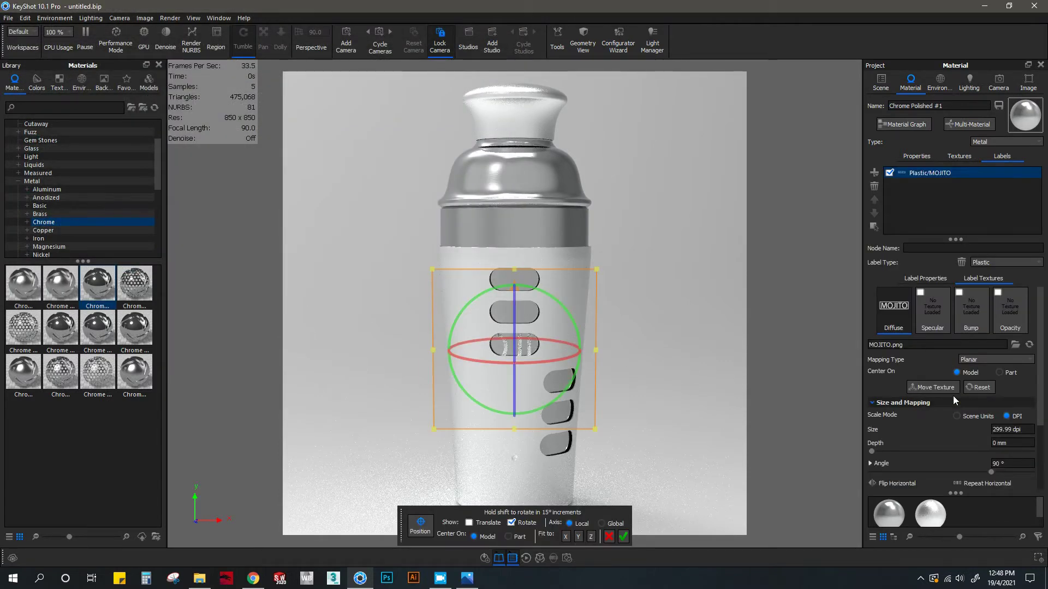
Step: Change the MOJITO label's mapping type to Cylinder and set its angle to 90°
{"action": "left_click", "coordinate": [997, 360]}
{"action": "left_click", "coordinate": [982, 397]}
{"action": "left_click", "coordinate": [976, 360]}
{"action": "left_click", "coordinate": [974, 382]}
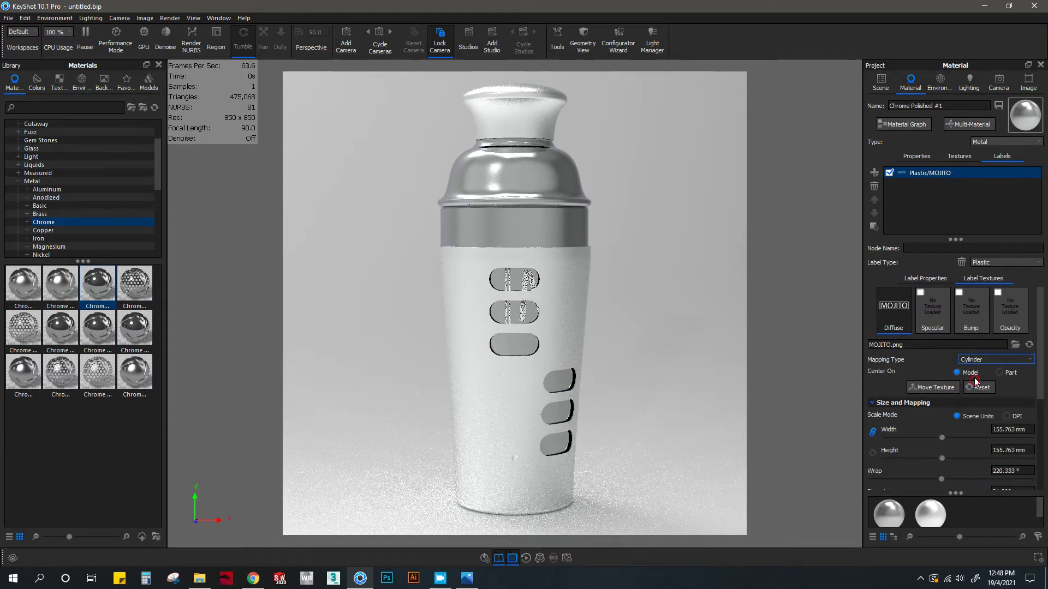
{"action": "left_click", "coordinate": [931, 390]}
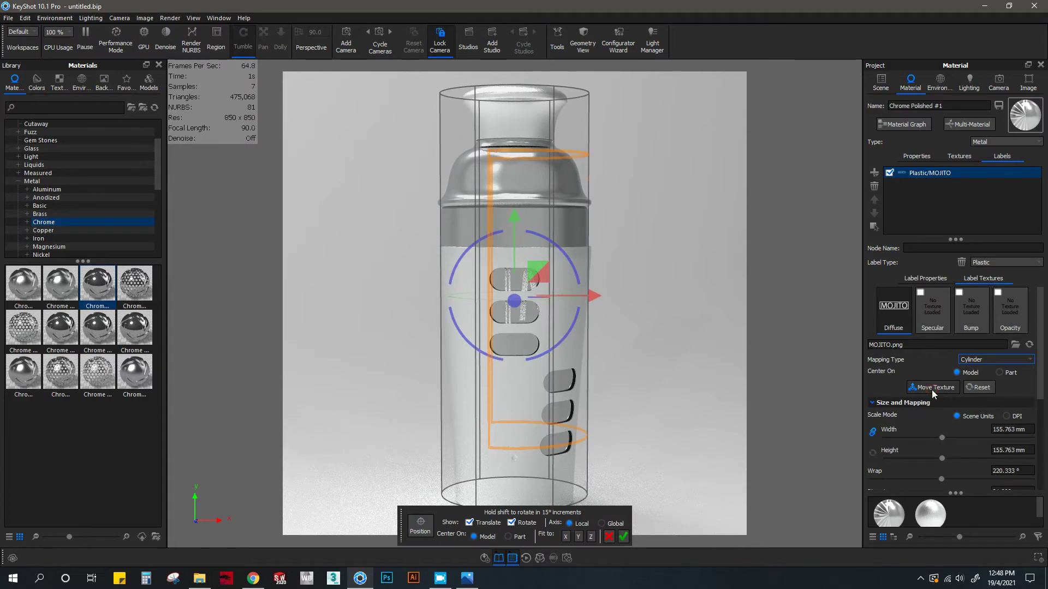
{"action": "left_click_drag", "start_coordinate": [534, 300], "coordinate": [511, 309]}
{"action": "scroll", "coordinate": [987, 441], "scroll_direction": "down", "scroll_amount": 3}
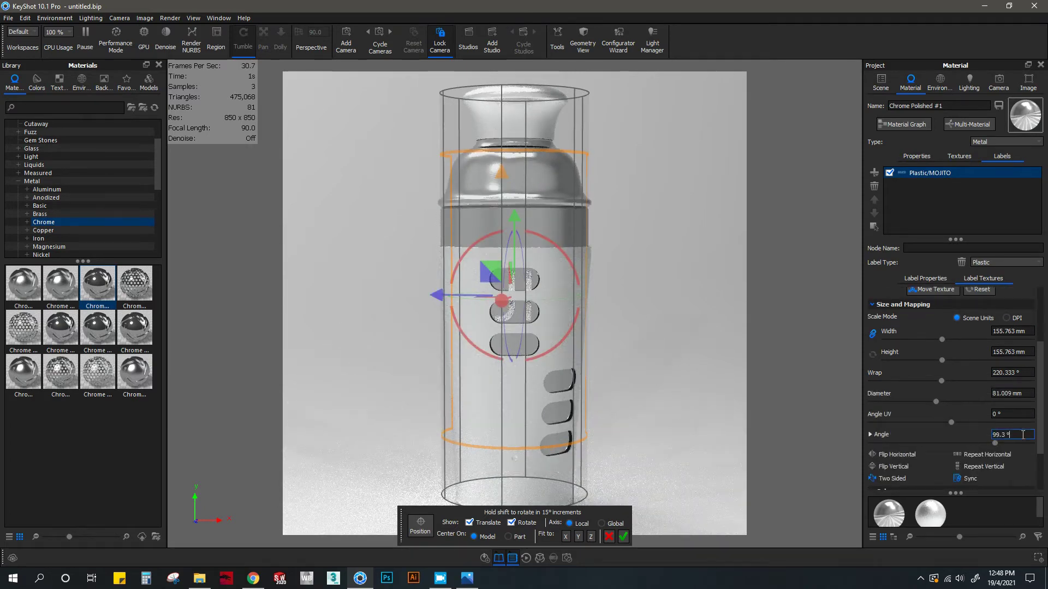
{"action": "type", "text": "90"}
{"action": "key", "text": "Return"}
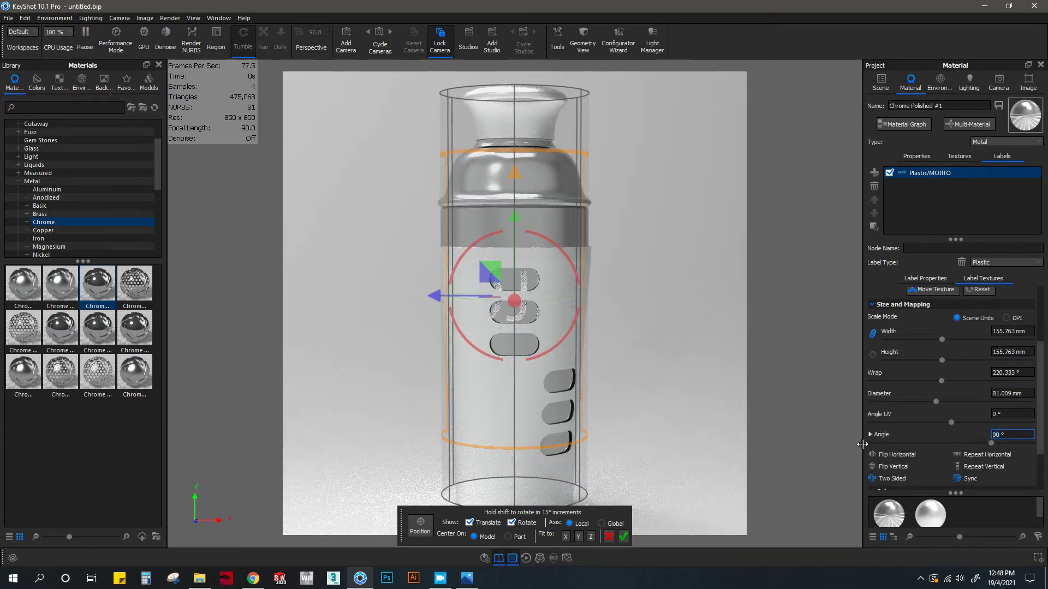
Step: Resize the MOJITO label to 35 mm and move it up onto the exposed band above the cut-out windows
{"action": "triple_click", "coordinate": [1016, 350]}
{"action": "type", "text": "35"}
{"action": "key", "text": "Return"}
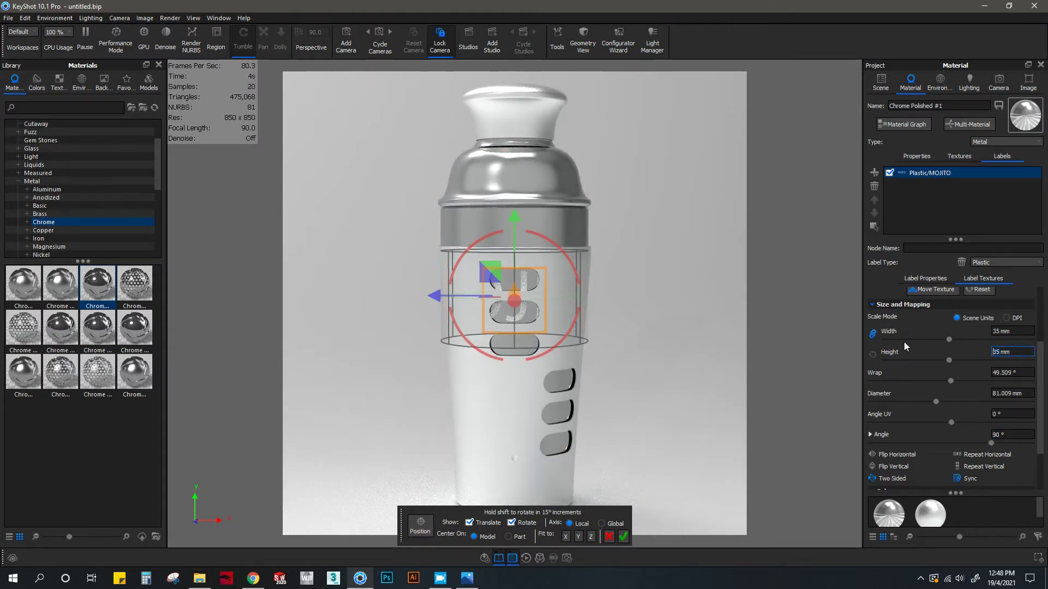
{"action": "left_click_drag", "start_coordinate": [512, 217], "coordinate": [519, 152]}
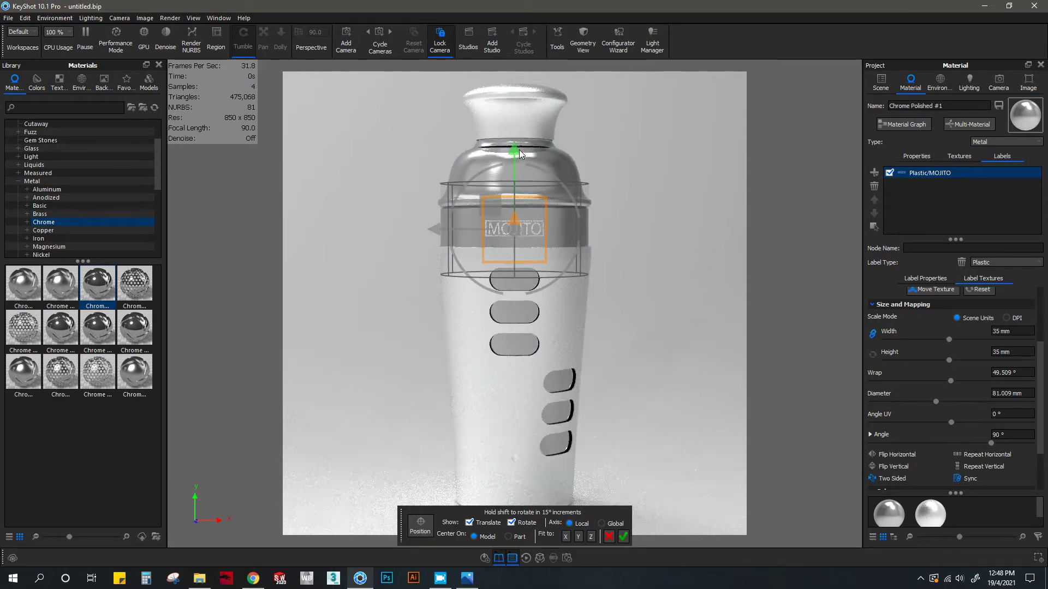
{"action": "left_click", "coordinate": [622, 536]}
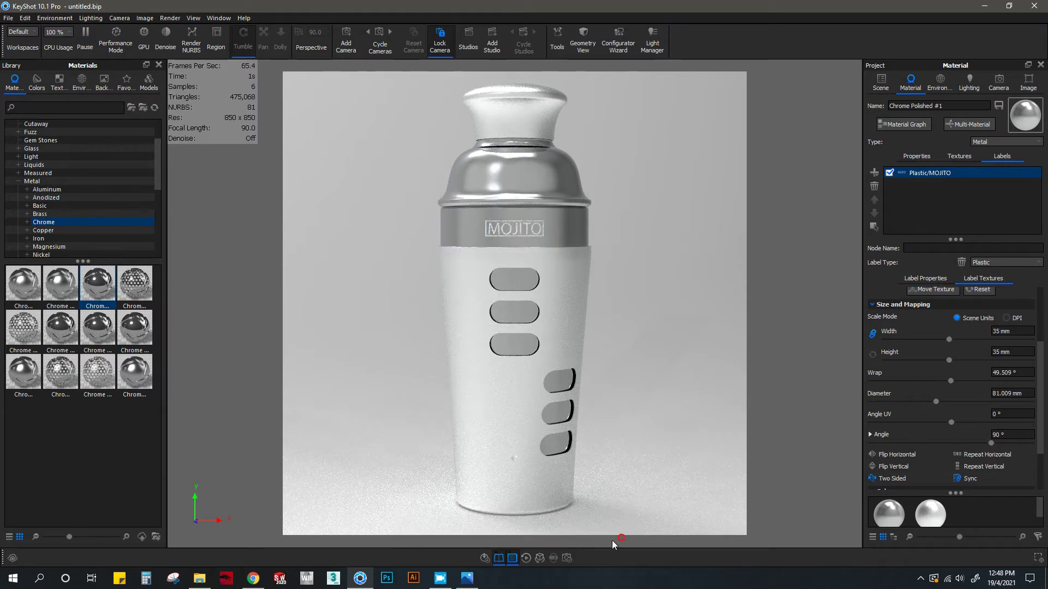
Step: Add a Brushed texture as the MOJITO label's bump map
{"action": "scroll", "coordinate": [934, 320], "scroll_direction": "up", "scroll_amount": 1}
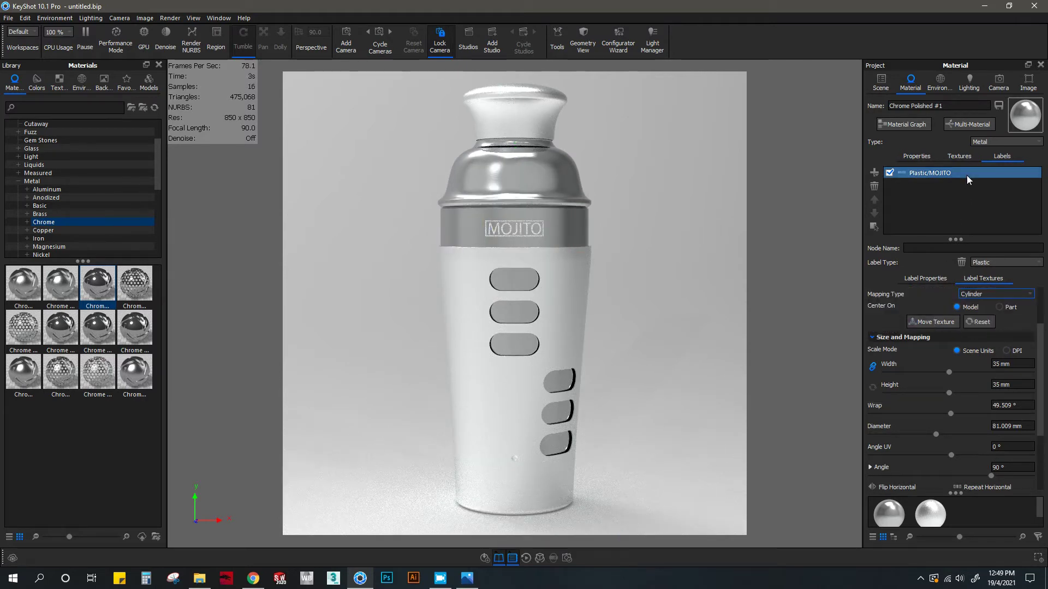
{"action": "scroll", "coordinate": [976, 368], "scroll_direction": "up", "scroll_amount": 2}
{"action": "left_click", "coordinate": [976, 329]}
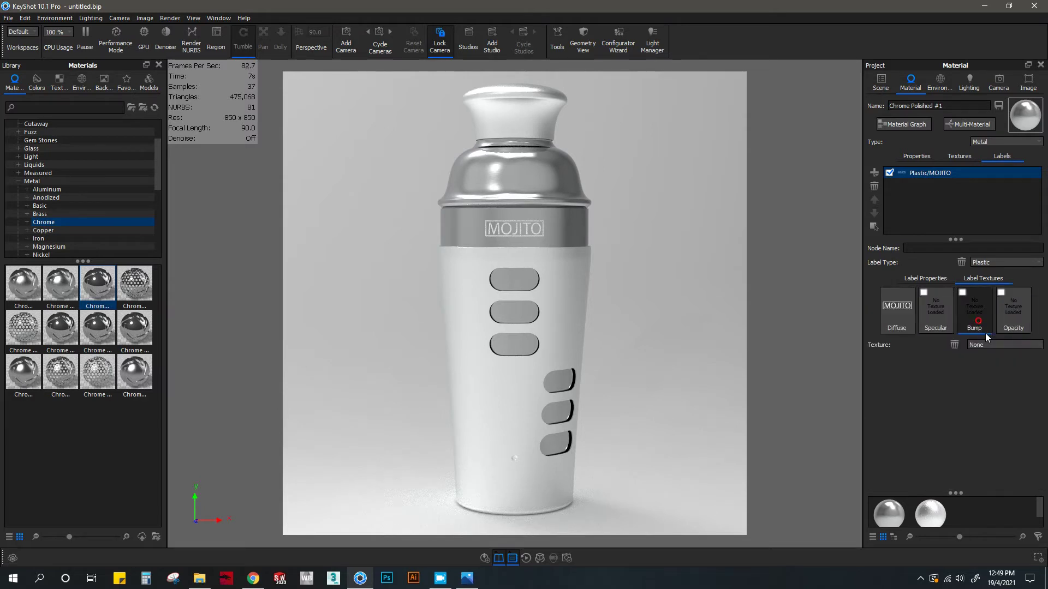
{"action": "left_click", "coordinate": [1003, 345]}
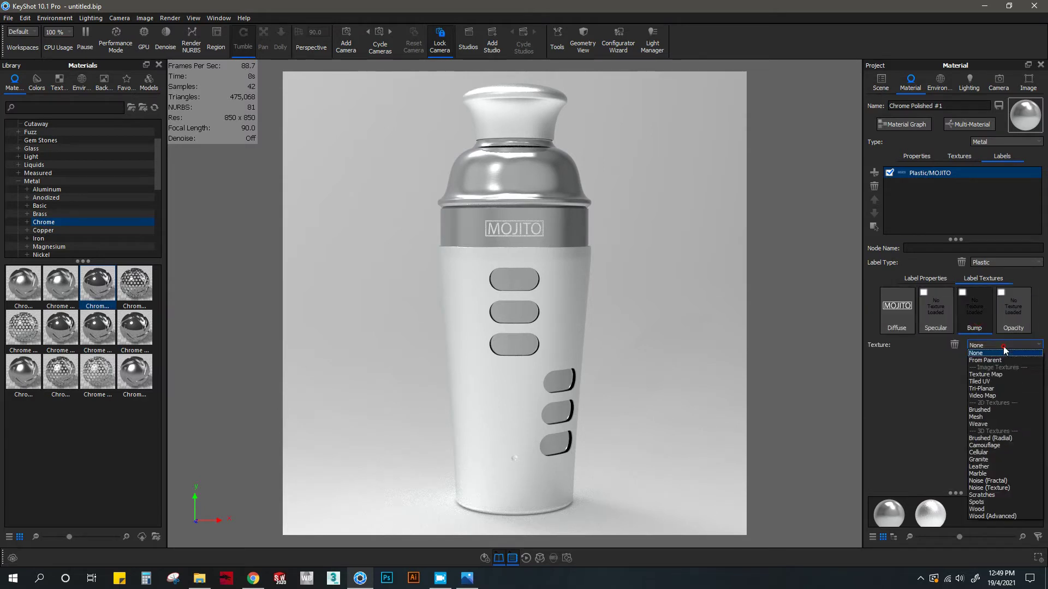
{"action": "left_click", "coordinate": [980, 410]}
Step: Set the label's brushed bump texture size to 2 mm and its UV angle to 90°
{"action": "double_click", "coordinate": [1004, 416]}
{"action": "type", "text": "2"}
{"action": "key", "text": "Return"}
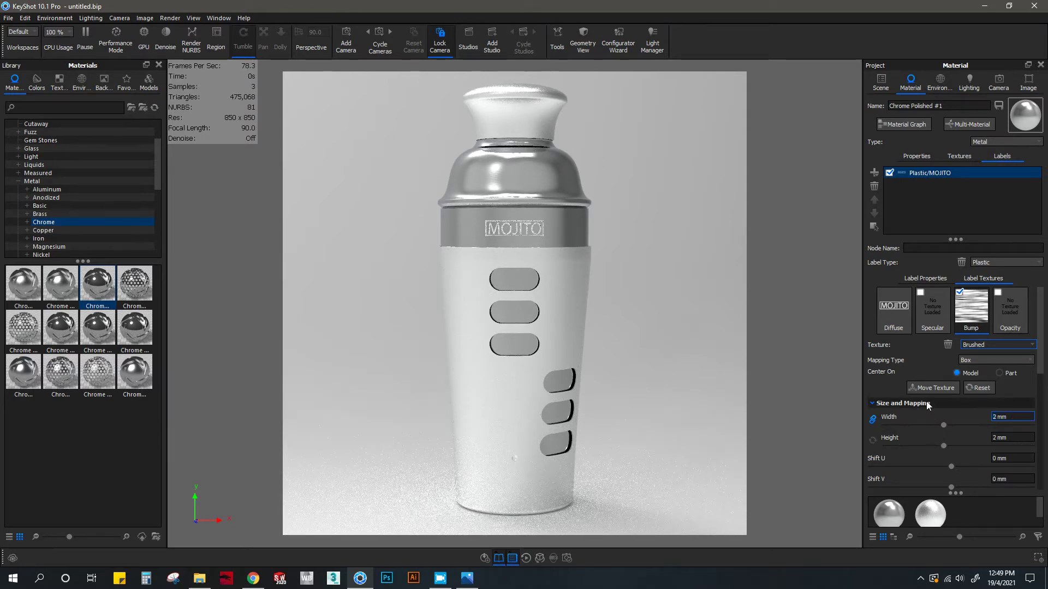
{"action": "scroll", "coordinate": [921, 410], "scroll_direction": "down", "scroll_amount": 2}
{"action": "double_click", "coordinate": [1020, 434]}
{"action": "type", "text": "90"}
{"action": "key", "text": "Return"}
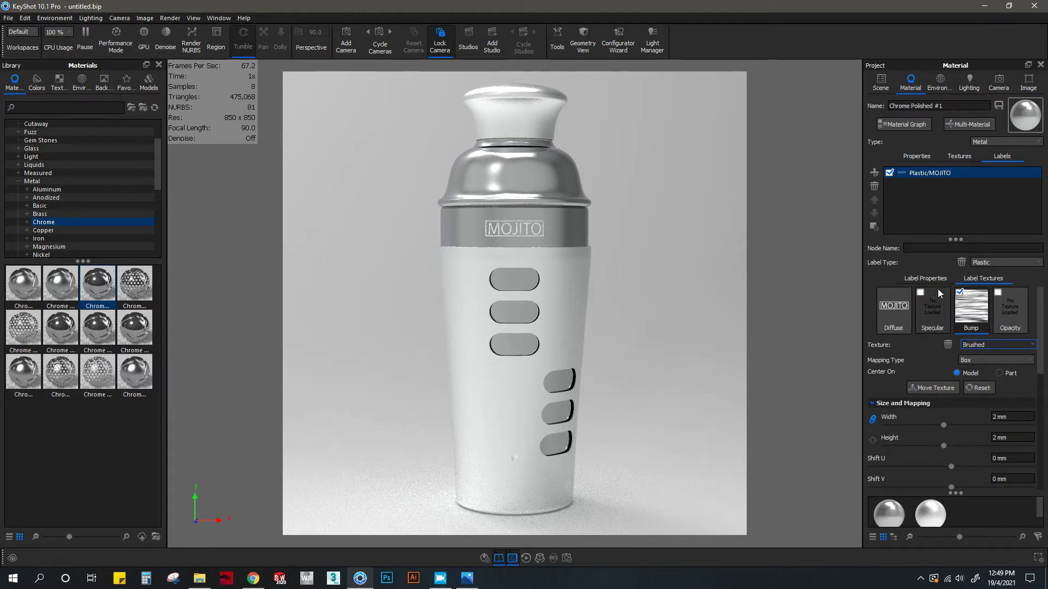
Step: Change the MOJITO label's type to Metal with the measured Aluminum preset
{"action": "left_click", "coordinate": [1007, 263]}
{"action": "left_click", "coordinate": [996, 292]}
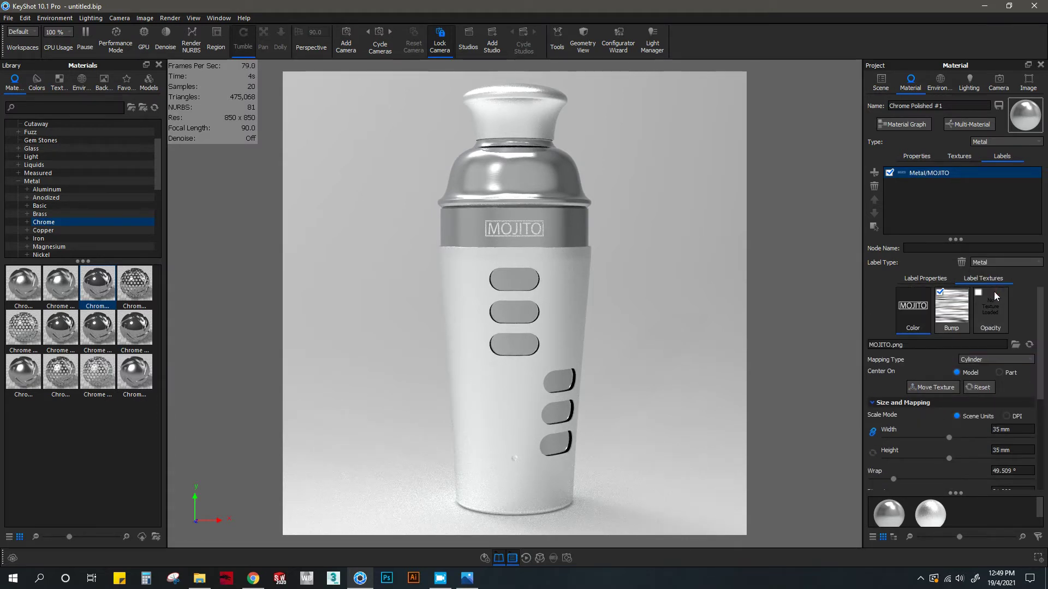
{"action": "left_click", "coordinate": [937, 278]}
{"action": "left_click", "coordinate": [1004, 293]}
{"action": "left_click", "coordinate": [975, 306]}
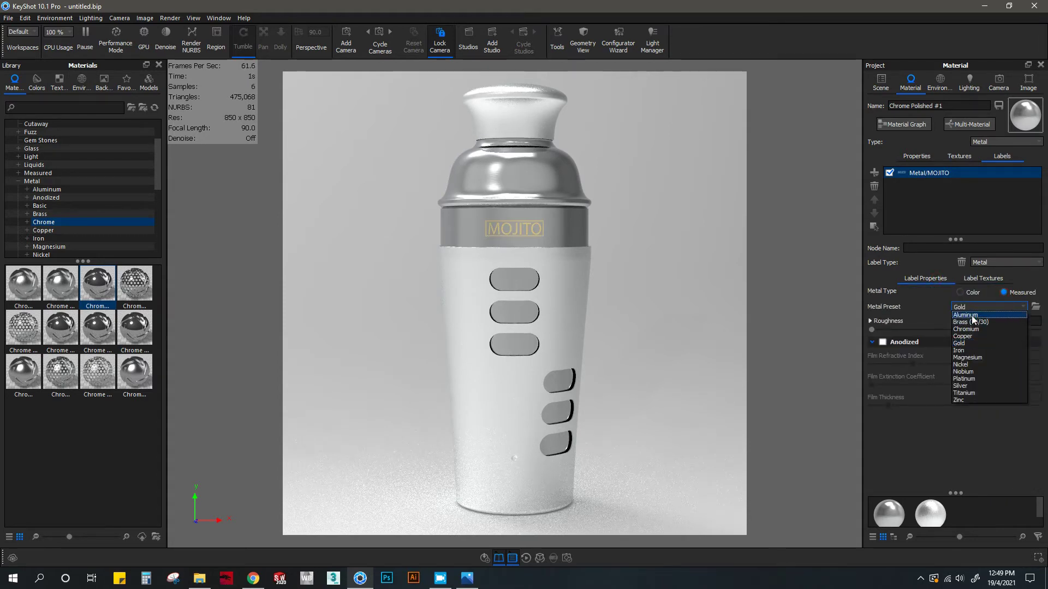
{"action": "left_click", "coordinate": [971, 316]}
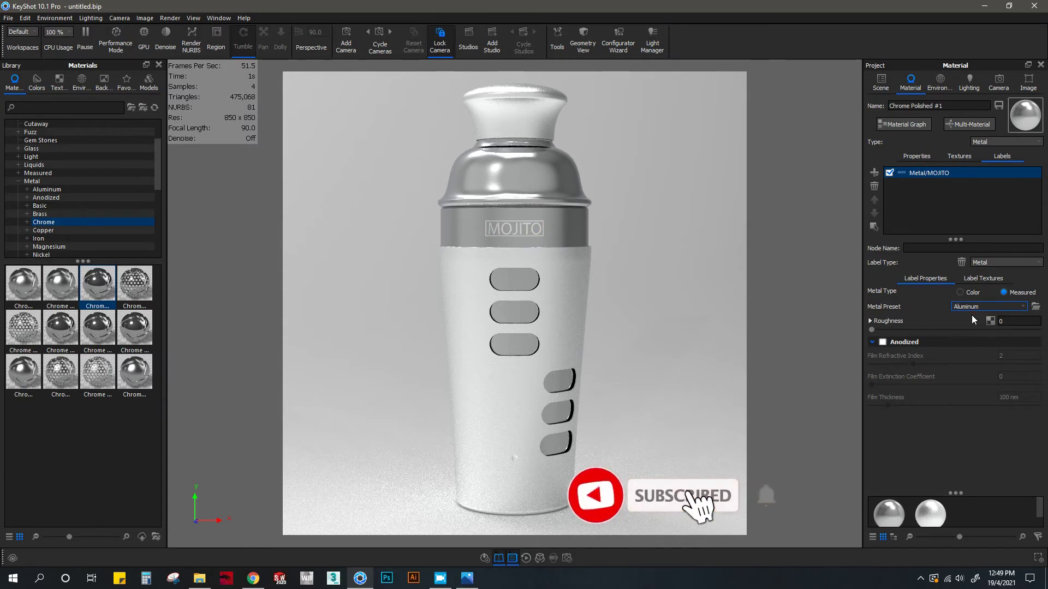
Step: Set the MOJITO label's roughness to 0.05
{"action": "left_click", "coordinate": [1013, 320]}
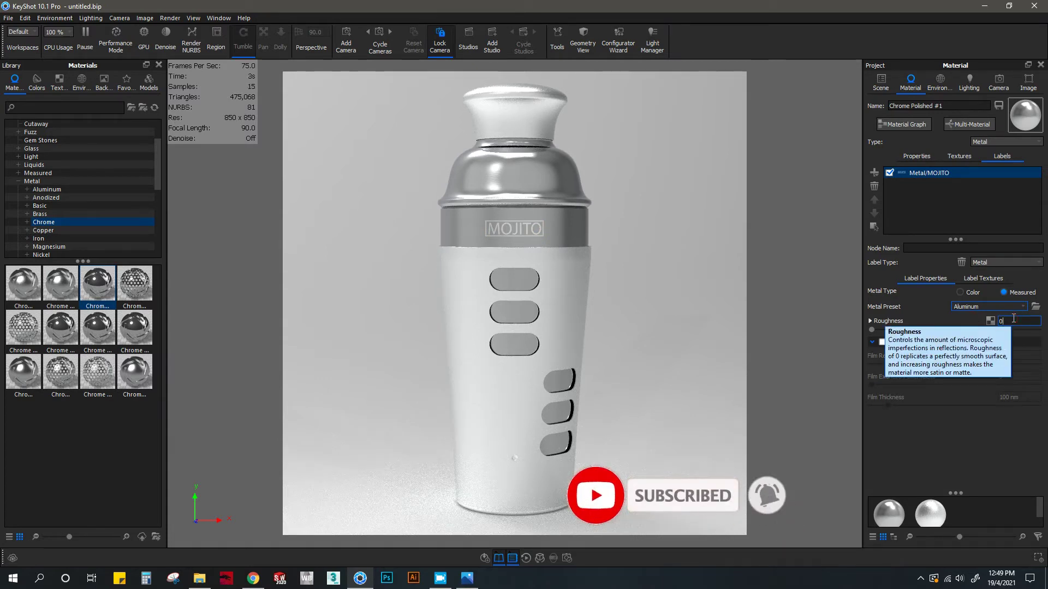
{"action": "type", "text": ".1.05"}
{"action": "key", "text": "Return"}
{"action": "type", "text": ".05"}
{"action": "key", "text": "Return"}
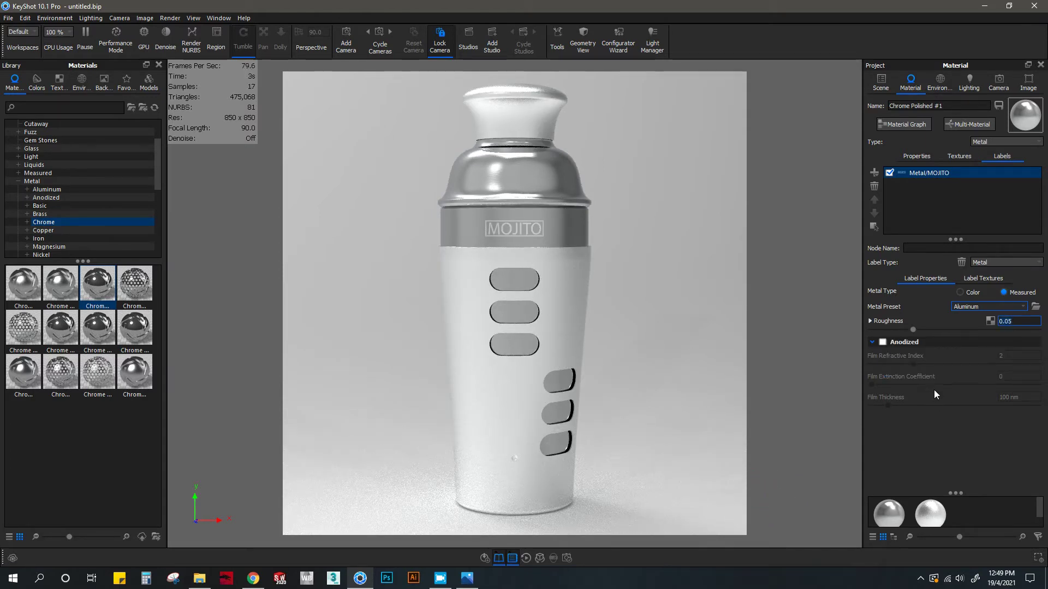
Step: Duplicate the MOJITO label and replace the copy's color image with MAI TAI
{"action": "left_click", "coordinate": [874, 173]}
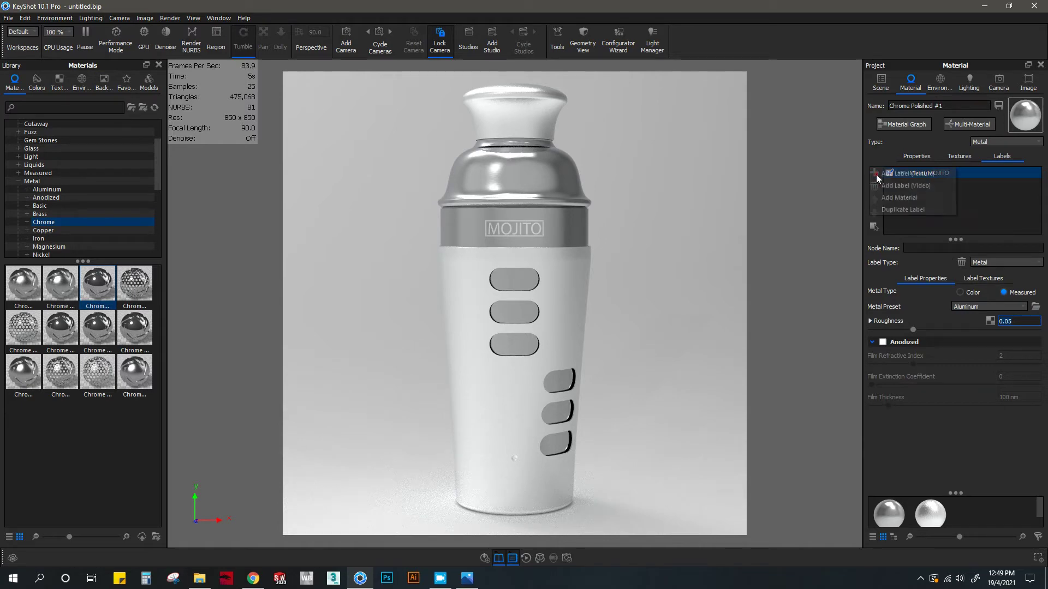
{"action": "left_click", "coordinate": [884, 210]}
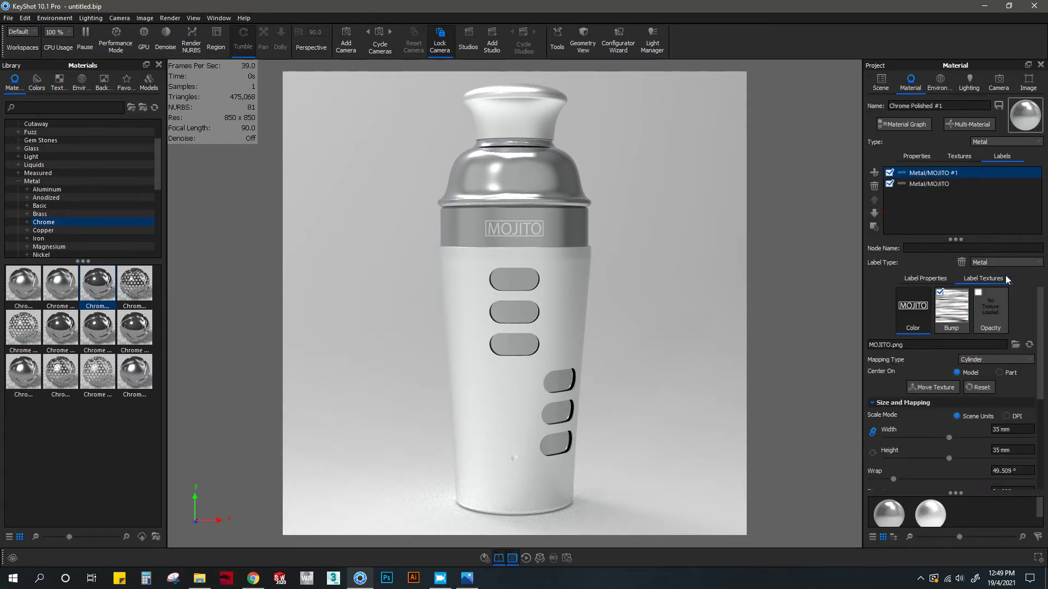
{"action": "left_click", "coordinate": [1014, 344]}
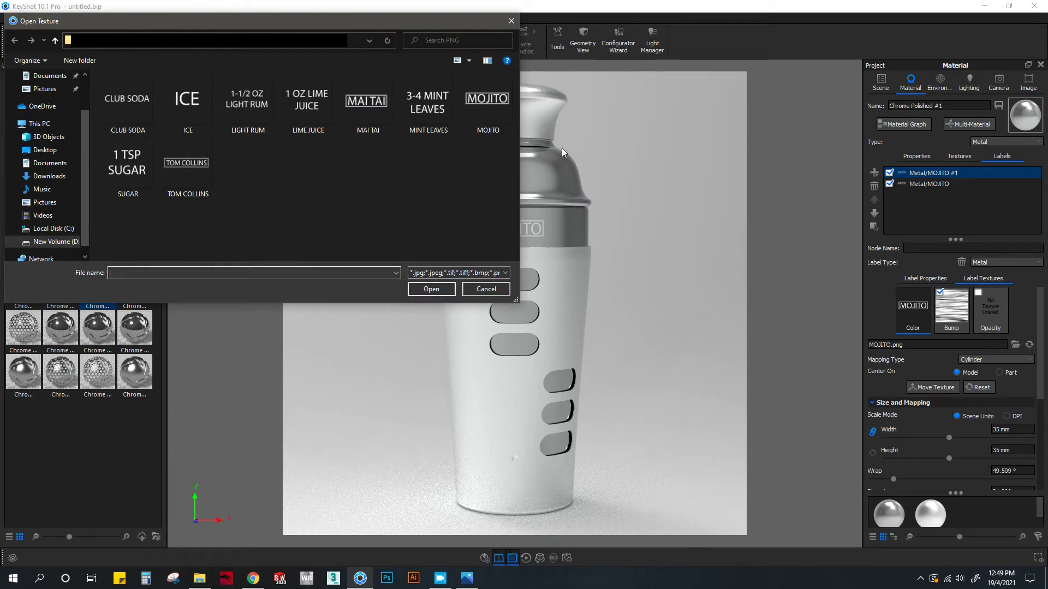
{"action": "left_click", "coordinate": [363, 107]}
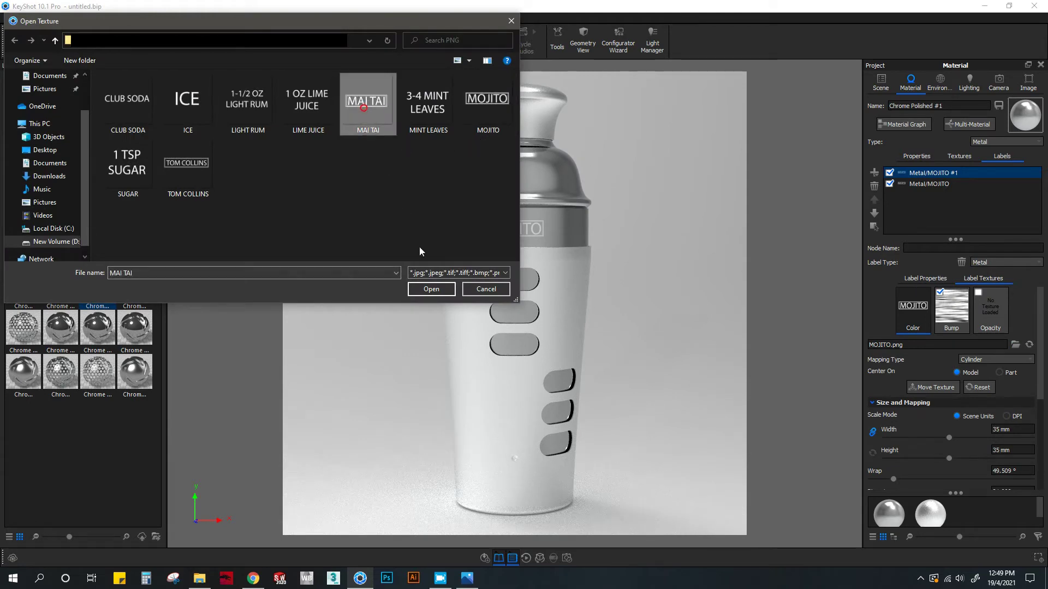
{"action": "left_click", "coordinate": [443, 287]}
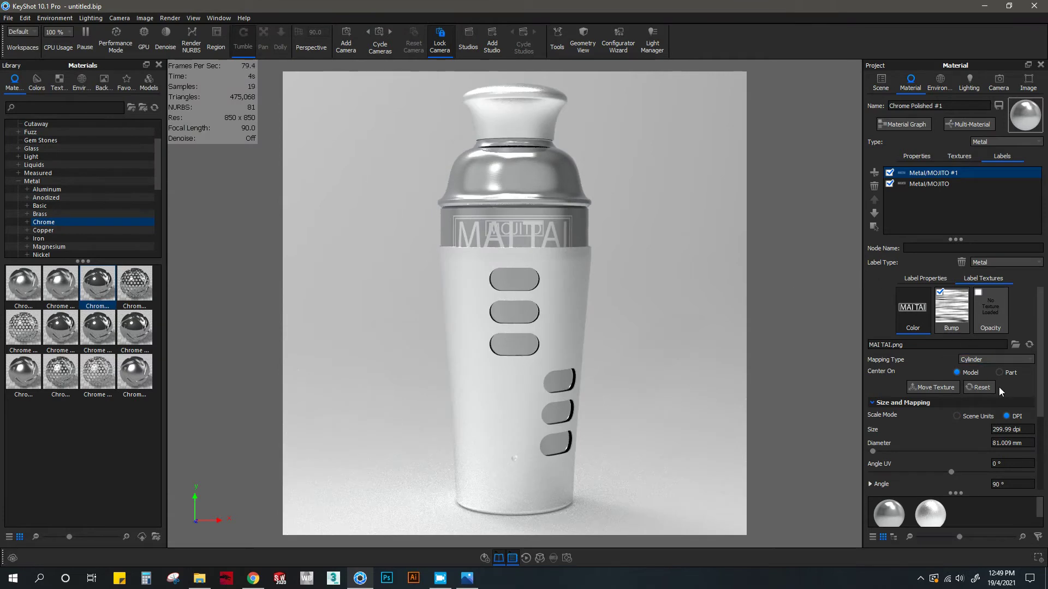
Step: Switch the MAI TAI label's scale mode to Scene Units and set its height to 35 mm
{"action": "left_click", "coordinate": [979, 417]}
{"action": "left_click", "coordinate": [1023, 450]}
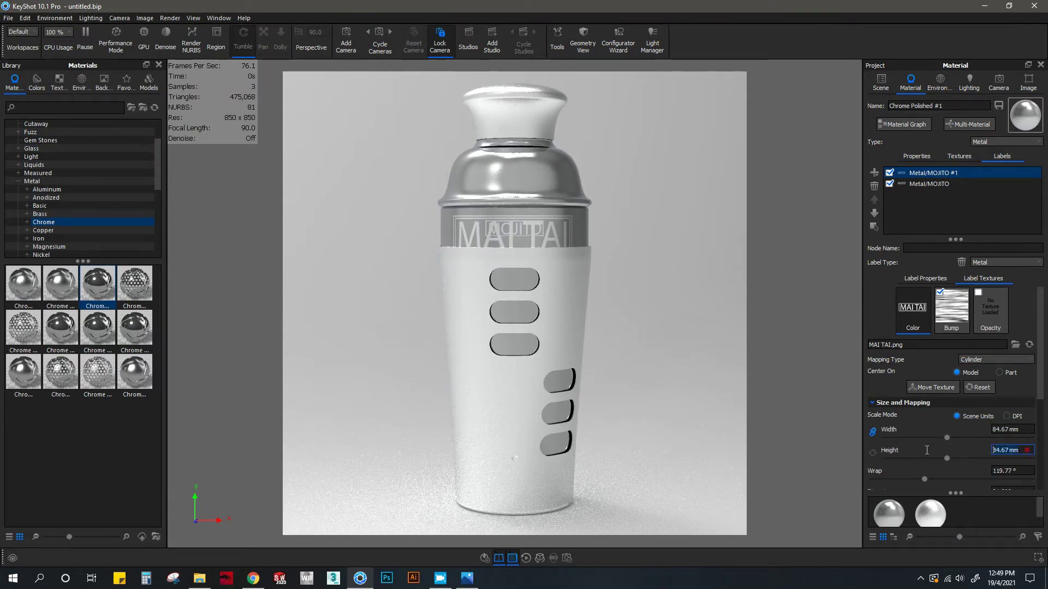
{"action": "type", "text": "35"}
{"action": "key", "text": "Return"}
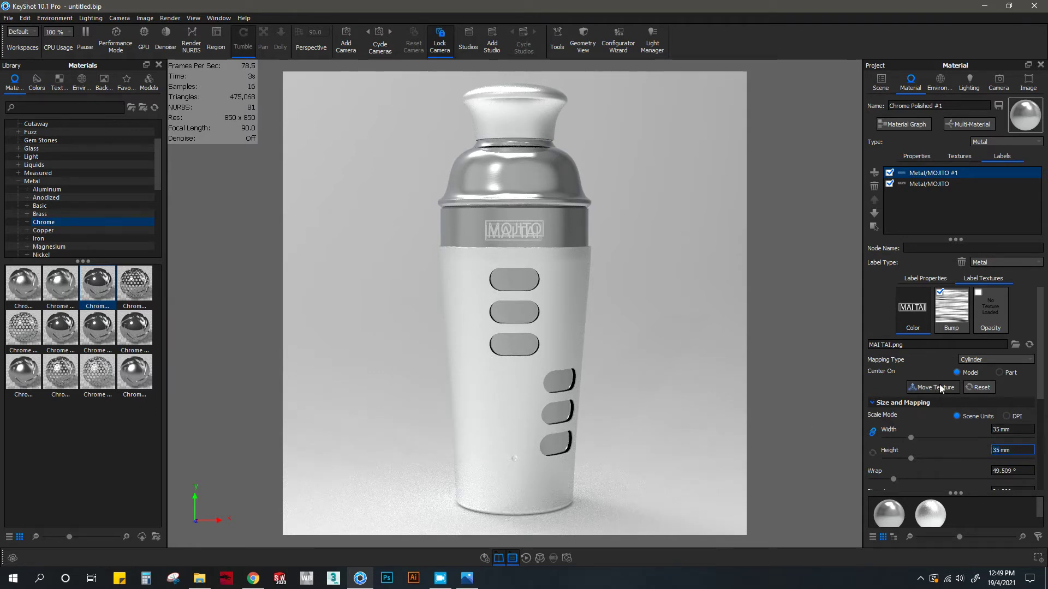
Step: Set the MAI TAI label's mapping angle to 30°, after trying 45° and 20°
{"action": "scroll", "coordinate": [940, 388], "scroll_direction": "down", "scroll_amount": 2}
{"action": "left_click", "coordinate": [1010, 467]}
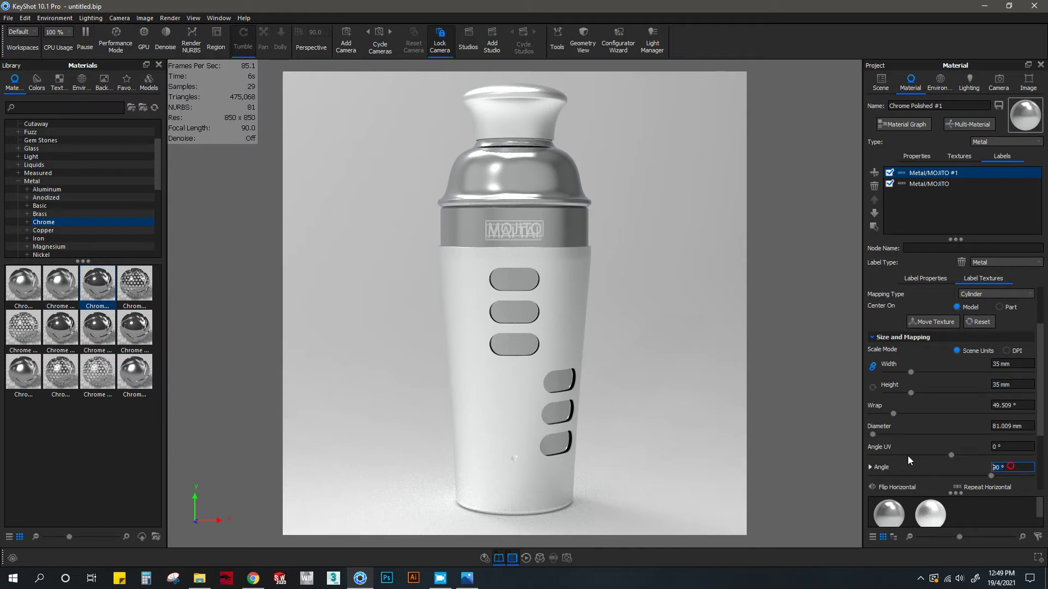
{"action": "type", "text": "45"}
{"action": "key", "text": "Return"}
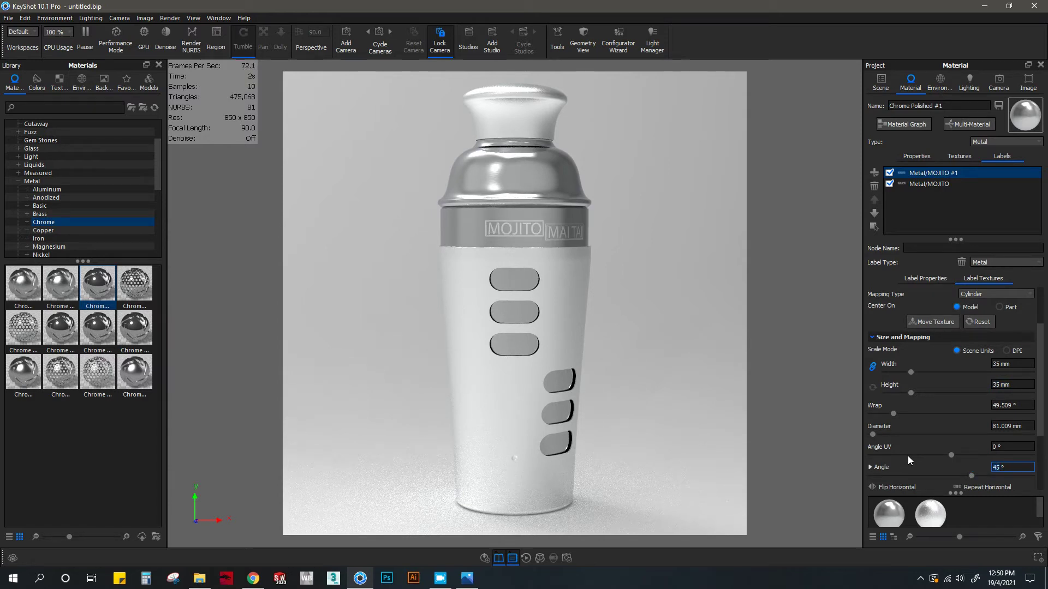
{"action": "type", "text": "20"}
{"action": "key", "text": "Return"}
{"action": "type", "text": "30"}
{"action": "key", "text": "Return"}
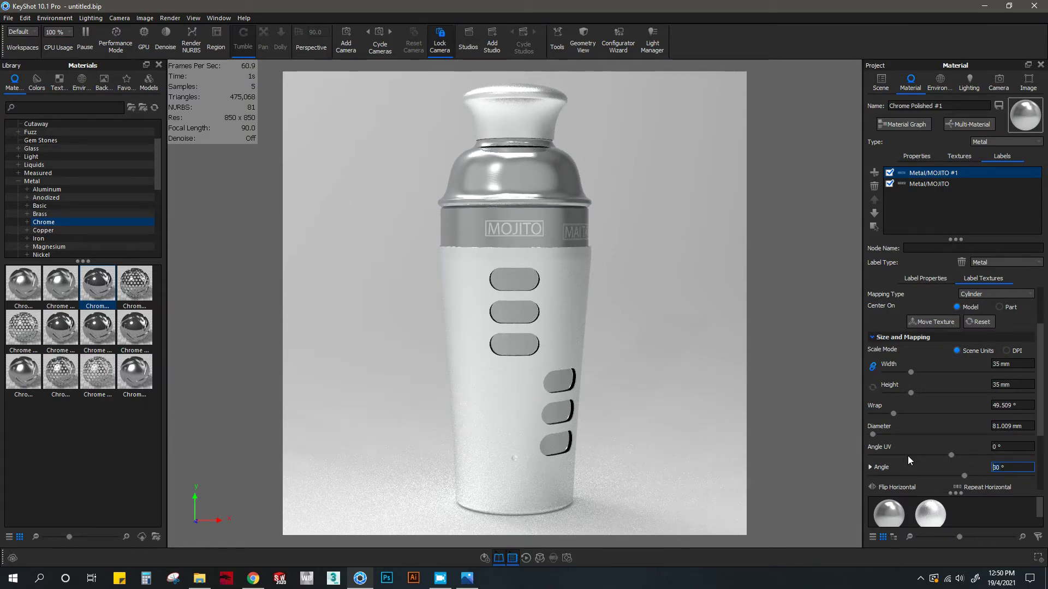
Step: Move the MAI TAI label's texture slightly upward so it lines up with the MOJITO label
{"action": "left_click", "coordinate": [932, 322]}
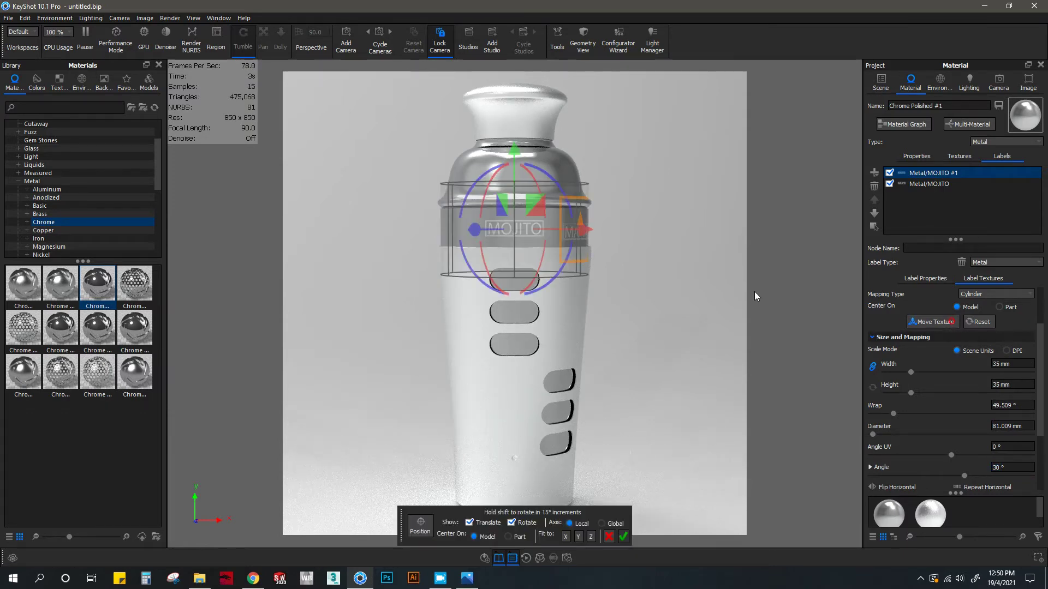
{"action": "left_click_drag", "start_coordinate": [517, 151], "coordinate": [516, 148]}
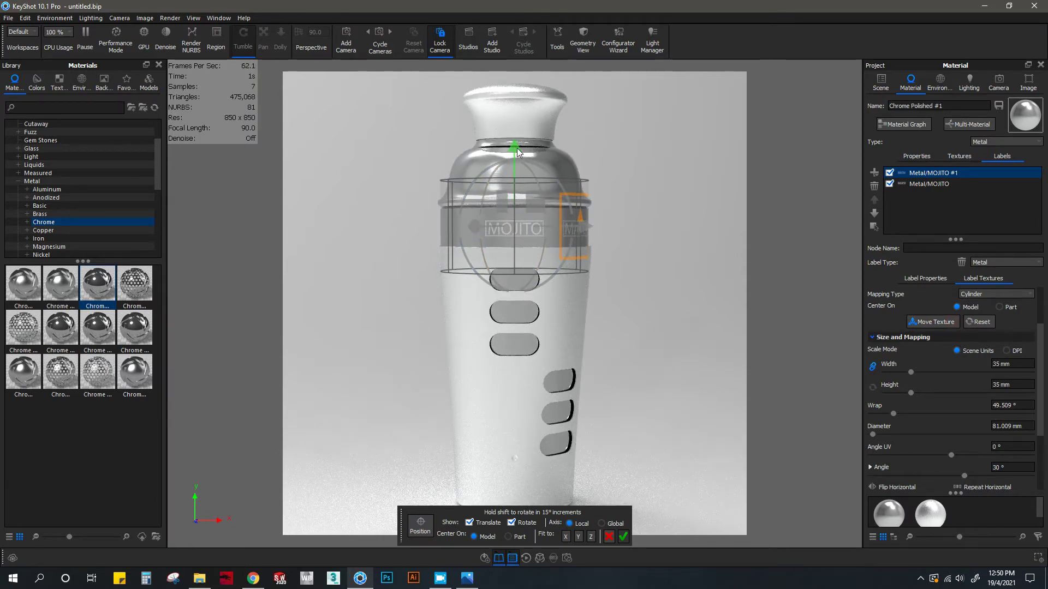
{"action": "left_click", "coordinate": [623, 536]}
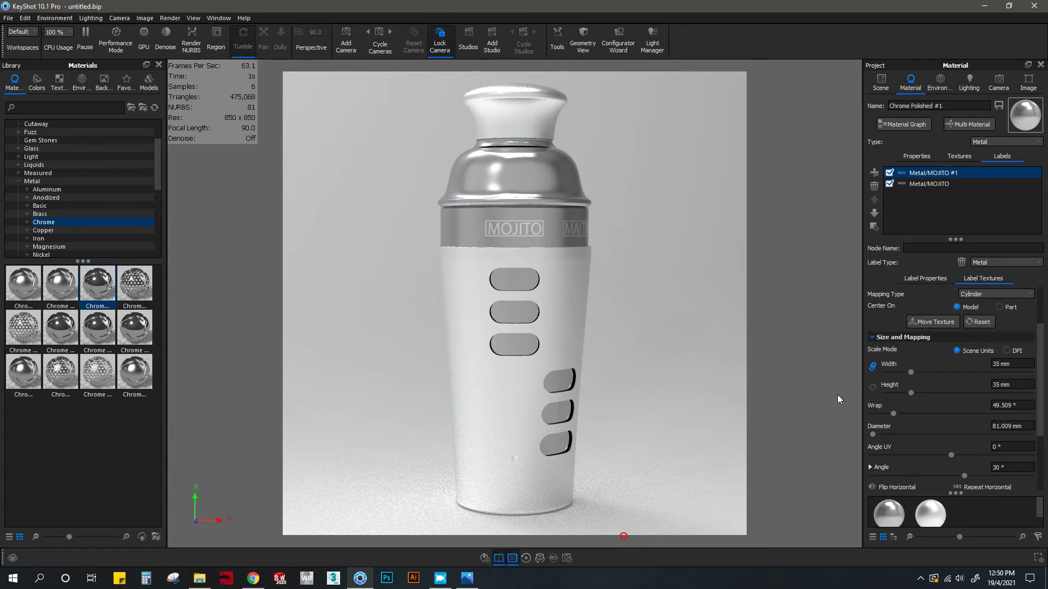
Step: Duplicate the MAI TAI label and replace the copy's color image with TOM COLLINS
{"action": "left_click", "coordinate": [874, 173]}
{"action": "left_click", "coordinate": [886, 209]}
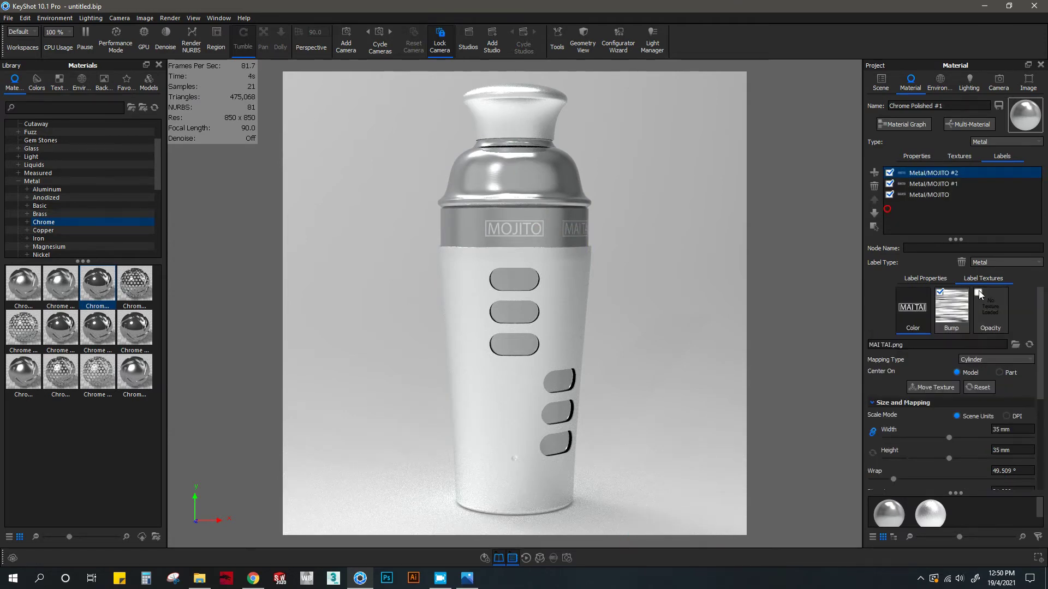
{"action": "left_click", "coordinate": [1015, 345]}
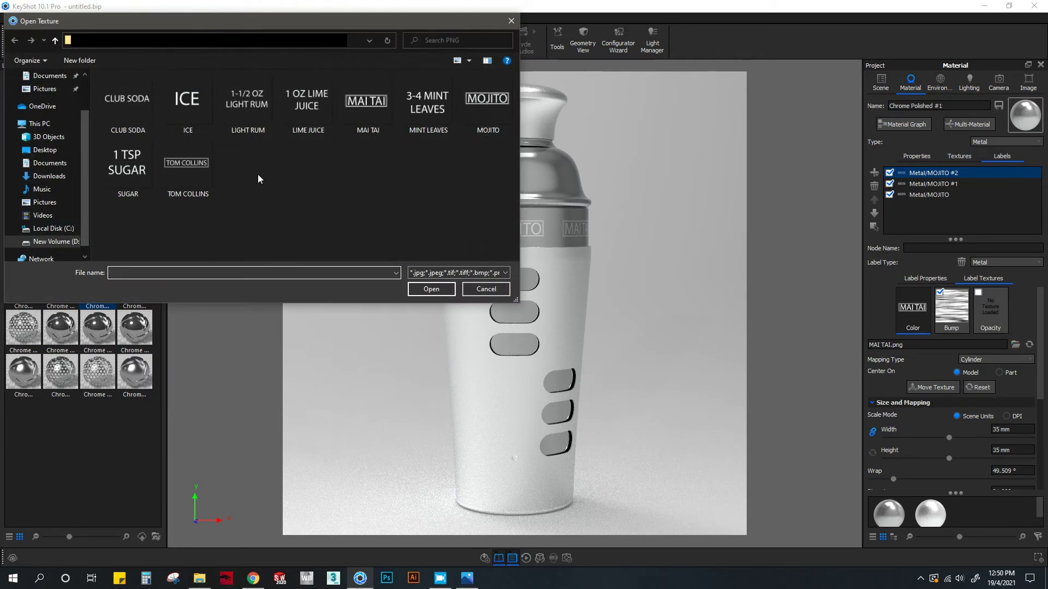
{"action": "left_click", "coordinate": [187, 166]}
{"action": "left_click", "coordinate": [431, 289]}
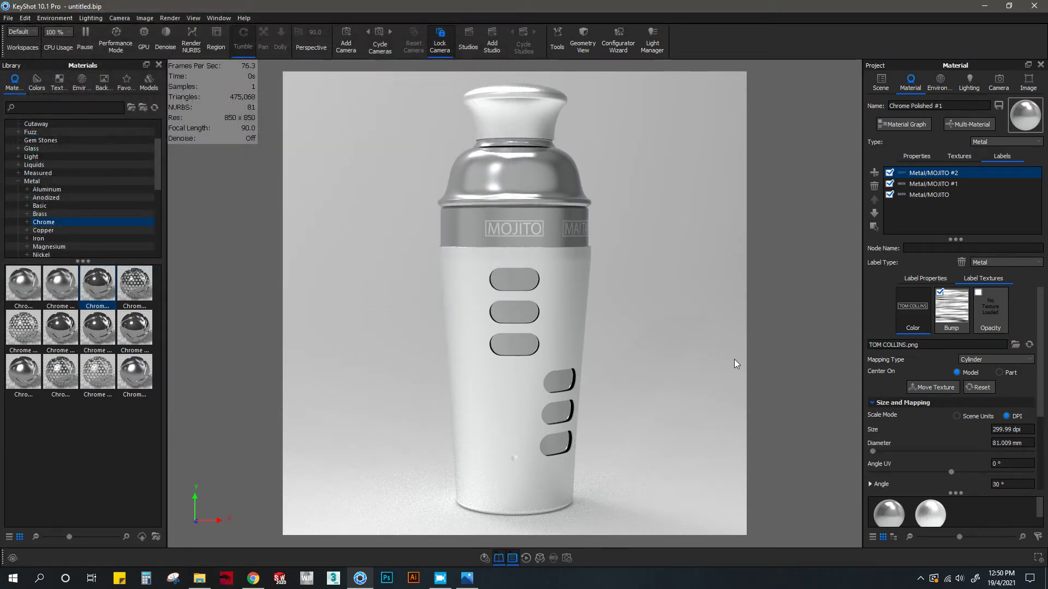
Step: Switch the TOM COLLINS label's scale mode to Scene Units and set its height to 35 mm
{"action": "left_click", "coordinate": [956, 416]}
{"action": "left_click", "coordinate": [1026, 451]}
{"action": "left_click_drag", "start_coordinate": [1026, 453], "coordinate": [906, 433]}
{"action": "type", "text": "35"}
{"action": "key", "text": "Return"}
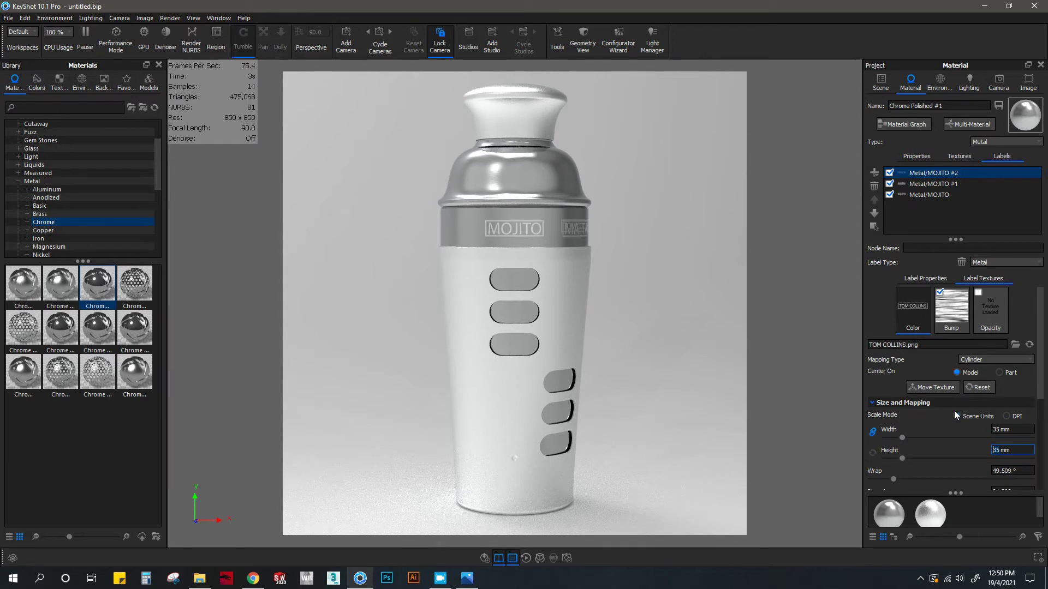
Step: Set the TOM COLLINS label's mapping angle to 150°
{"action": "scroll", "coordinate": [973, 404], "scroll_direction": "down", "scroll_amount": 3}
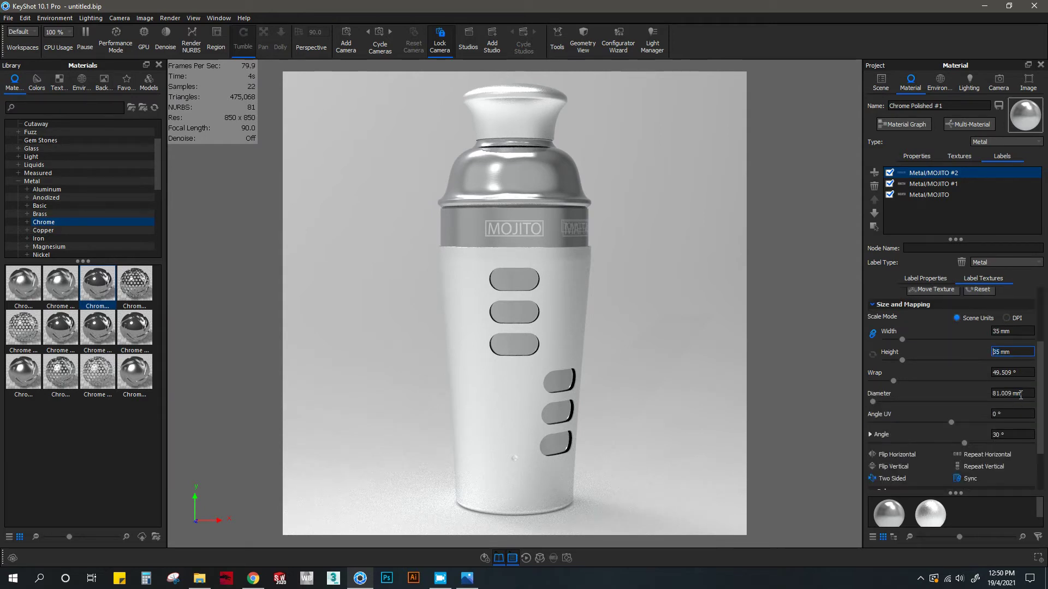
{"action": "left_click", "coordinate": [1025, 433]}
{"action": "type", "text": "150"}
{"action": "key", "text": "Return"}
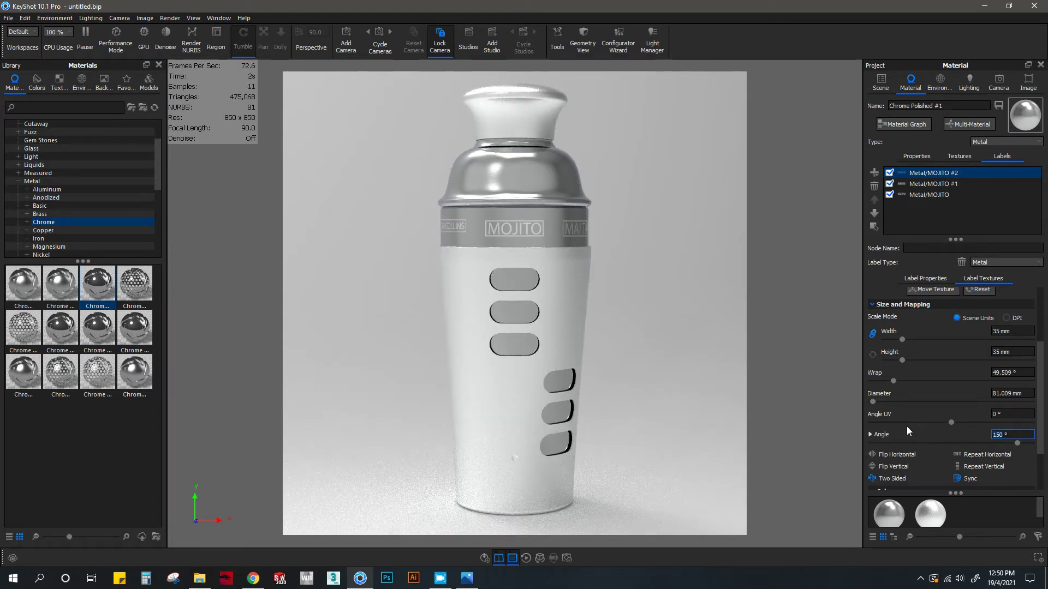
Step: Enlarge the TOM COLLINS label to a height of 45 mm, after trying 40 mm and 50 mm
{"action": "left_click_drag", "start_coordinate": [1018, 354], "coordinate": [923, 348]}
{"action": "type", "text": "40"}
{"action": "key", "text": "Return"}
{"action": "key", "text": "Delete"}
{"action": "type", "text": "5"}
{"action": "key", "text": "Return"}
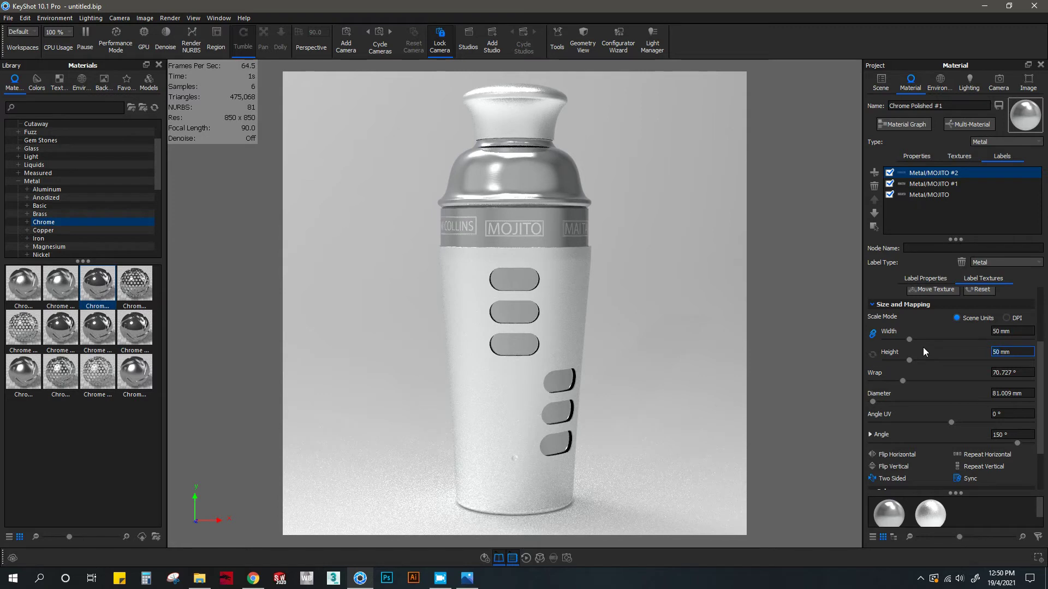
{"action": "key", "text": "Delete"}
{"action": "key", "text": "Delete"}
{"action": "type", "text": "45"}
{"action": "key", "text": "Return"}
Step: Set the TOM COLLINS label's angle to 156° and move its texture slightly down in line with the MOJITO label
{"action": "left_click", "coordinate": [1017, 434]}
{"action": "left_click_drag", "start_coordinate": [1019, 435], "coordinate": [954, 434]}
{"action": "type", "text": "160"}
{"action": "key", "text": "Return"}
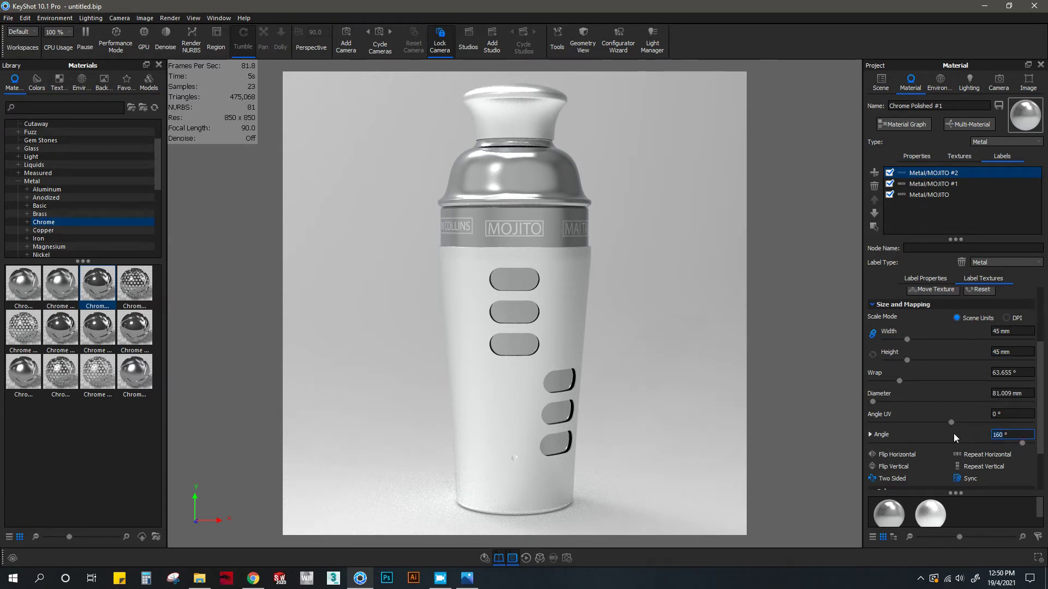
{"action": "type", "text": "155"}
{"action": "key", "text": "Return"}
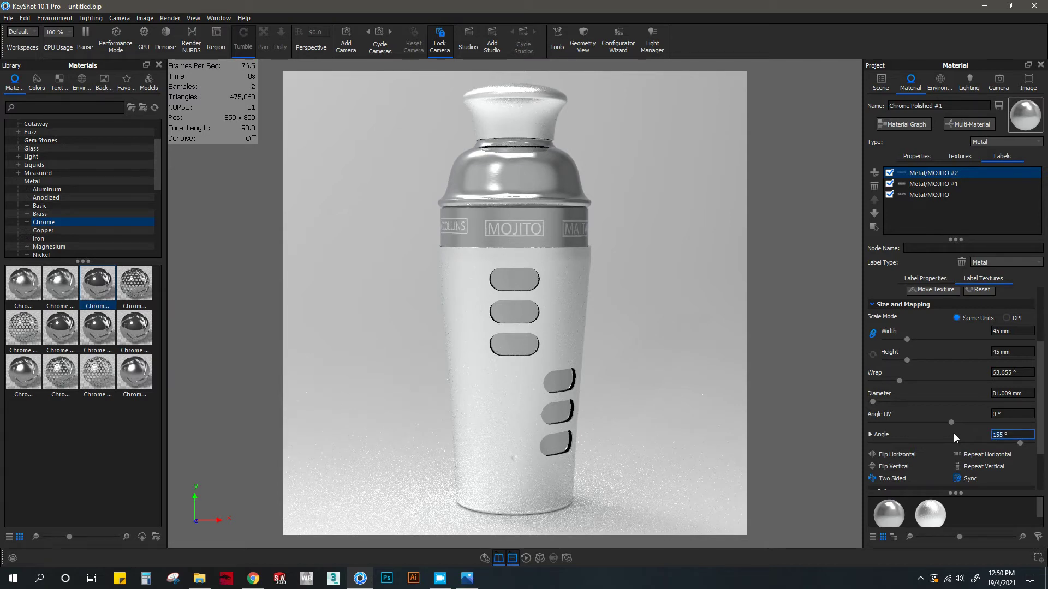
{"action": "key", "text": "Up"}
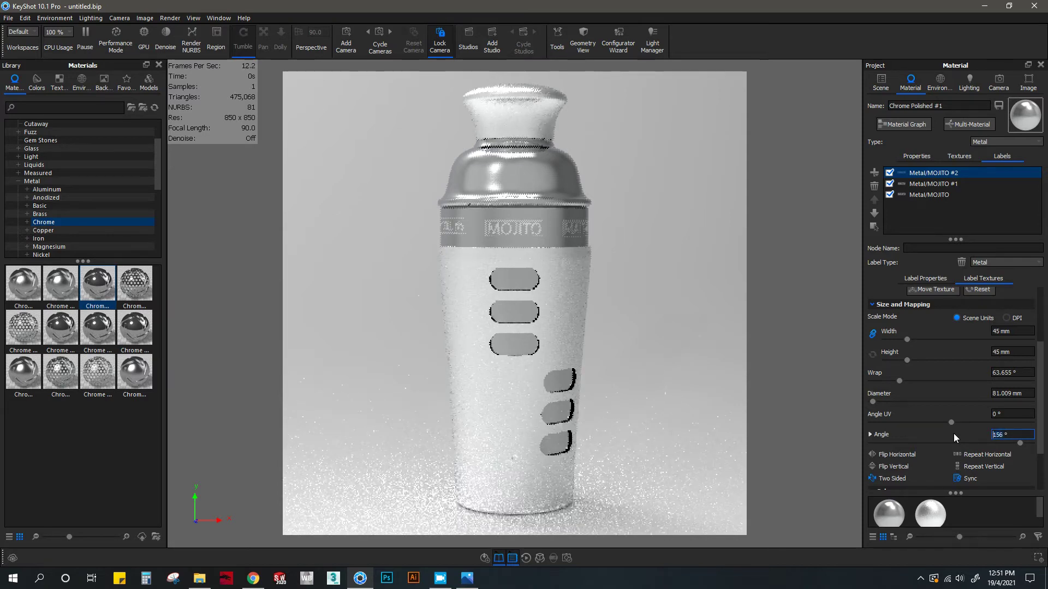
{"action": "left_click", "coordinate": [933, 289]}
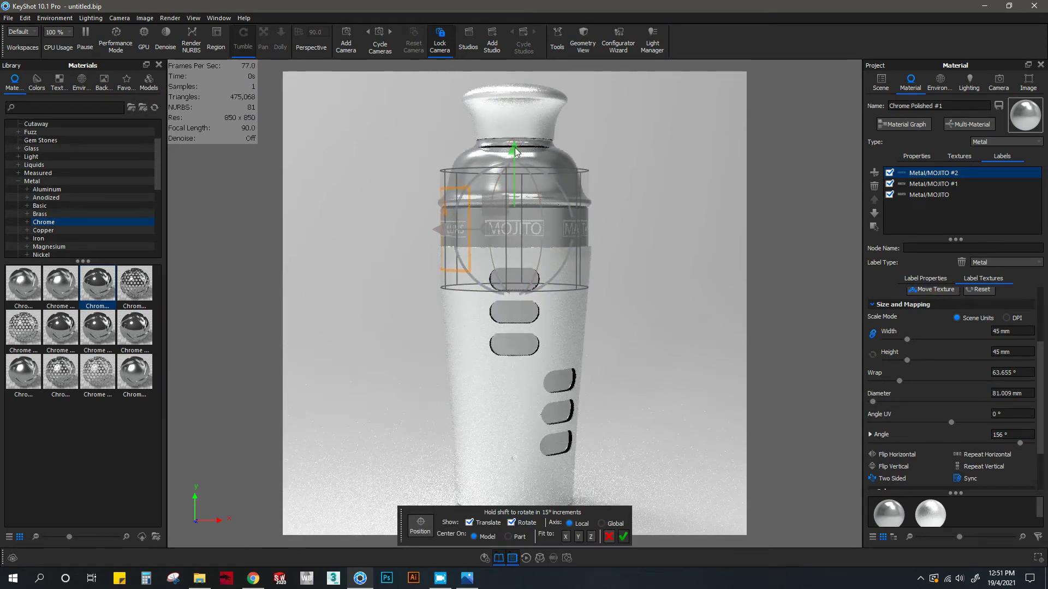
{"action": "left_click", "coordinate": [622, 536]}
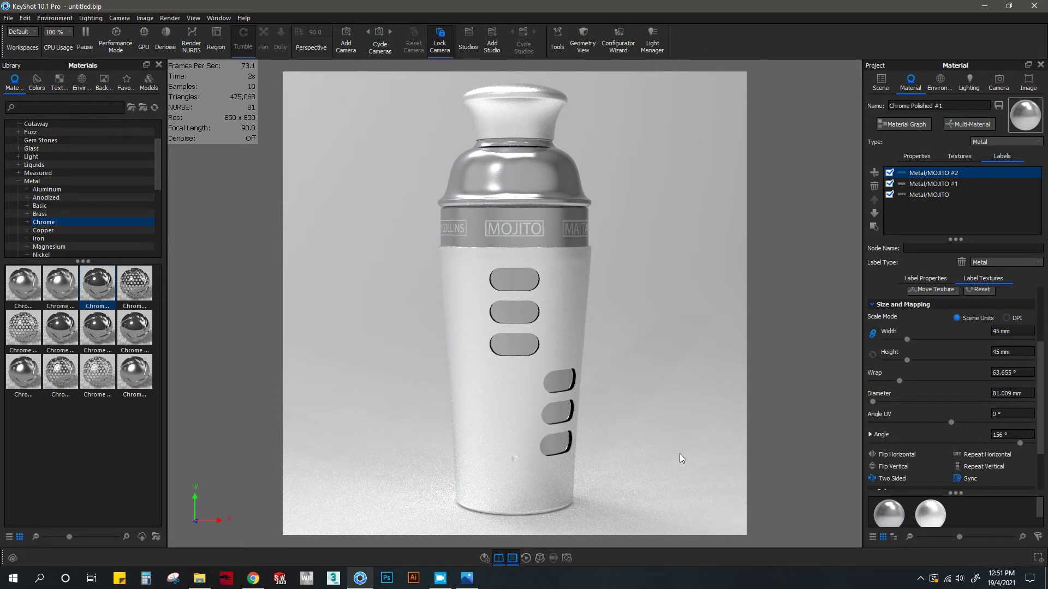
Step: Duplicate the original MOJITO label and replace the copy's color image with LIGHT RUM
{"action": "left_click", "coordinate": [875, 173]}
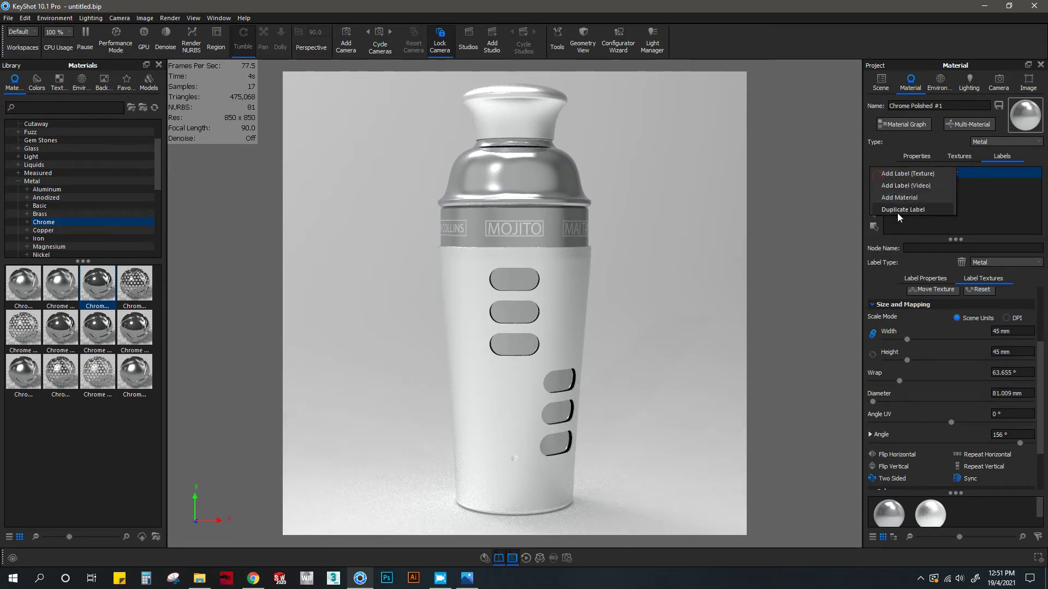
{"action": "left_click", "coordinate": [956, 223]}
{"action": "left_click", "coordinate": [926, 195]}
{"action": "left_click", "coordinate": [874, 173]}
{"action": "left_click", "coordinate": [906, 210]}
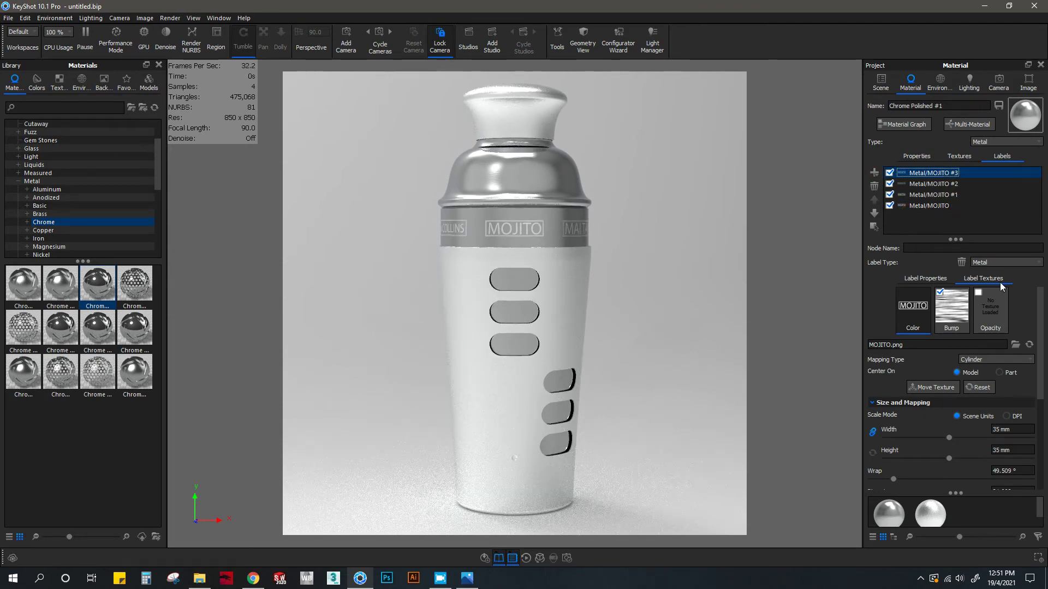
{"action": "left_click", "coordinate": [1015, 344]}
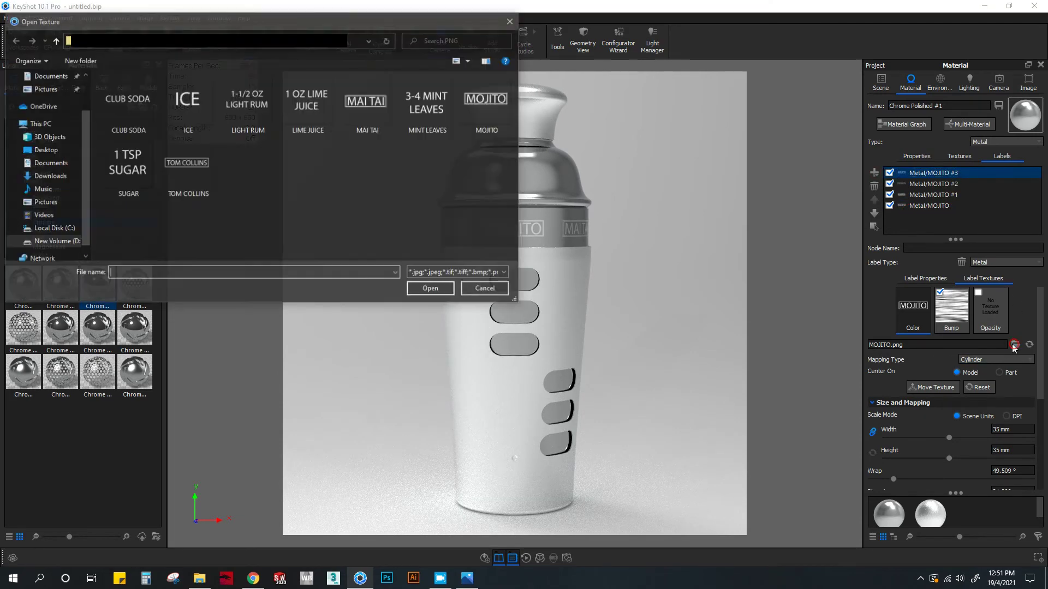
{"action": "left_click", "coordinate": [247, 106]}
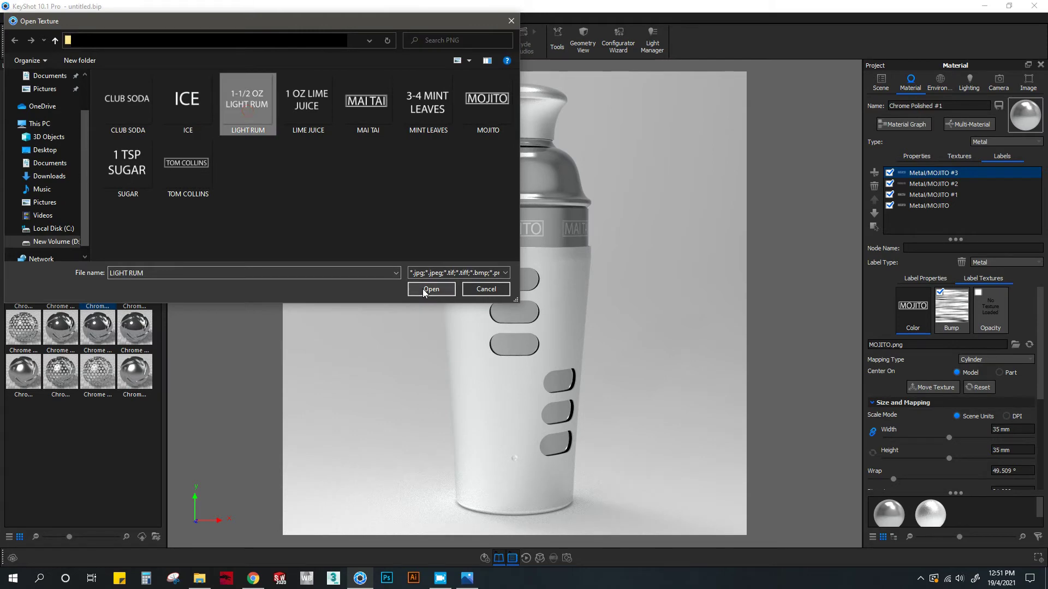
{"action": "left_click", "coordinate": [422, 289]}
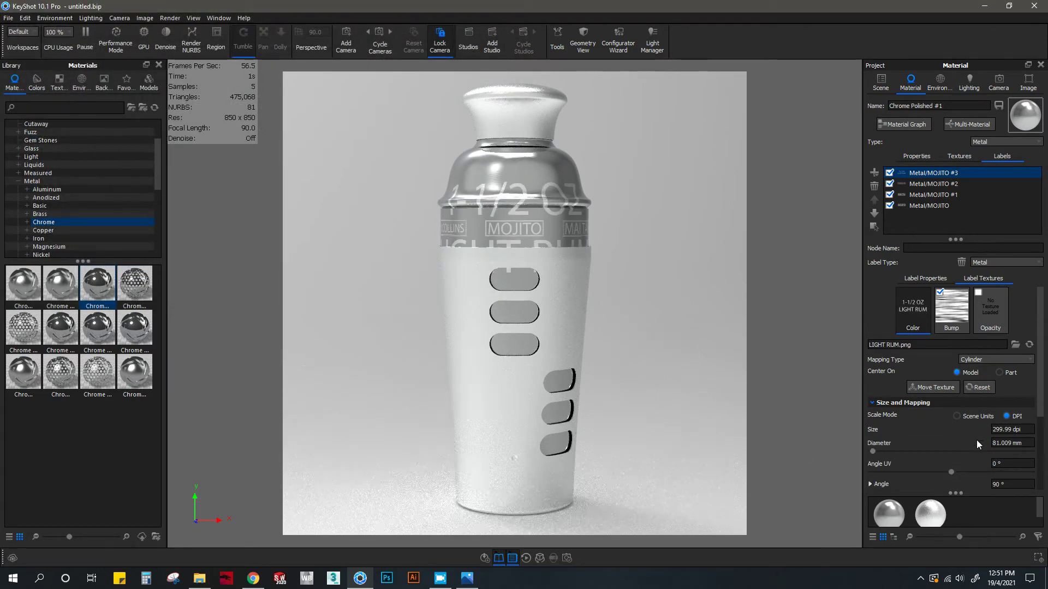
Step: Switch the LIGHT RUM label's scale mode to Scene Units and set its height to 35 mm
{"action": "left_click_drag", "start_coordinate": [1029, 451], "coordinate": [931, 440]}
{"action": "type", "text": "35"}
{"action": "key", "text": "Return"}
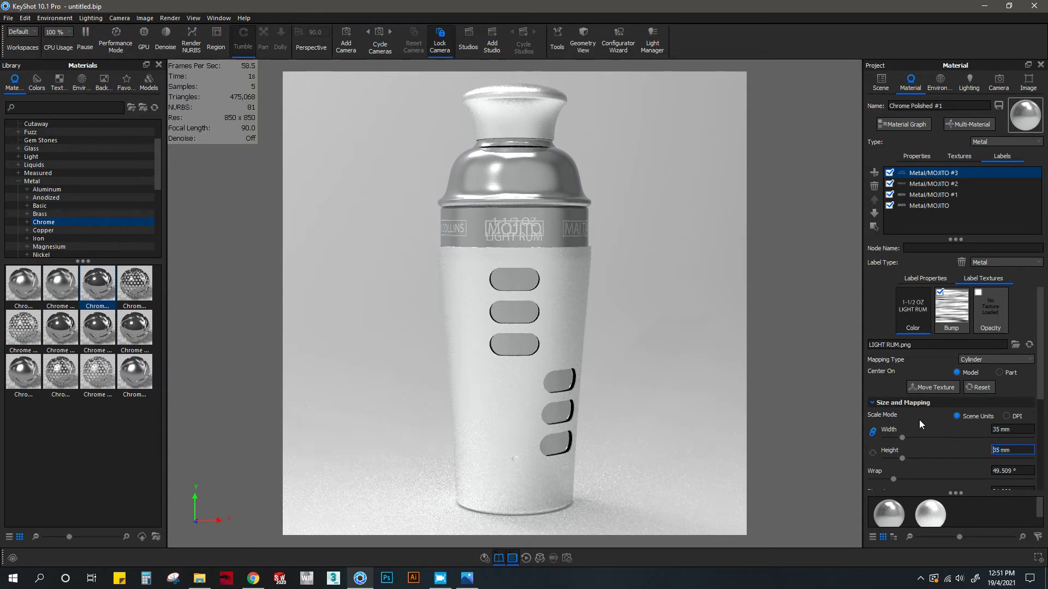
Step: Move the LIGHT RUM label down into the shaker's top center slot and set its height to 22 mm
{"action": "left_click", "coordinate": [925, 388]}
{"action": "left_click_drag", "start_coordinate": [516, 152], "coordinate": [521, 201]}
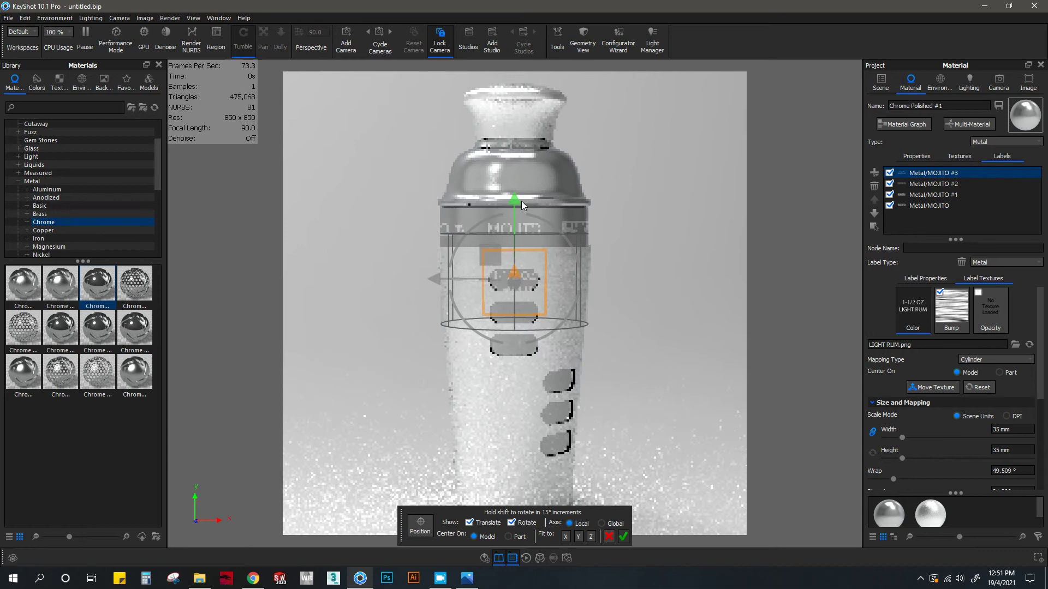
{"action": "double_click", "coordinate": [1021, 451]}
{"action": "type", "text": "22"}
{"action": "key", "text": "Return"}
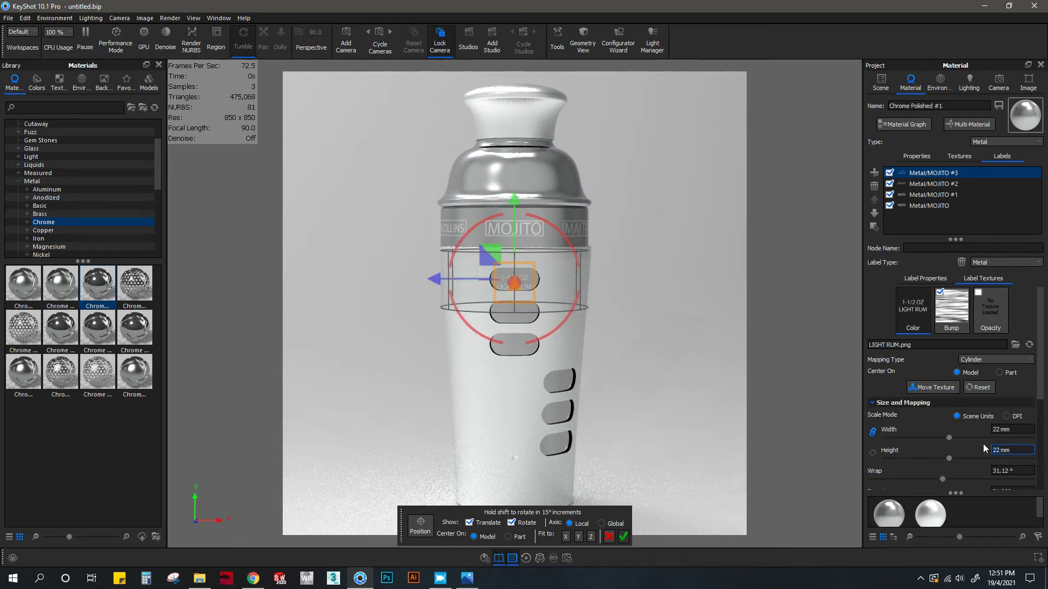
{"action": "left_click_drag", "start_coordinate": [513, 197], "coordinate": [515, 193]}
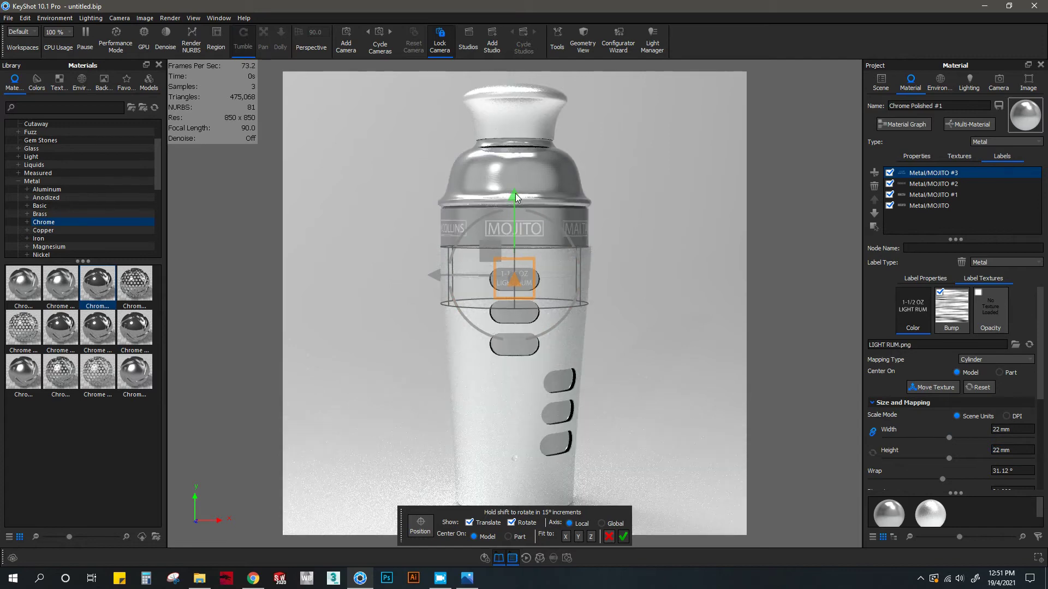
{"action": "left_click", "coordinate": [625, 537]}
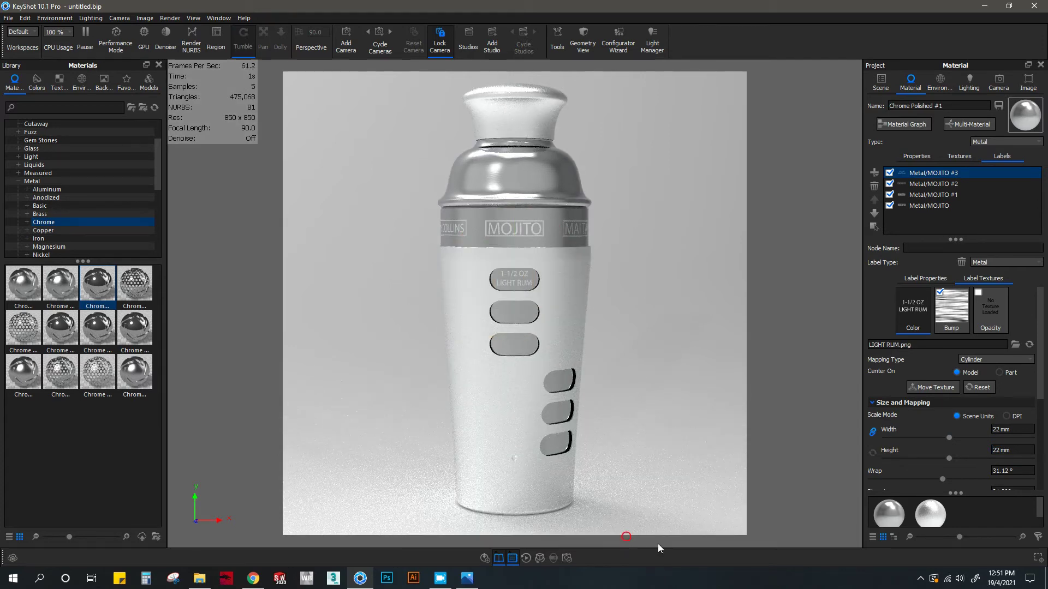
Step: Duplicate the LIGHT RUM label and replace the copy's color image with LIME JUICE
{"action": "left_click", "coordinate": [874, 172]}
{"action": "left_click", "coordinate": [901, 210]}
{"action": "left_click", "coordinate": [1015, 345]}
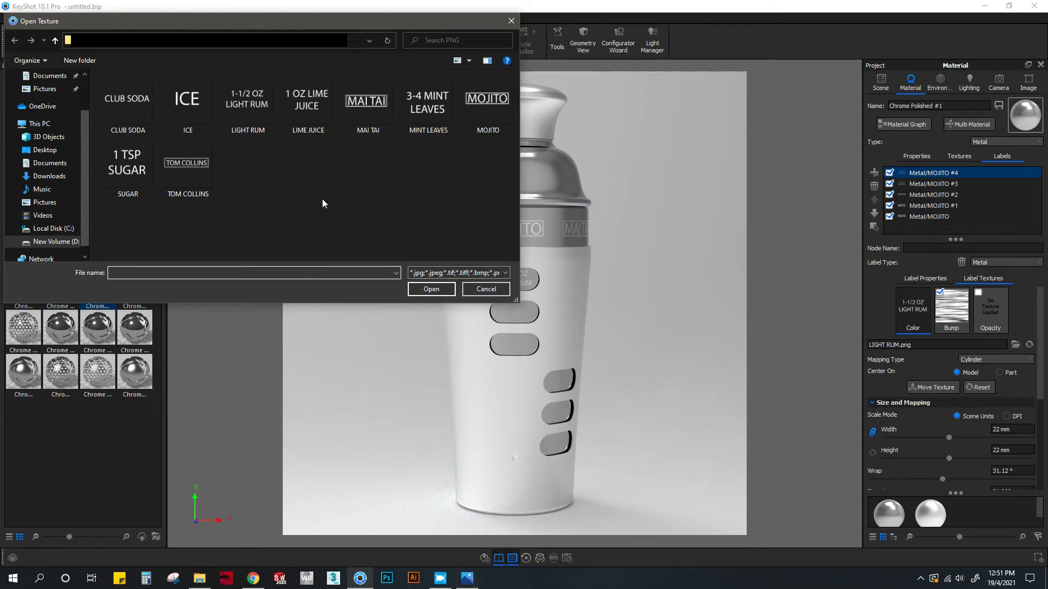
{"action": "left_click", "coordinate": [307, 106]}
{"action": "left_click", "coordinate": [432, 289]}
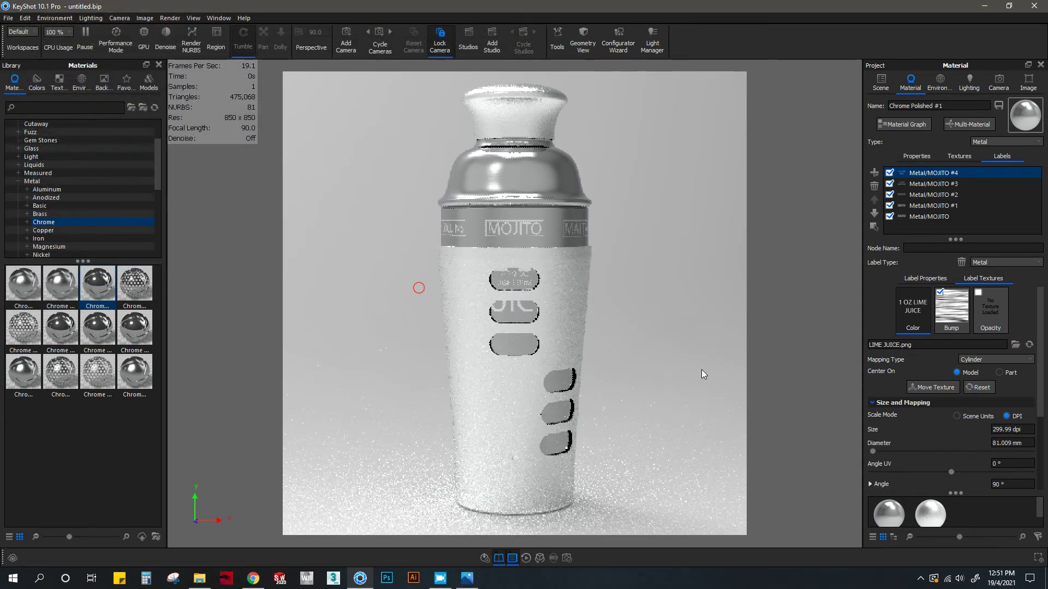
Step: Switch the LIME JUICE label's scale mode to Scene Units and set its height to 22 mm
{"action": "left_click", "coordinate": [985, 416]}
{"action": "left_click", "coordinate": [1023, 451]}
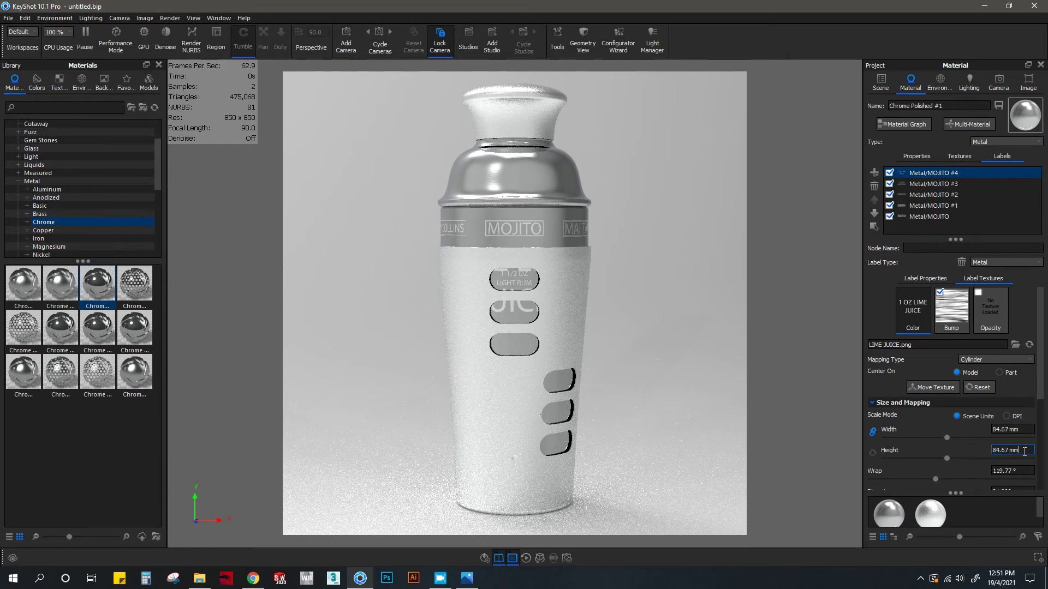
{"action": "type", "text": "22"}
{"action": "key", "text": "Return"}
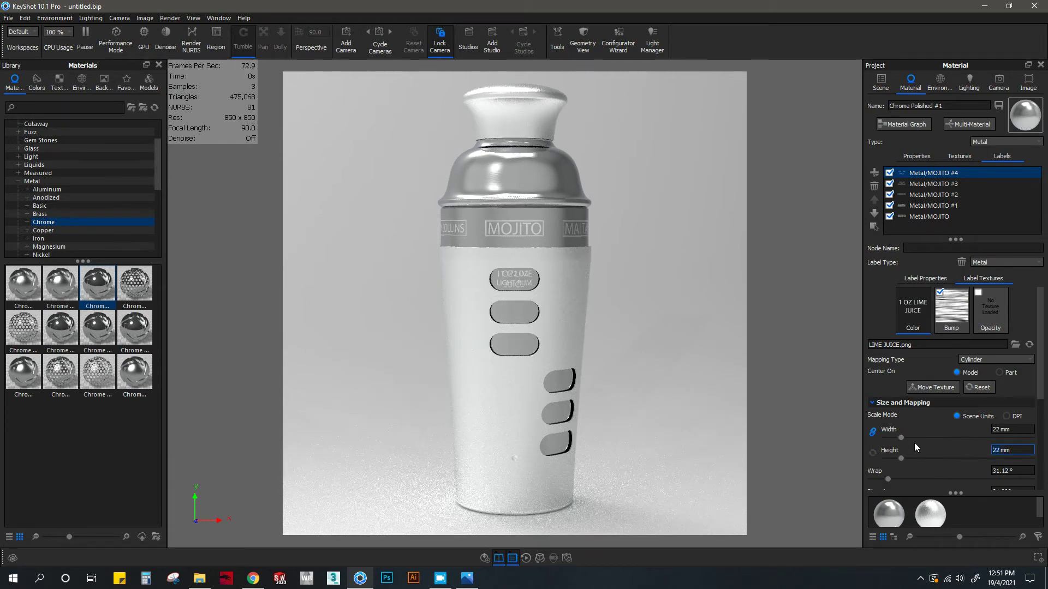
Step: Move the LIME JUICE label down into the second center slot, below the LIGHT RUM label
{"action": "left_click", "coordinate": [933, 387]}
{"action": "left_click_drag", "start_coordinate": [509, 199], "coordinate": [513, 228]}
{"action": "left_click", "coordinate": [623, 536]}
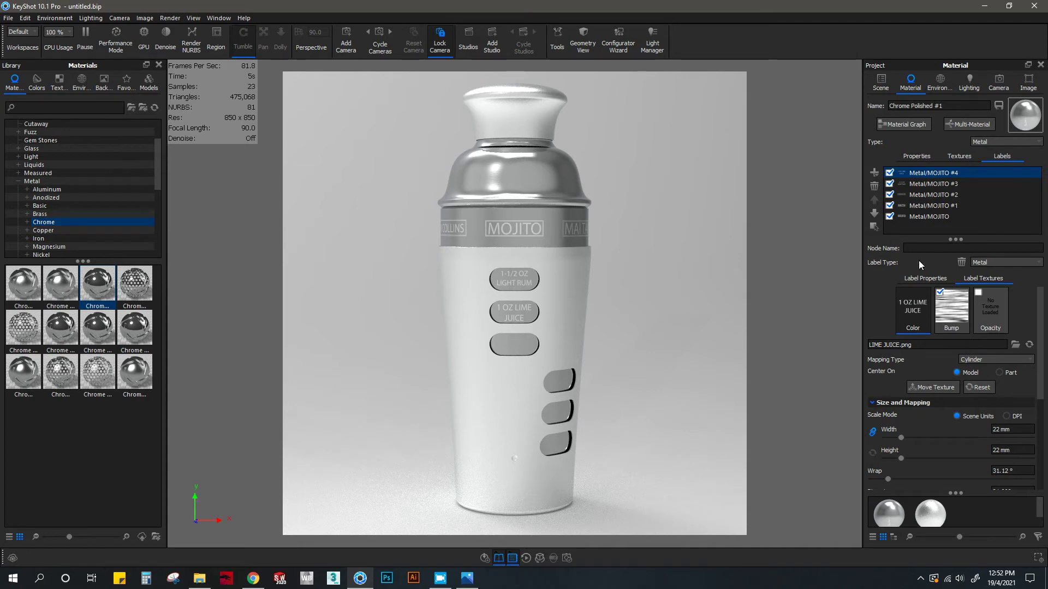
Step: Duplicate the LIME JUICE label and replace the copy's color image with SUGAR
{"action": "left_click", "coordinate": [875, 176]}
{"action": "left_click", "coordinate": [880, 211]}
{"action": "left_click", "coordinate": [1015, 344]}
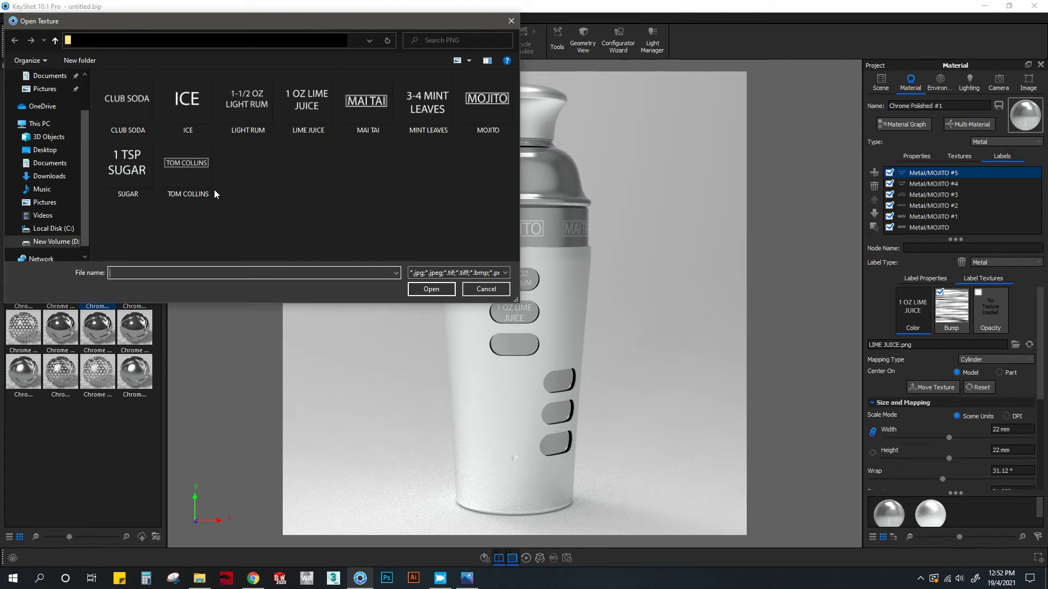
{"action": "left_click", "coordinate": [131, 176]}
{"action": "left_click", "coordinate": [441, 291]}
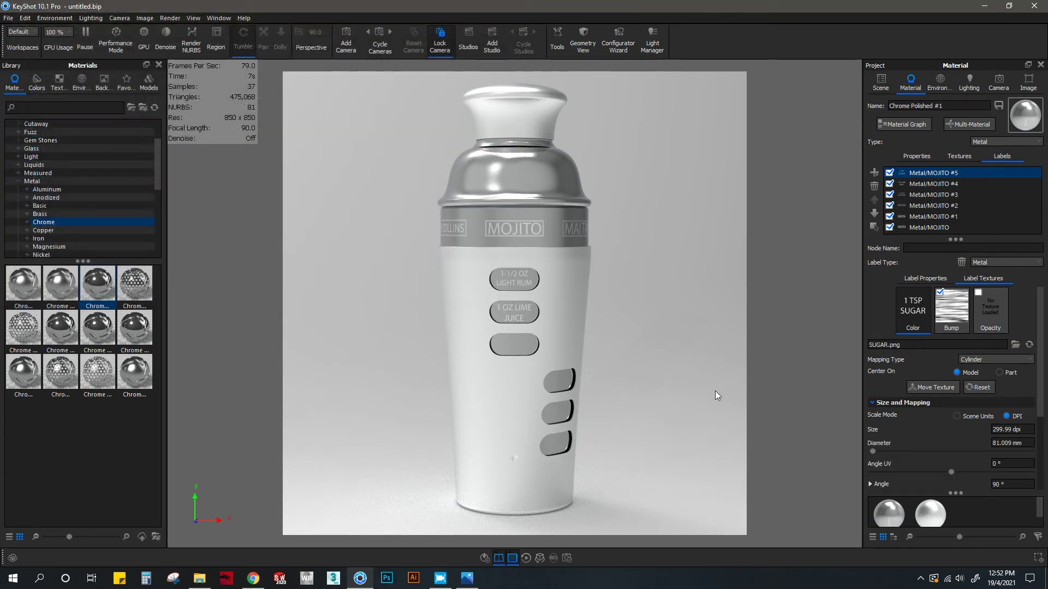
Step: Switch the SUGAR label's scale mode to Scene Units and set its height to 22 mm
{"action": "left_click", "coordinate": [980, 416]}
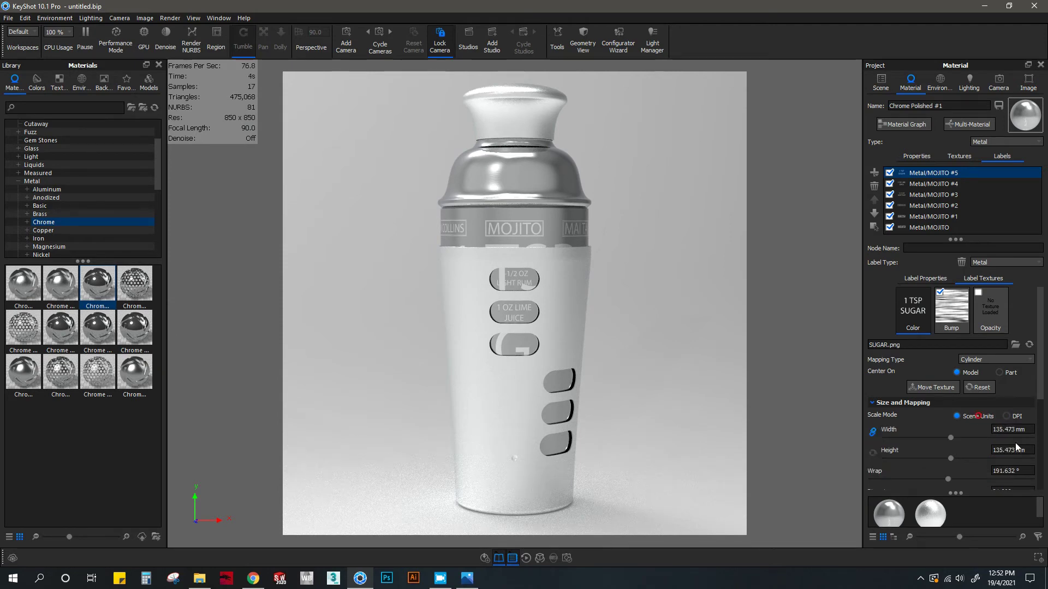
{"action": "left_click", "coordinate": [1004, 450]}
{"action": "left_click_drag", "start_coordinate": [1005, 449], "coordinate": [956, 445]}
{"action": "type", "text": "22"}
{"action": "key", "text": "Return"}
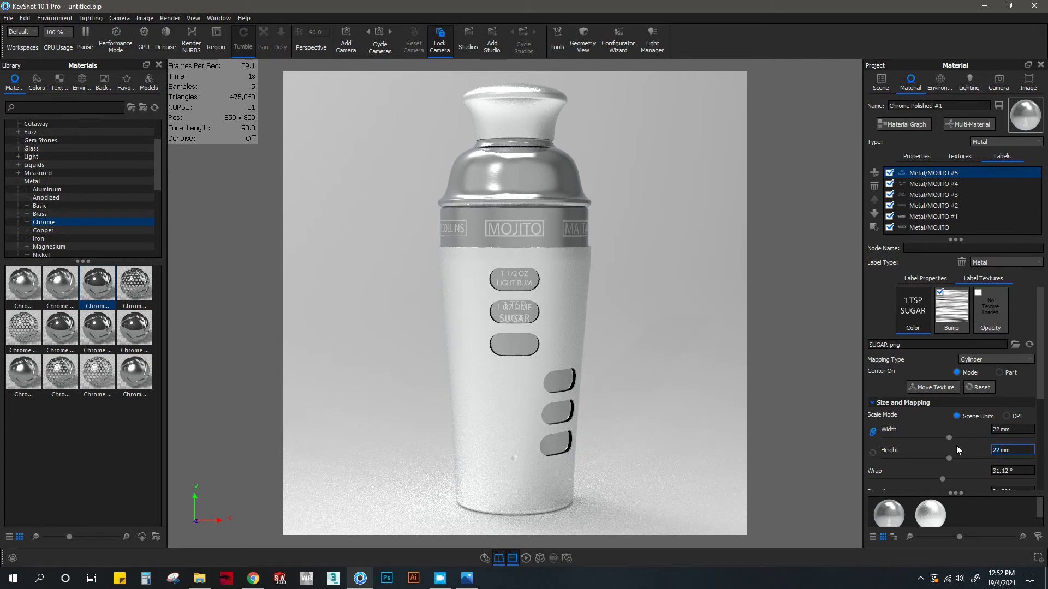
Step: Move the SUGAR label down into the third center slot and reduce its height to 20 mm to fit
{"action": "left_click", "coordinate": [930, 388]}
{"action": "left_click_drag", "start_coordinate": [512, 228], "coordinate": [514, 259]}
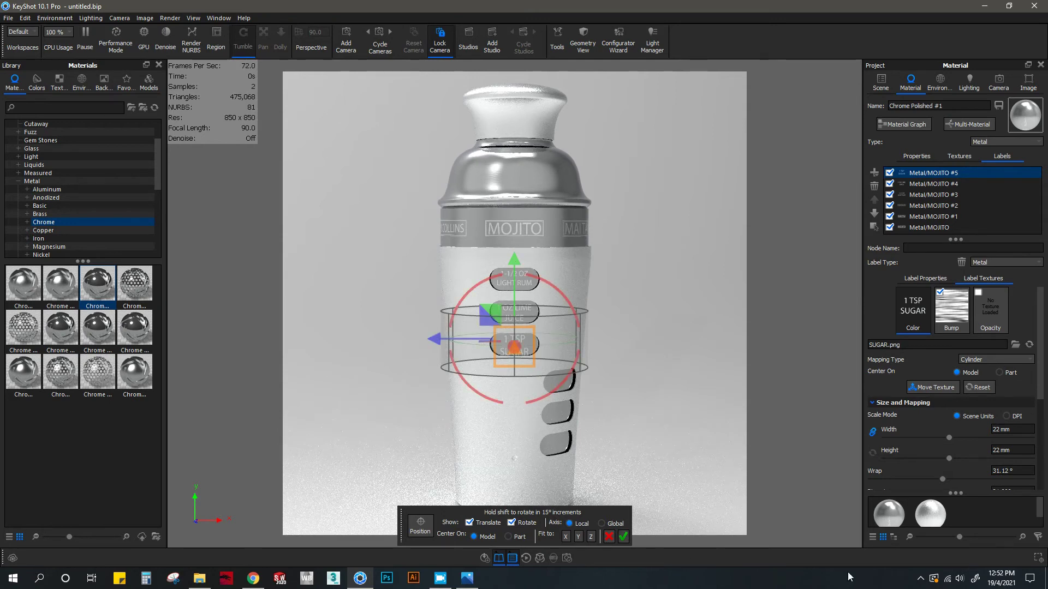
{"action": "left_click_drag", "start_coordinate": [1019, 451], "coordinate": [941, 449]}
{"action": "type", "text": "20"}
{"action": "key", "text": "Return"}
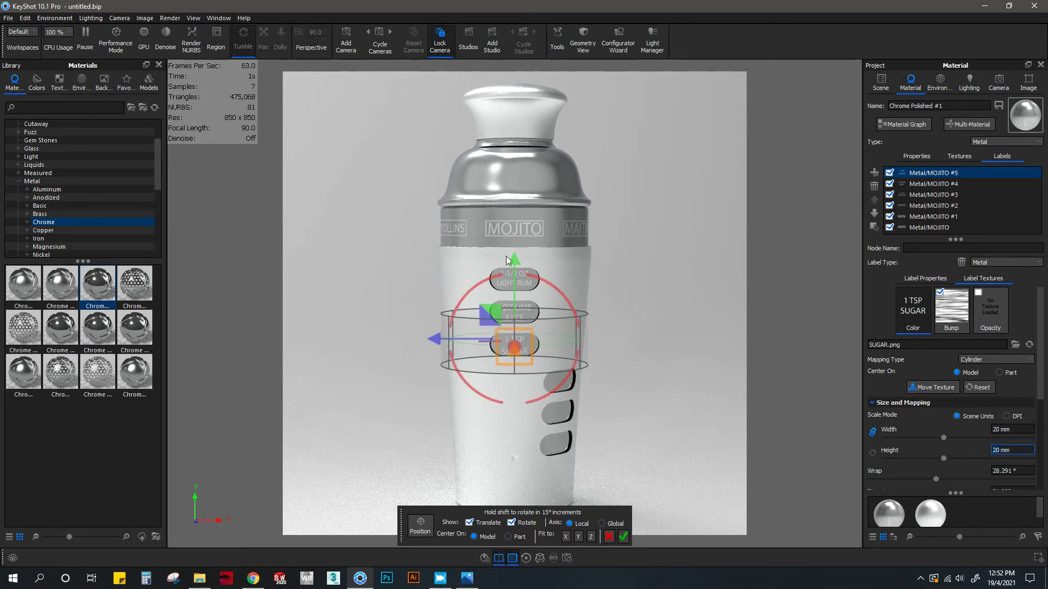
{"action": "left_click_drag", "start_coordinate": [513, 260], "coordinate": [512, 258]}
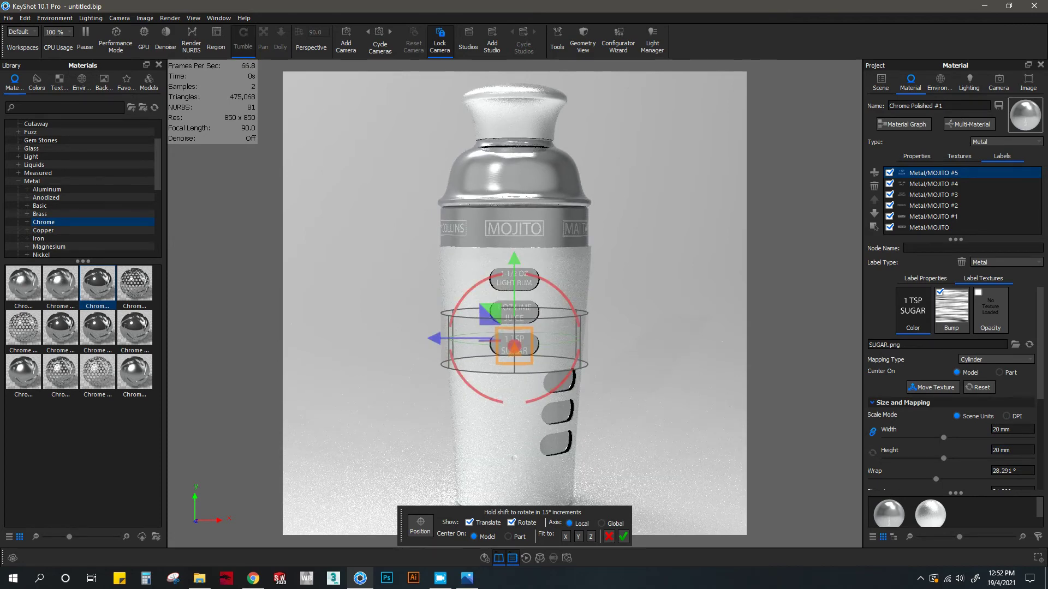
{"action": "left_click", "coordinate": [622, 536]}
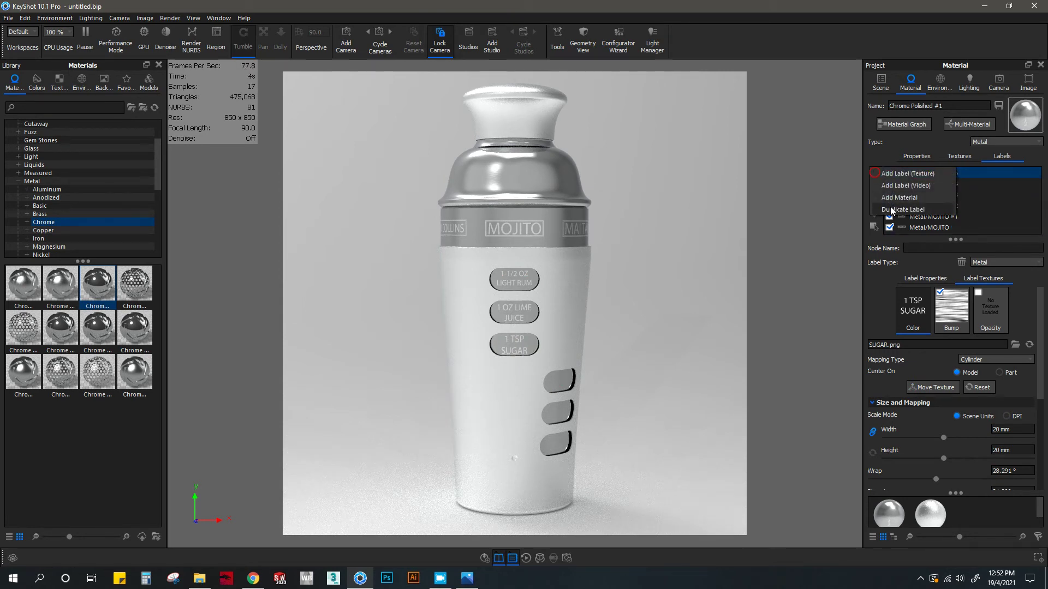
Step: Duplicate the SUGAR label and set the copy's angle to 45°
{"action": "scroll", "coordinate": [986, 382], "scroll_direction": "down", "scroll_amount": 5}
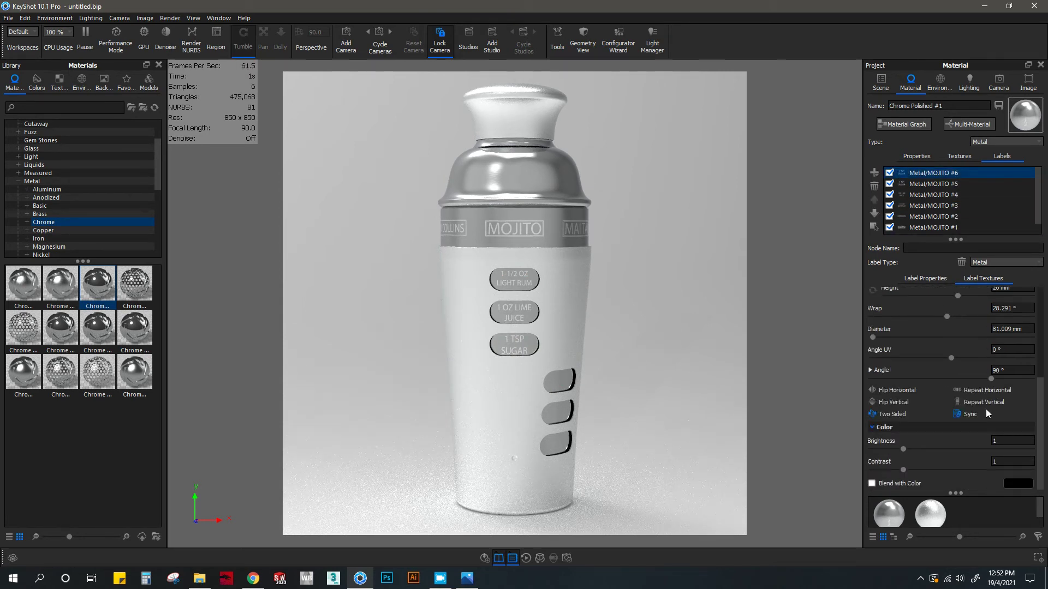
{"action": "left_click", "coordinate": [1004, 370]}
{"action": "type", "text": "45"}
{"action": "key", "text": "Return"}
{"action": "scroll", "coordinate": [946, 351], "scroll_direction": "up", "scroll_amount": 5}
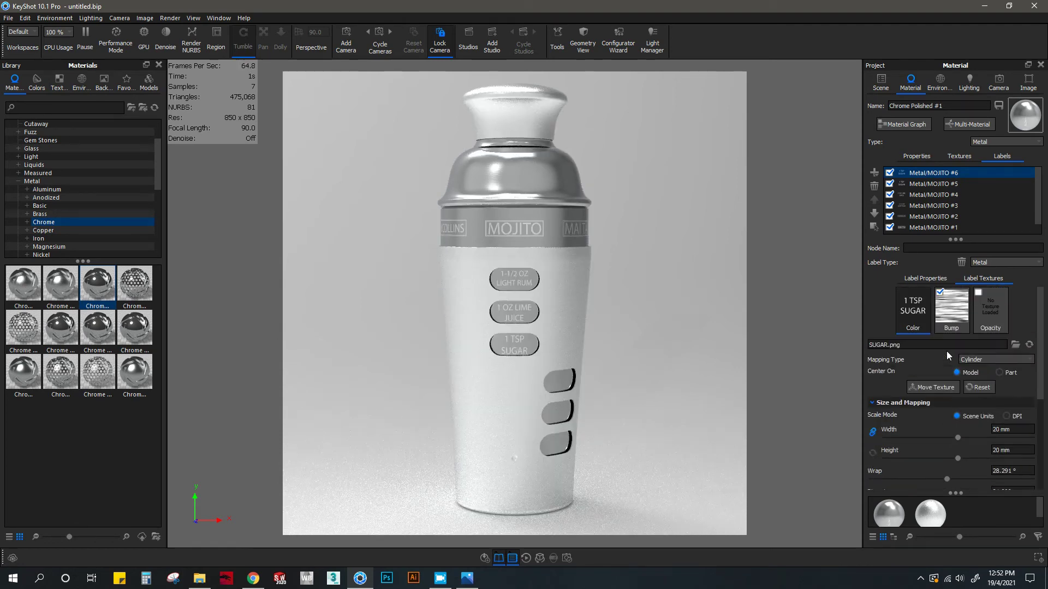
Step: Move the duplicated SUGAR label down into the uppermost slot of the side column
{"action": "left_click", "coordinate": [933, 388]}
{"action": "left_click_drag", "start_coordinate": [515, 261], "coordinate": [516, 297]}
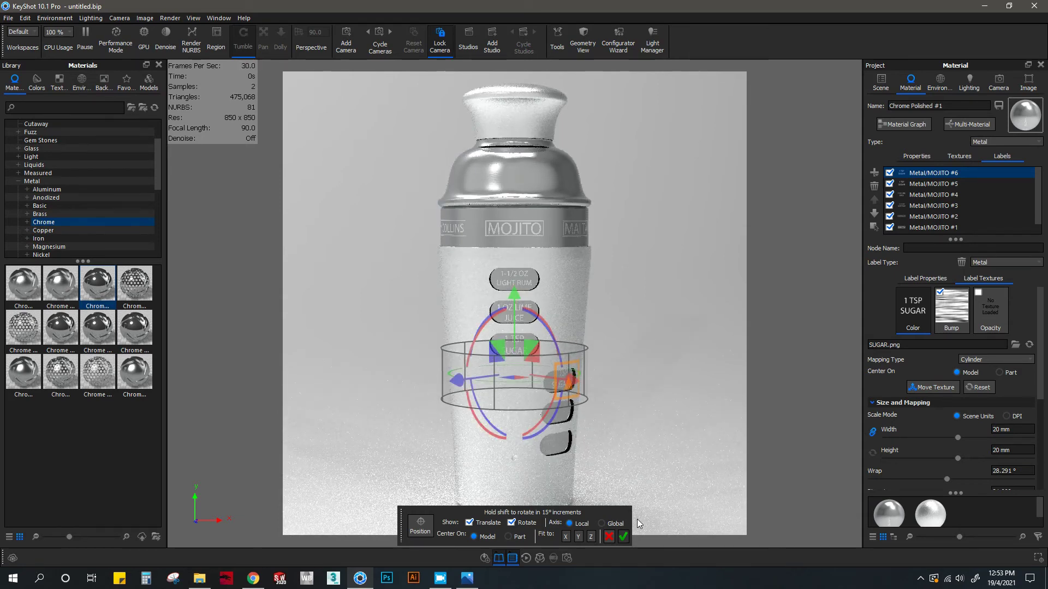
{"action": "left_click", "coordinate": [623, 537]}
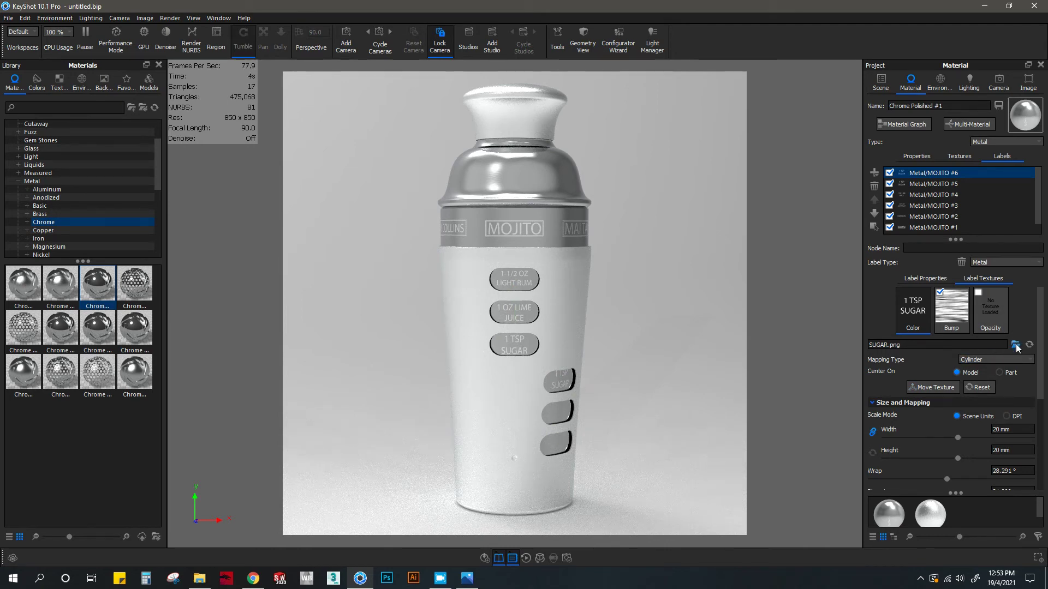
Step: Replace the duplicated label's color image with MINT LEAVES, using Scene Units and a height of 22 mm
{"action": "left_click", "coordinate": [1015, 345]}
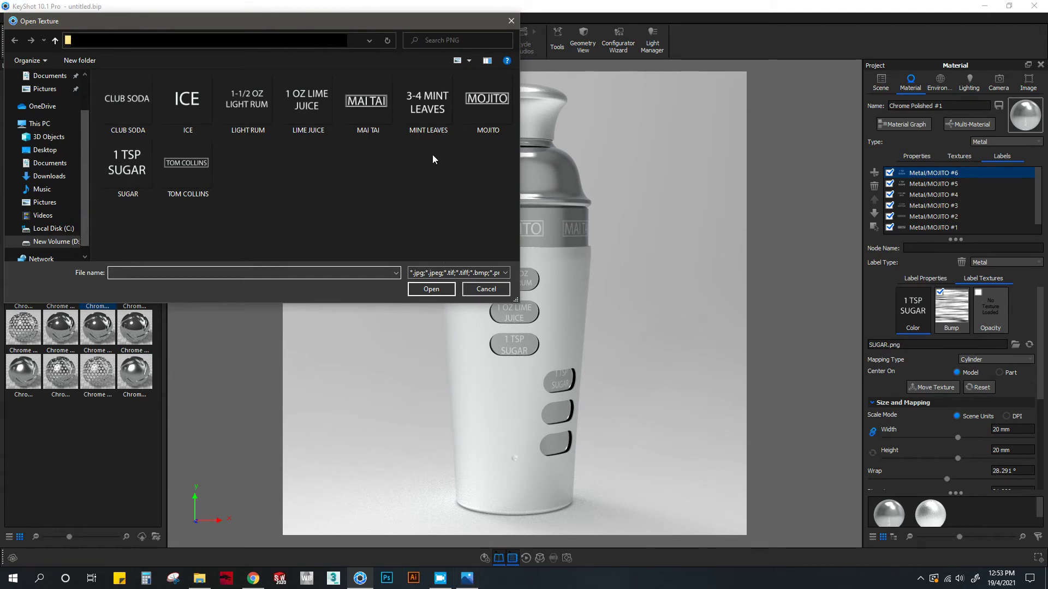
{"action": "left_click", "coordinate": [428, 104]}
{"action": "left_click", "coordinate": [423, 290]}
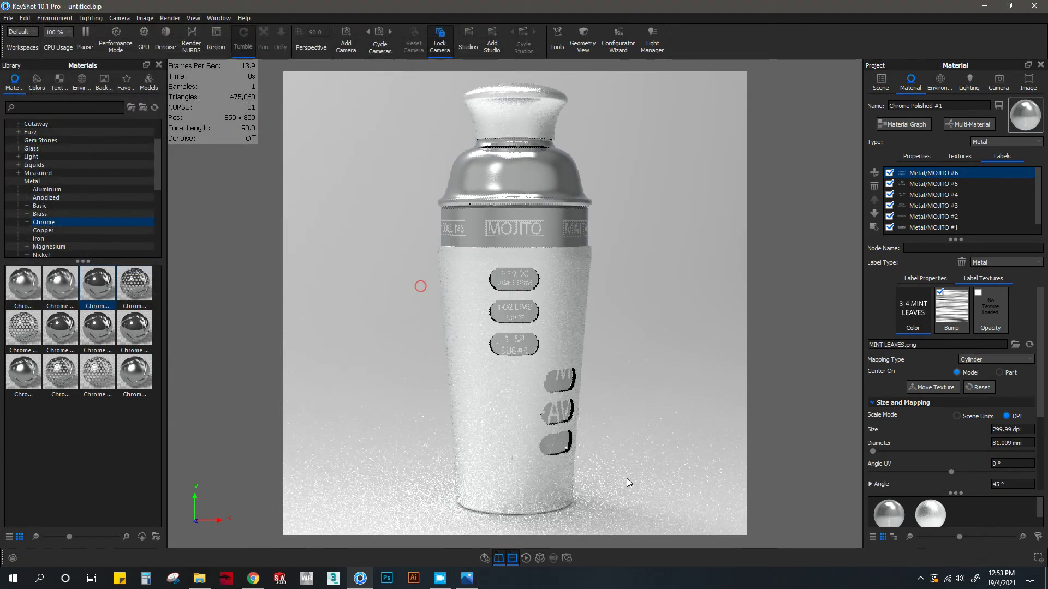
{"action": "double_click", "coordinate": [1028, 451]}
{"action": "type", "text": "22"}
{"action": "key", "text": "Return"}
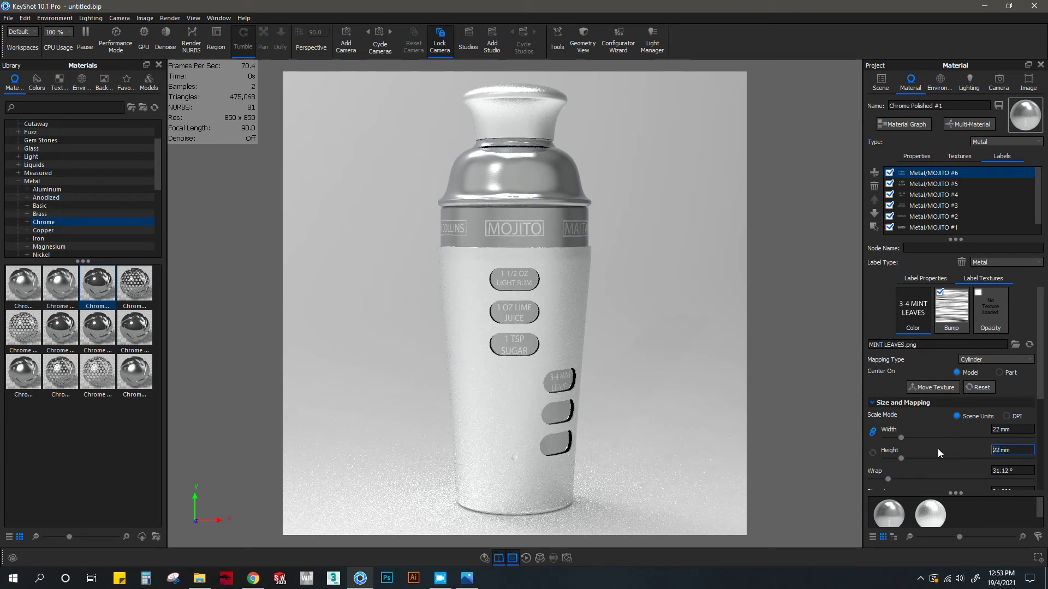
Step: Nudge the MINT LEAVES label vertically to center it in the uppermost side slot
{"action": "left_click", "coordinate": [923, 388]}
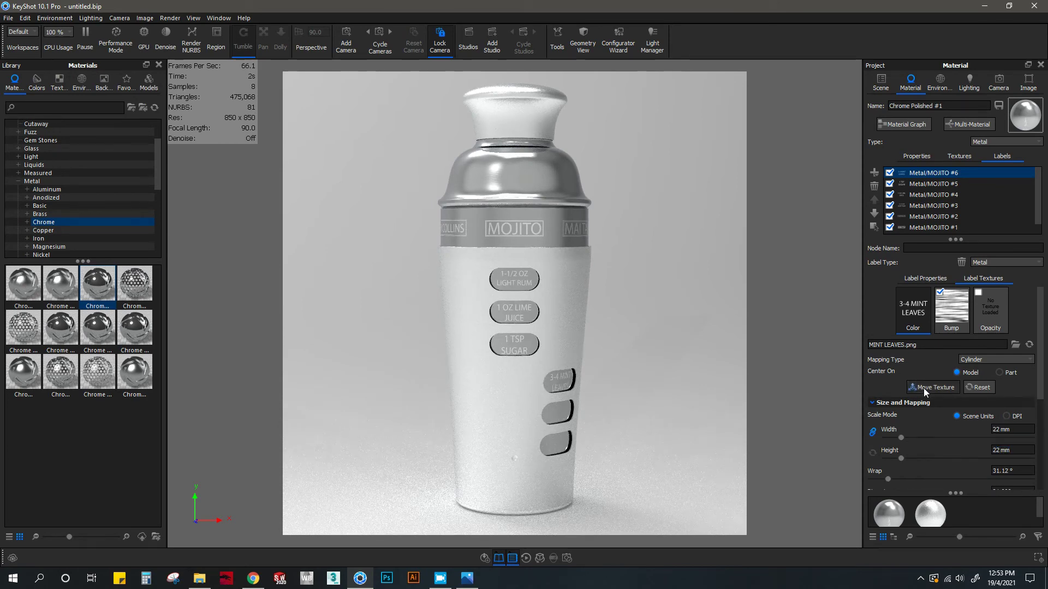
{"action": "left_click_drag", "start_coordinate": [512, 292], "coordinate": [513, 290]}
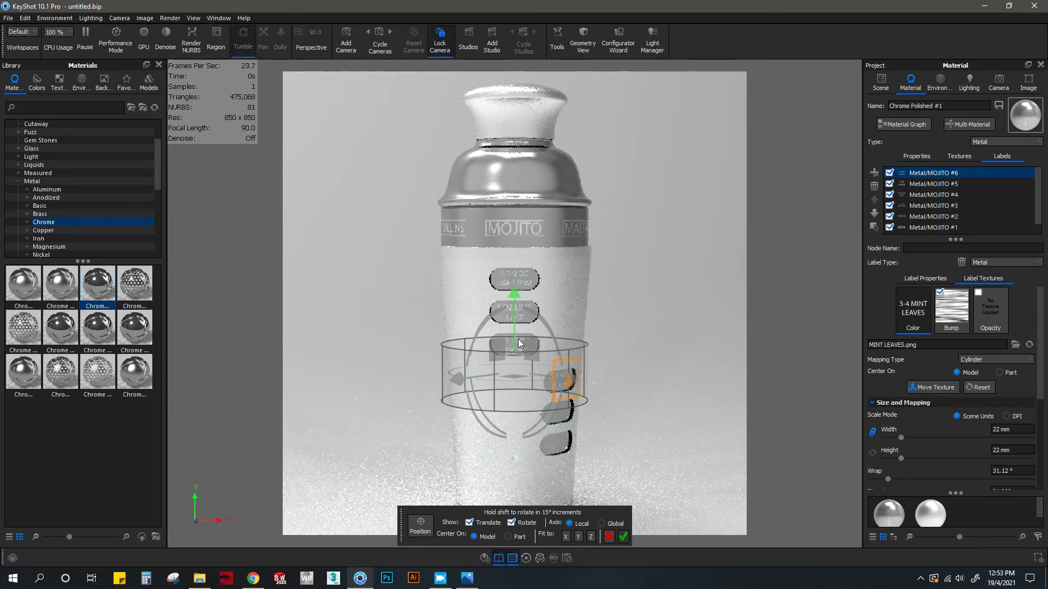
{"action": "left_click", "coordinate": [622, 537]}
Step: Duplicate the MINT LEAVES label and move the copy down into the middle slot of the side column
{"action": "left_click", "coordinate": [874, 174]}
{"action": "left_click", "coordinate": [900, 210]}
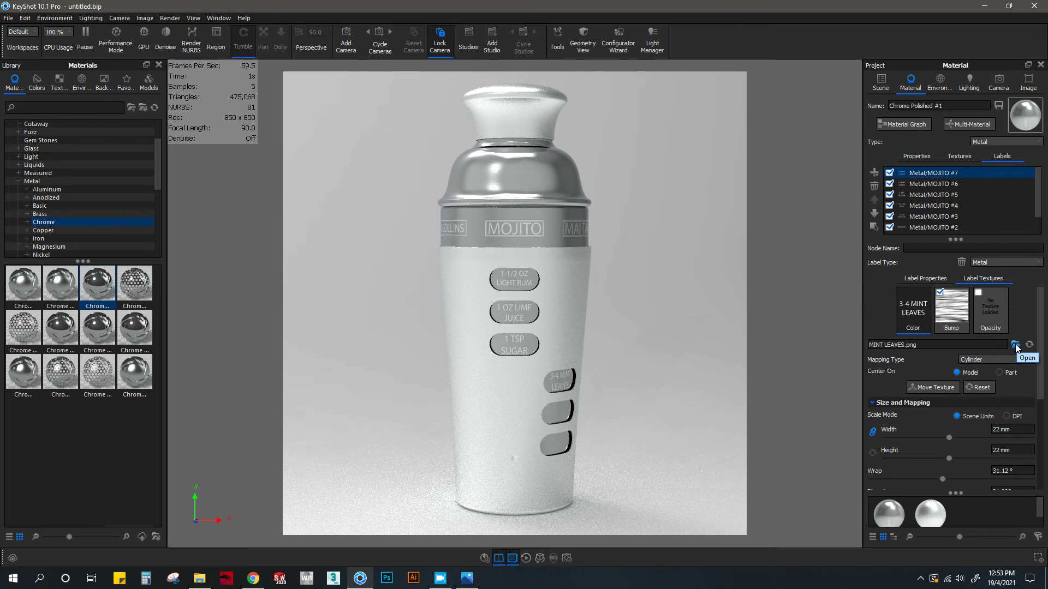
{"action": "left_click", "coordinate": [934, 387]}
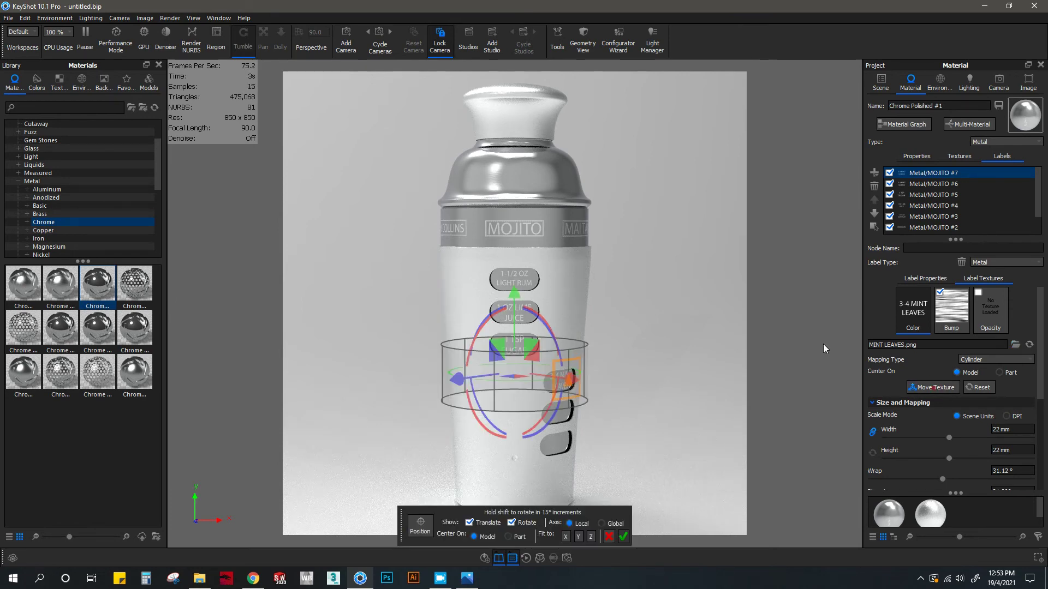
{"action": "left_click_drag", "start_coordinate": [513, 299], "coordinate": [509, 331]}
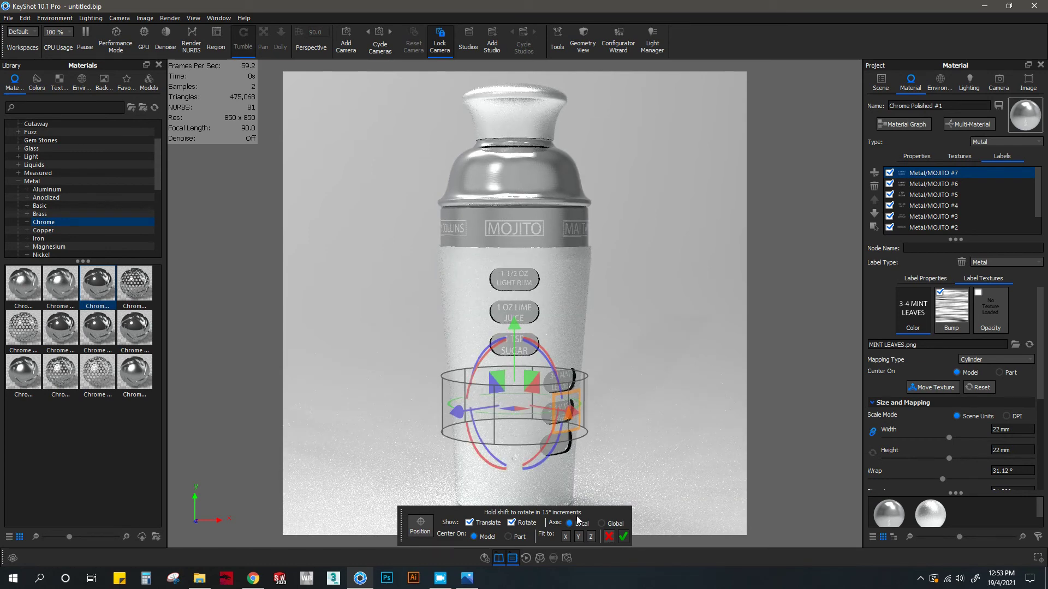
{"action": "left_click", "coordinate": [623, 536]}
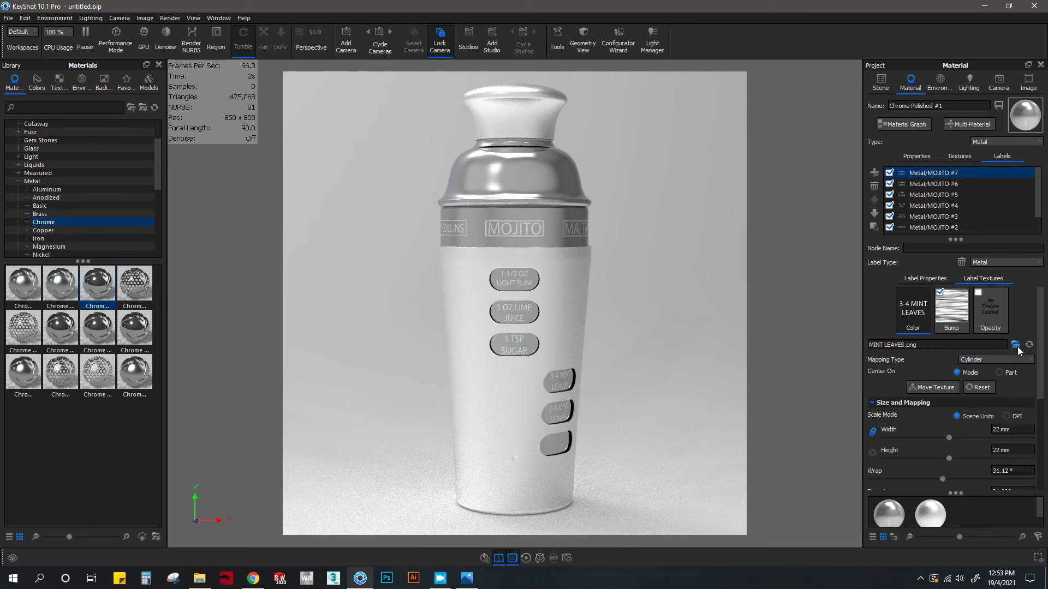
Step: Replace the copied label's color image with CLUB SODA, using Scene Units and a height of 22 mm
{"action": "left_click", "coordinate": [1015, 345]}
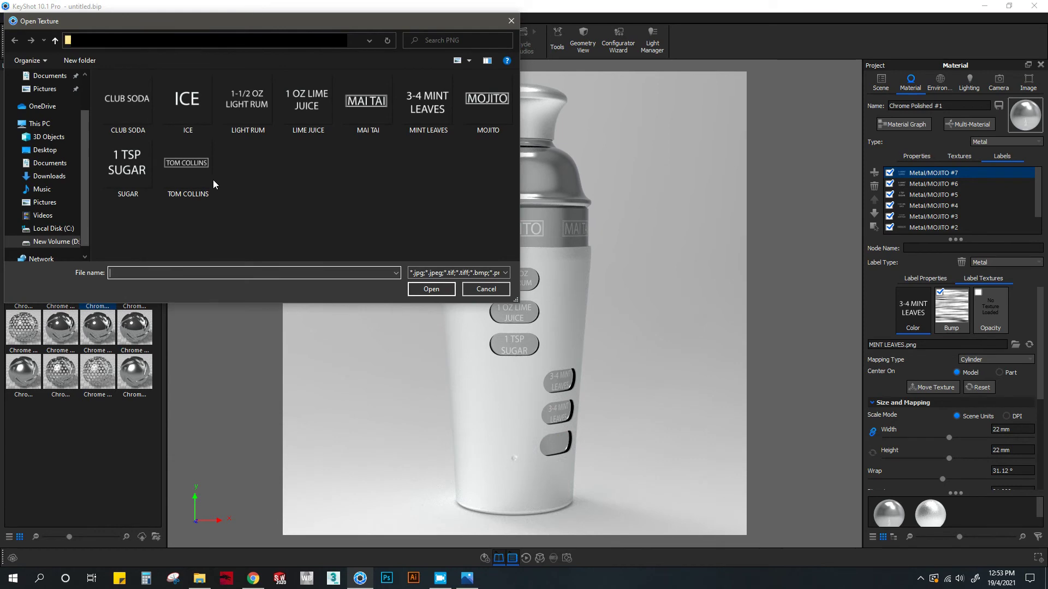
{"action": "left_click", "coordinate": [134, 105]}
{"action": "left_click", "coordinate": [431, 288]}
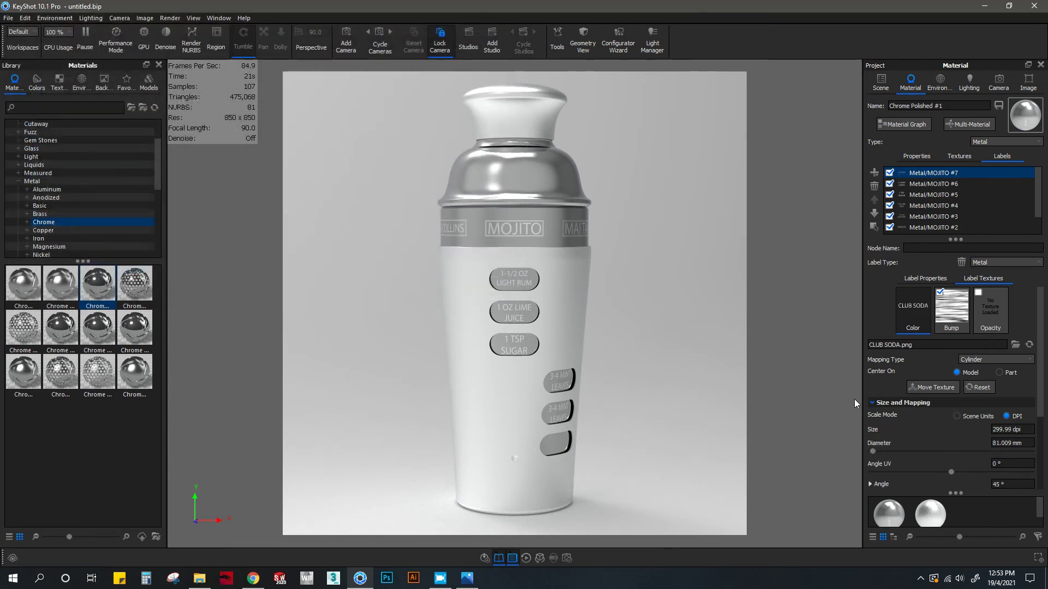
{"action": "left_click", "coordinate": [976, 417]}
{"action": "double_click", "coordinate": [1009, 449]}
{"action": "type", "text": "22"}
{"action": "key", "text": "Return"}
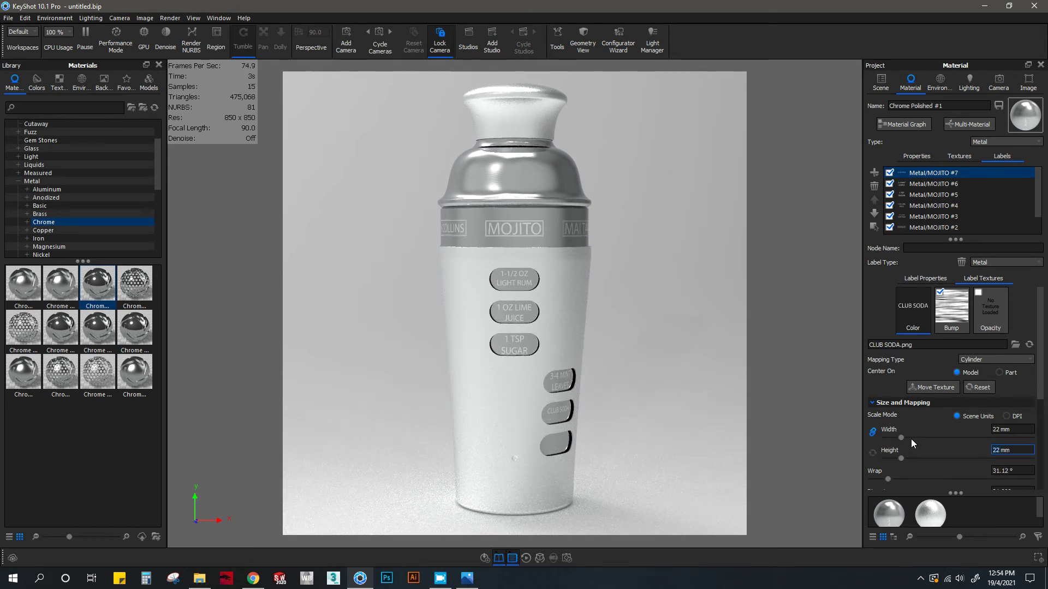
Step: Fine-tune the CLUB SODA label's vertical position within the middle side slot
{"action": "left_click", "coordinate": [936, 388]}
{"action": "left_click_drag", "start_coordinate": [517, 335], "coordinate": [516, 334]}
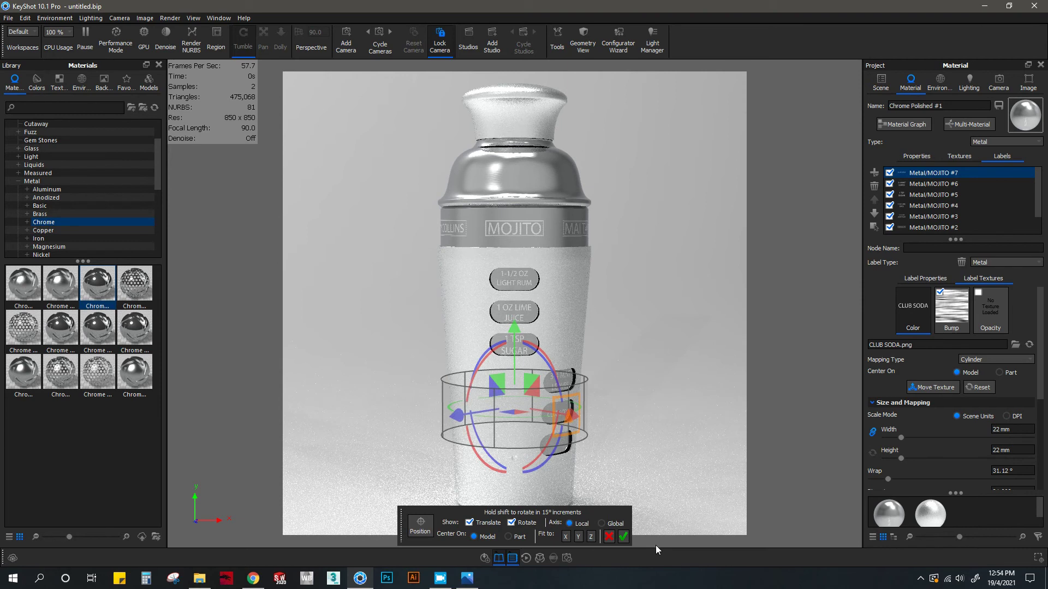
{"action": "left_click", "coordinate": [623, 537]}
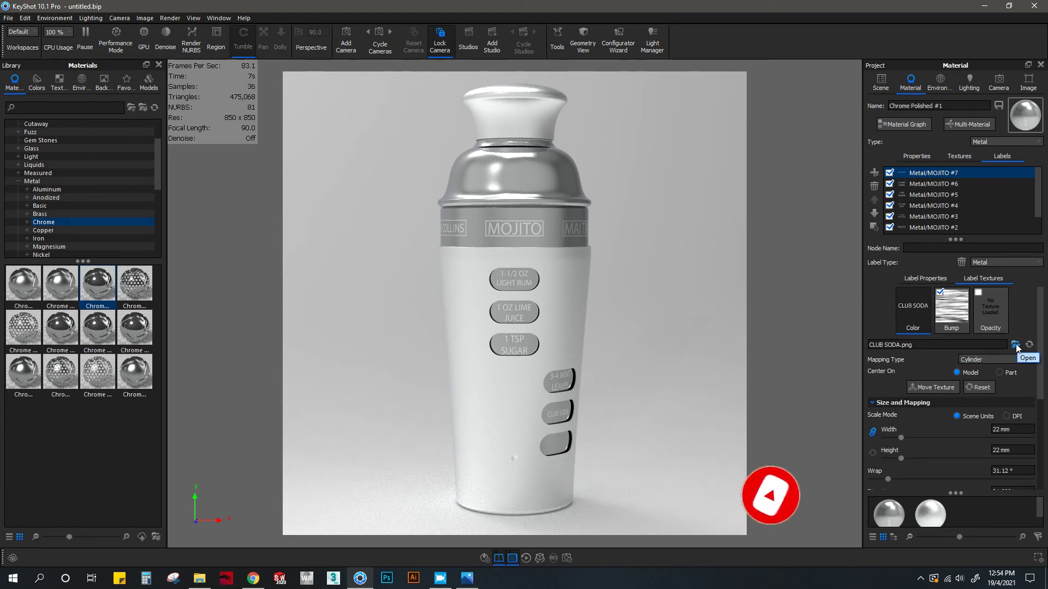
Step: Duplicate the CLUB SODA label and replace the copy's color image with ICE
{"action": "left_click", "coordinate": [874, 172]}
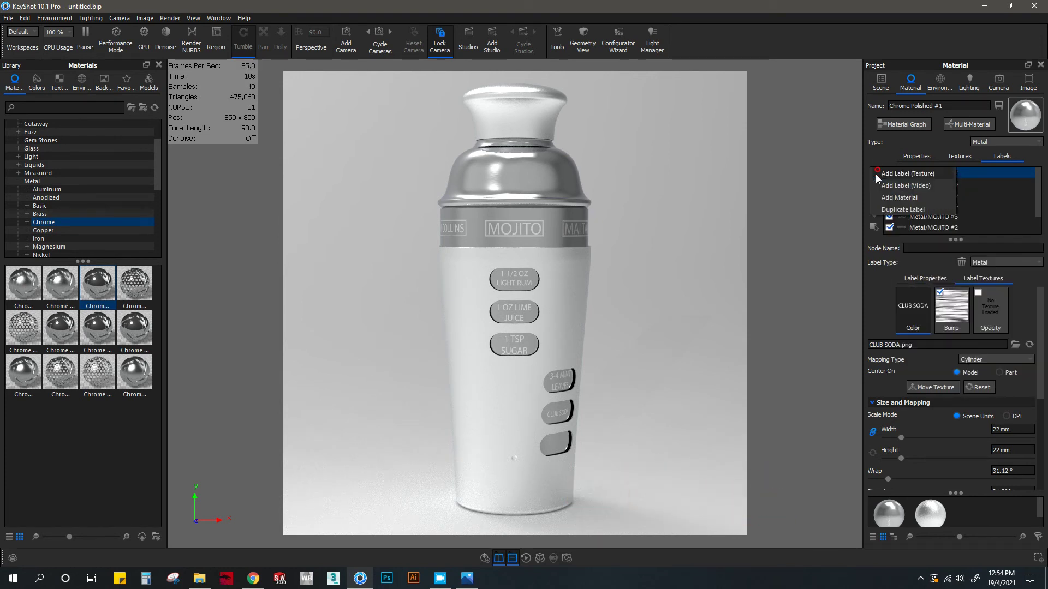
{"action": "left_click", "coordinate": [941, 206]}
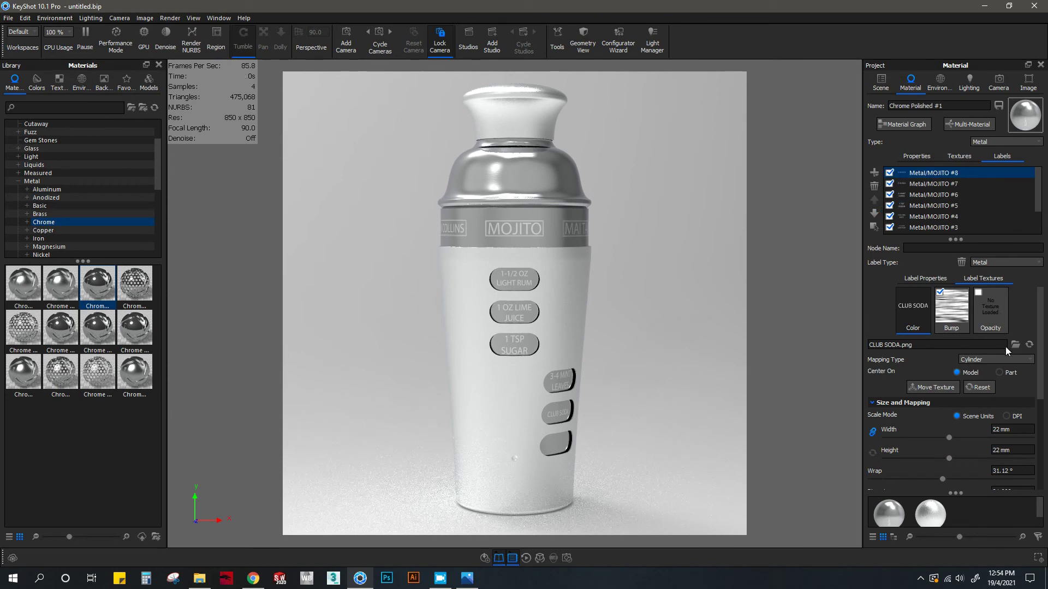
{"action": "left_click", "coordinate": [1014, 346]}
{"action": "left_click", "coordinate": [181, 112]}
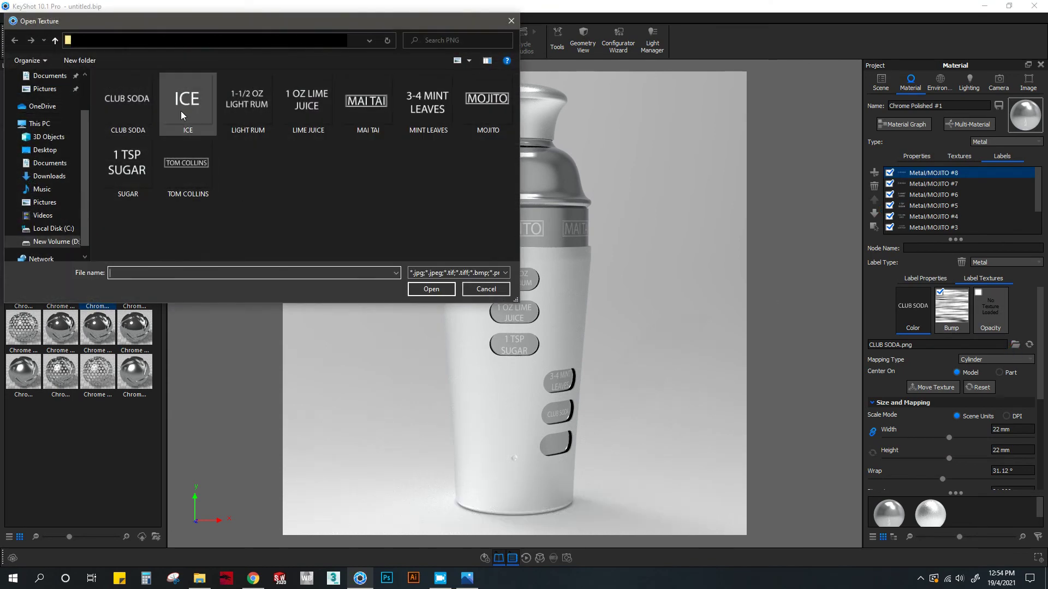
{"action": "left_click", "coordinate": [431, 288]}
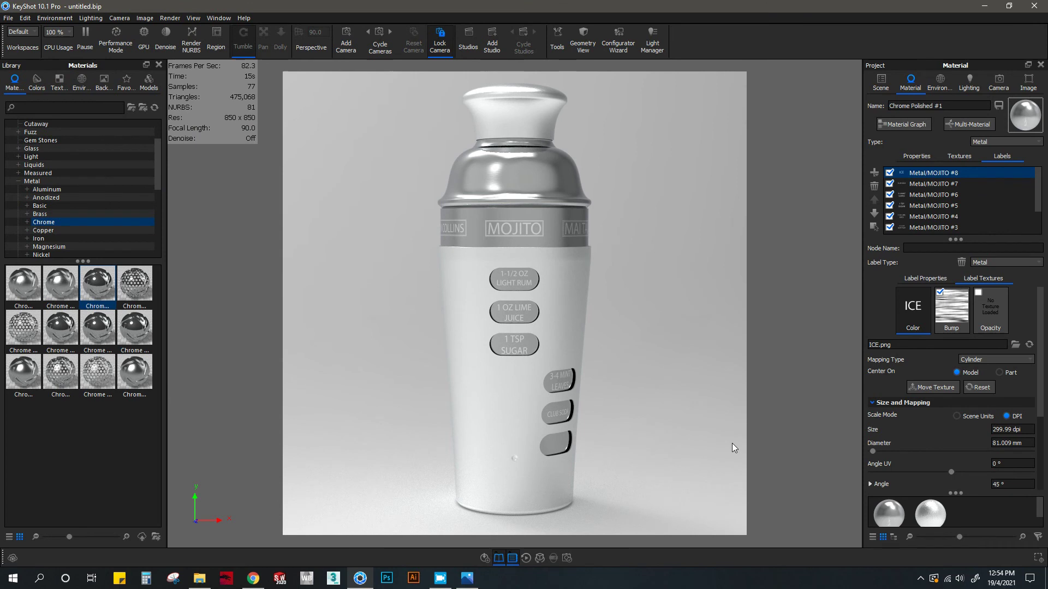
Step: Switch the ICE label's scale mode to Scene Units and set its height to 20 mm
{"action": "left_click", "coordinate": [970, 417]}
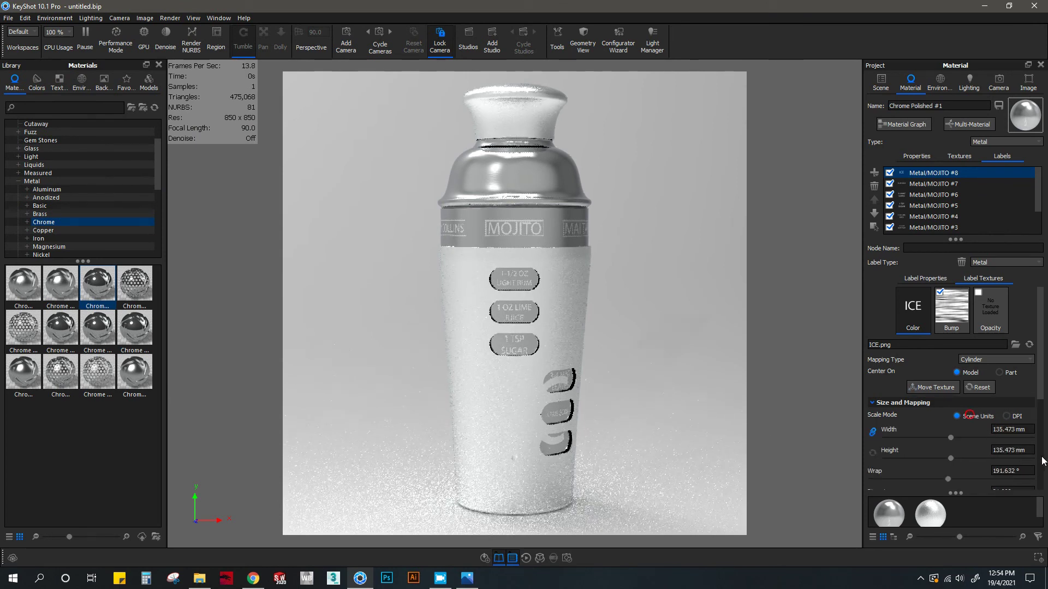
{"action": "left_click", "coordinate": [1032, 450]}
{"action": "type", "text": "20"}
{"action": "key", "text": "Return"}
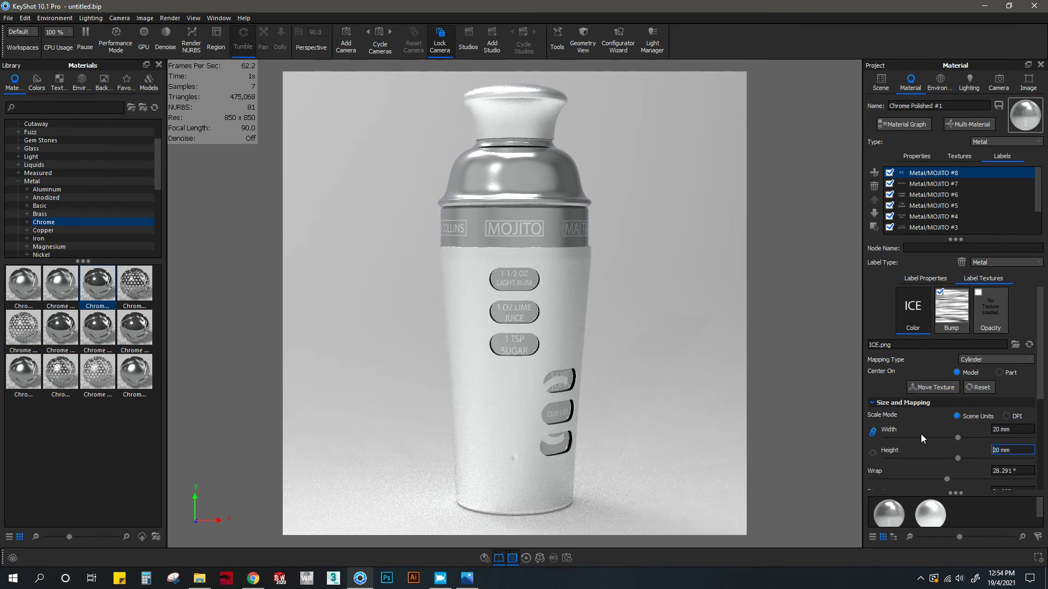
Step: Move the ICE label down into the lowest slot of the side column
{"action": "left_click", "coordinate": [931, 388]}
{"action": "left_click_drag", "start_coordinate": [518, 341], "coordinate": [511, 358]}
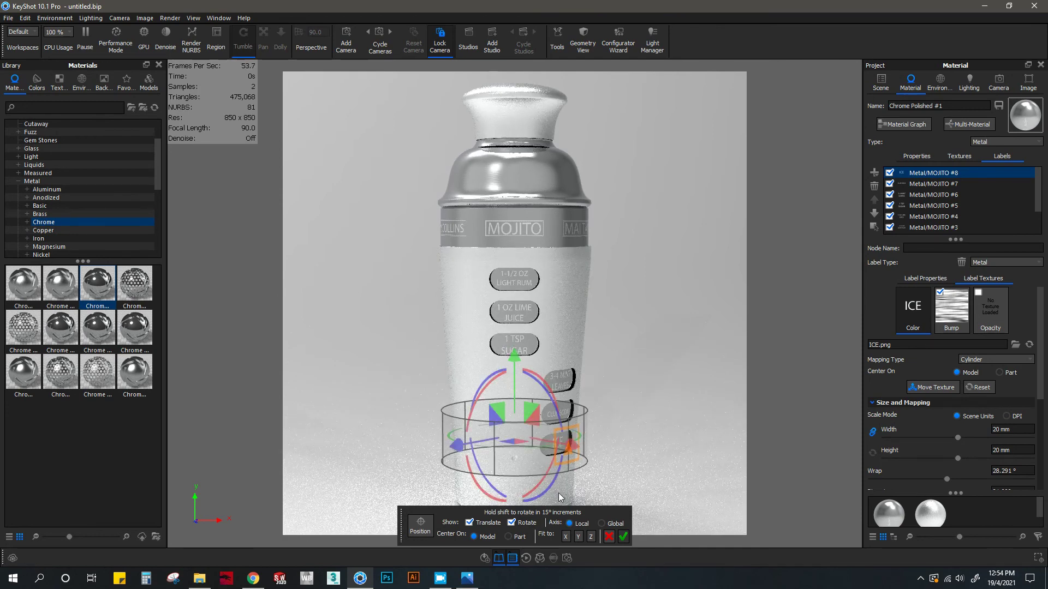
{"action": "left_click", "coordinate": [1024, 450]}
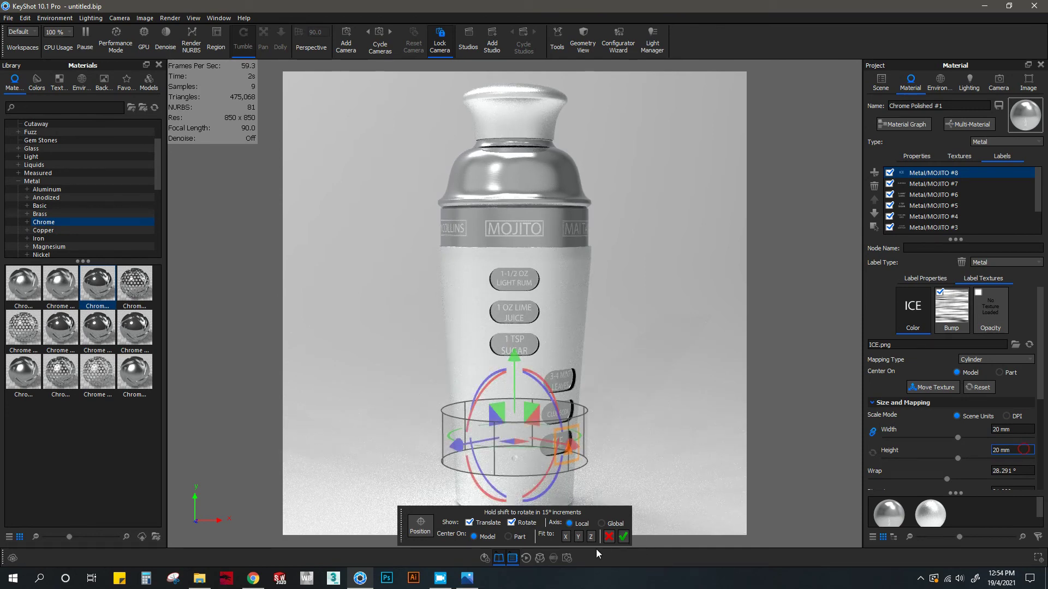
{"action": "left_click", "coordinate": [623, 538]}
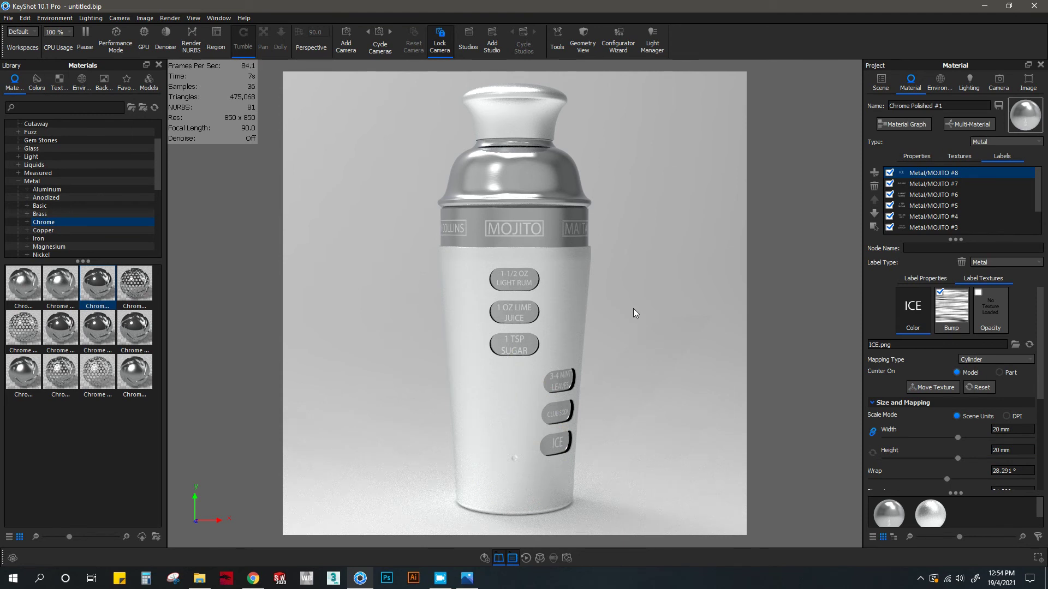
Step: Add the Desaturated Photo Studio Blurred environment to the scene and rotate it to 208.5° to light the shaker
{"action": "left_click", "coordinate": [936, 82]}
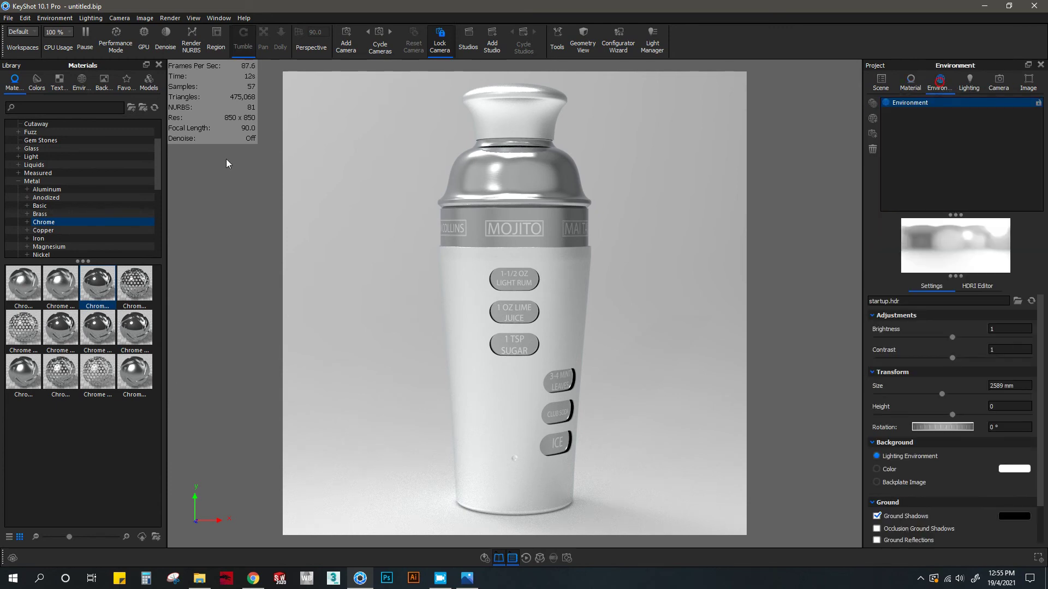
{"action": "left_click", "coordinate": [84, 94]}
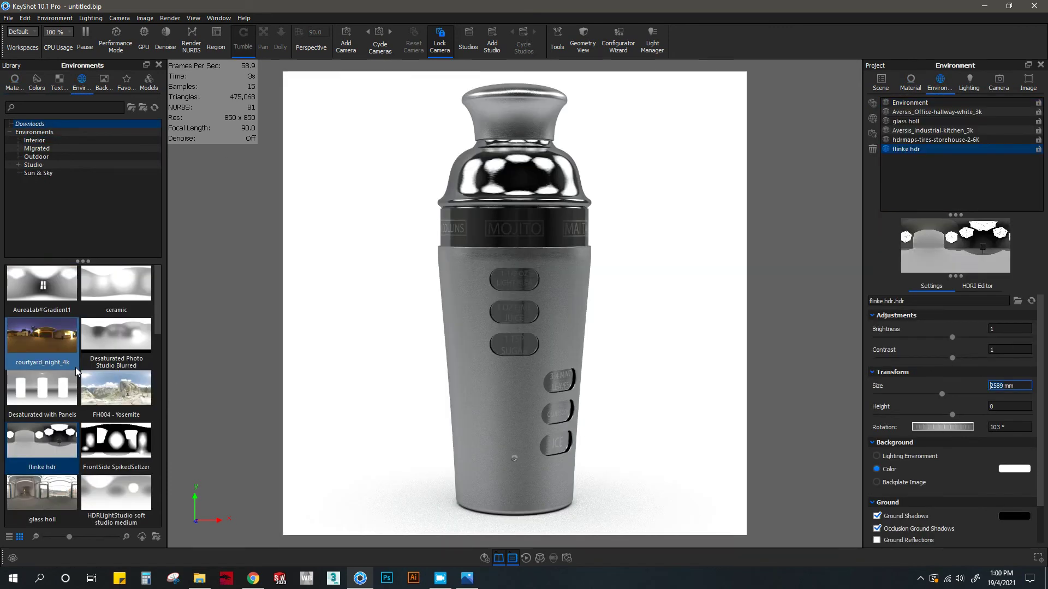
{"action": "left_click_drag", "start_coordinate": [101, 334], "coordinate": [926, 175]}
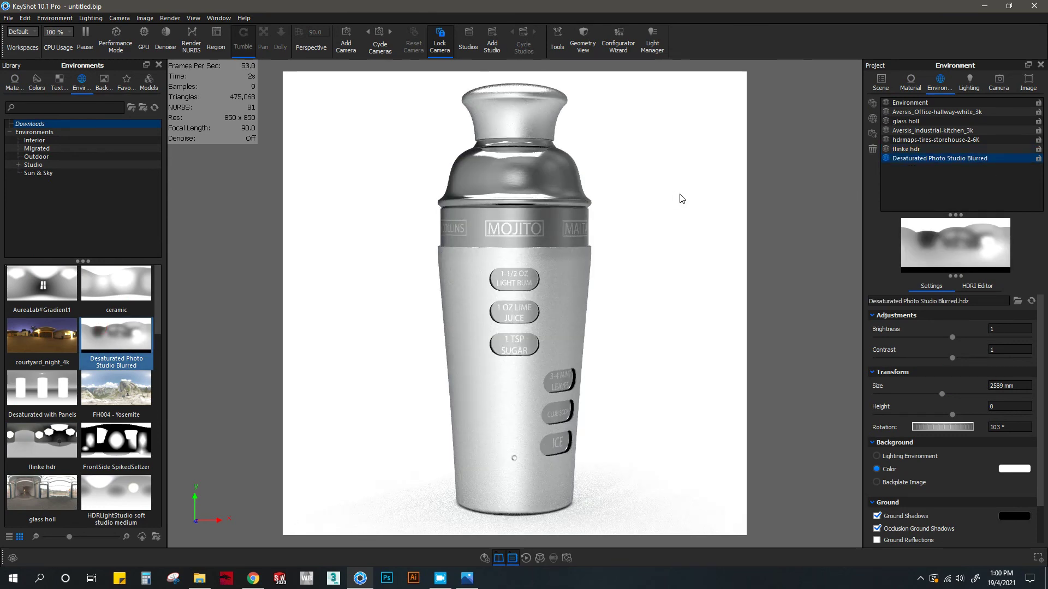
{"action": "left_click_drag", "start_coordinate": [678, 184], "coordinate": [460, 162], "text": "ctrl"}
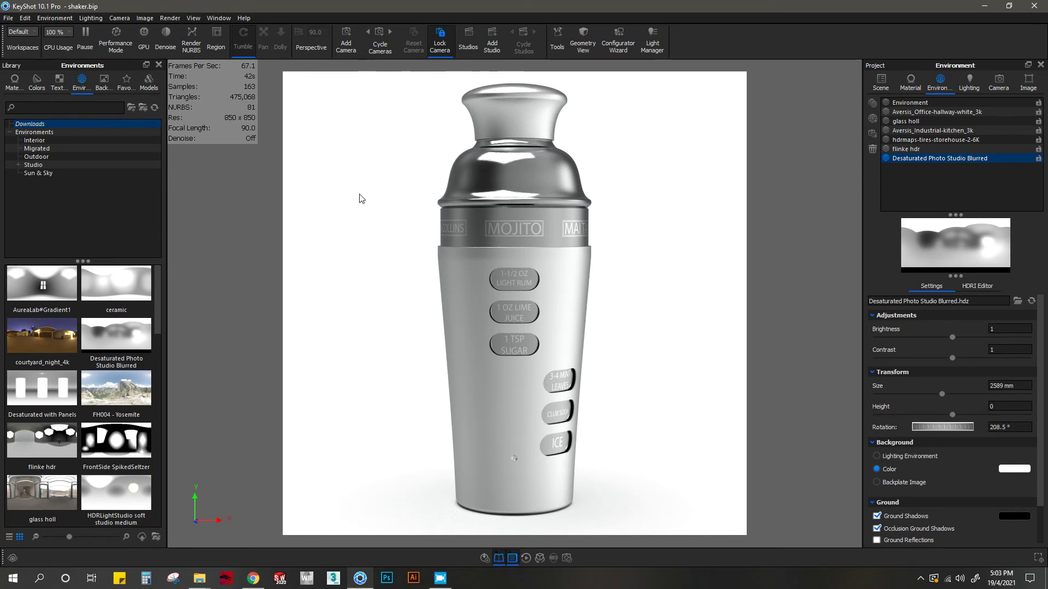
Step: Set the brushed bump texture's height to 0.1 on the shaker's polished chrome material
{"action": "double_click", "coordinate": [493, 175]}
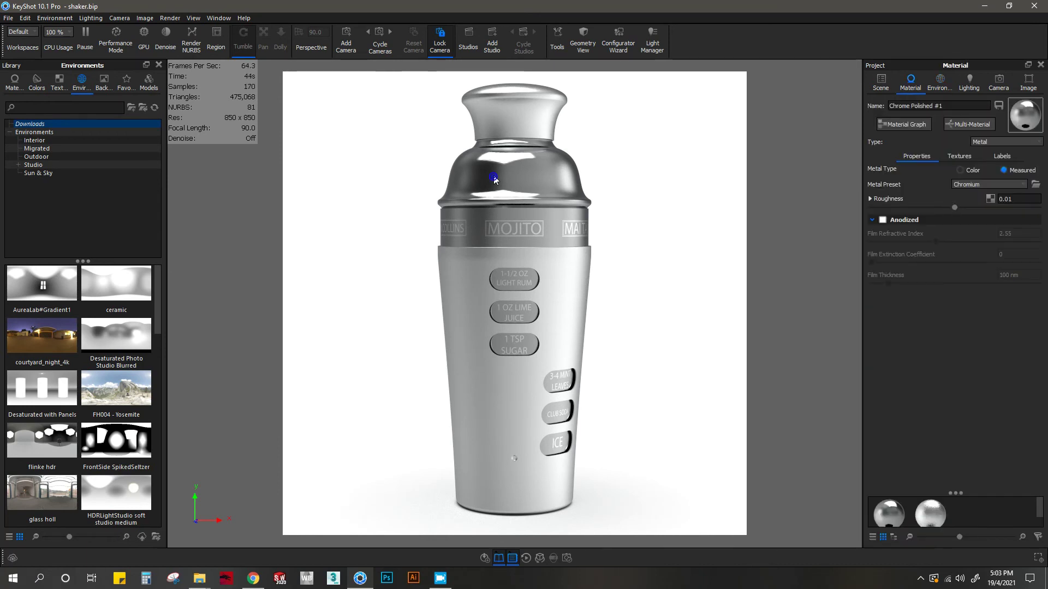
{"action": "left_click", "coordinate": [962, 157]}
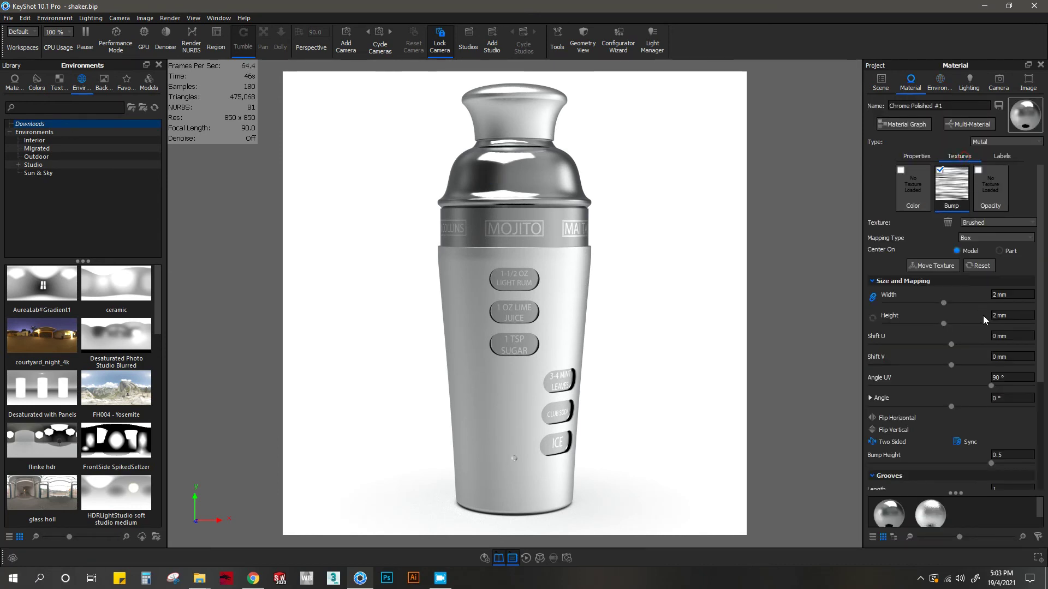
{"action": "double_click", "coordinate": [1012, 454]}
{"action": "type", "text": ".1"}
{"action": "key", "text": "Return"}
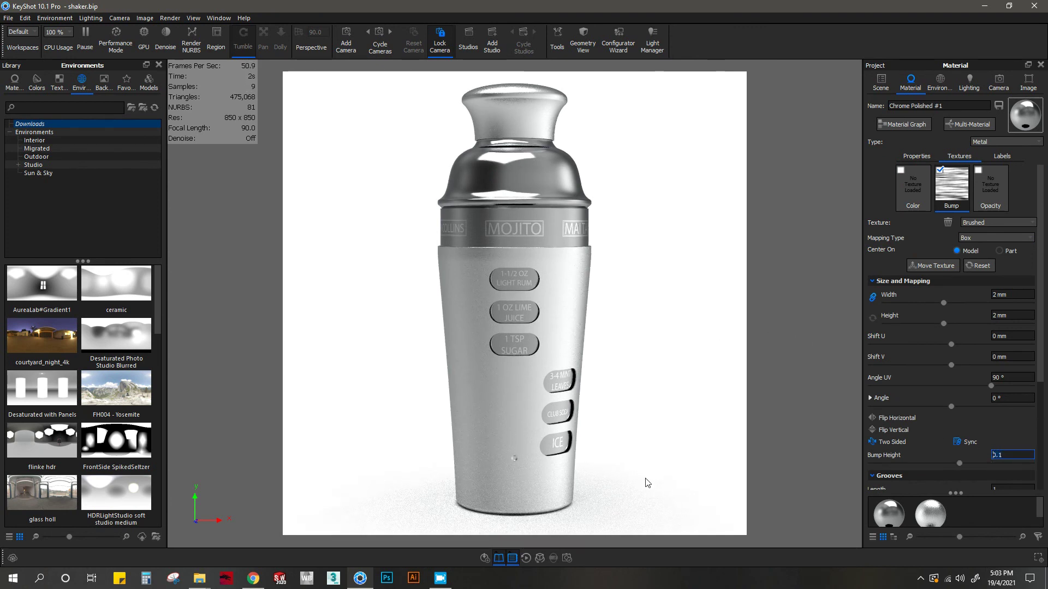
Step: Set the still image's render output format to PNG
{"action": "left_click", "coordinate": [567, 558]}
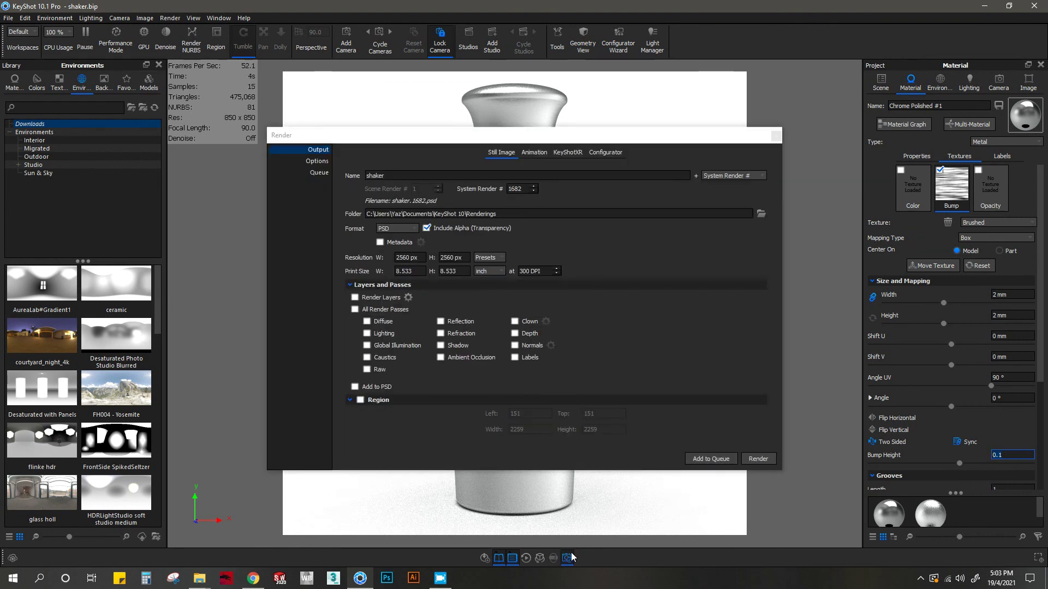
{"action": "left_click", "coordinate": [397, 228]}
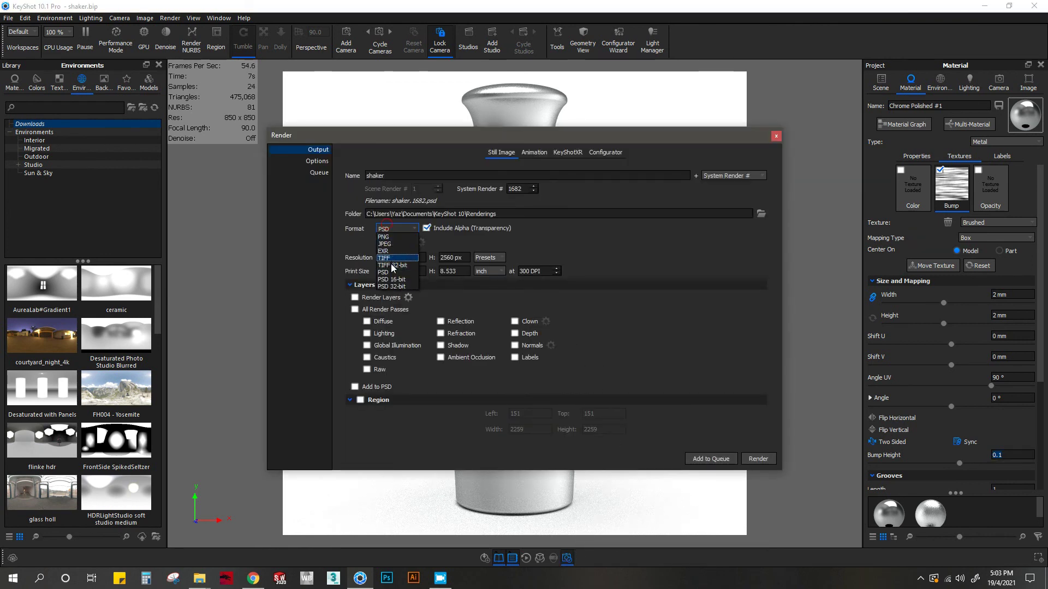
{"action": "left_click", "coordinate": [384, 237]}
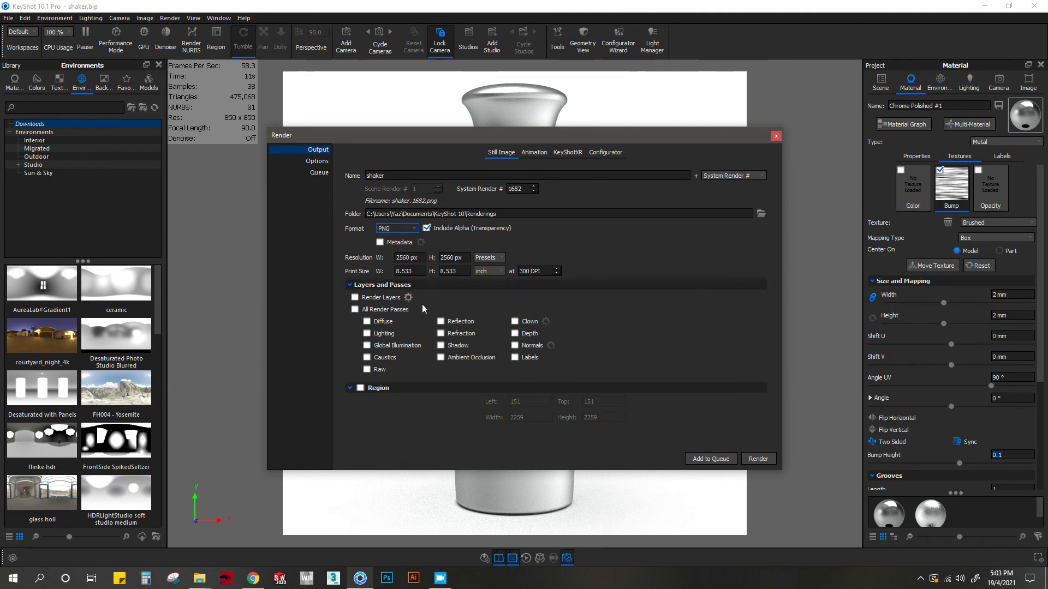
Step: Check the render's quality options, start rendering the still image and inspect the whole shaker in the render output
{"action": "left_click", "coordinate": [307, 162]}
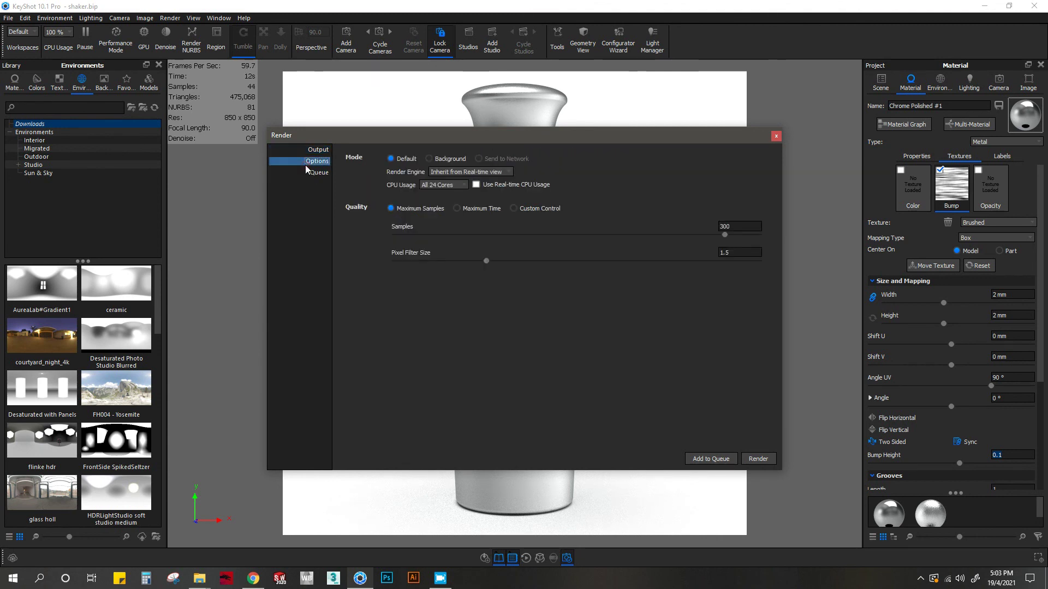
{"action": "left_click", "coordinate": [757, 459]}
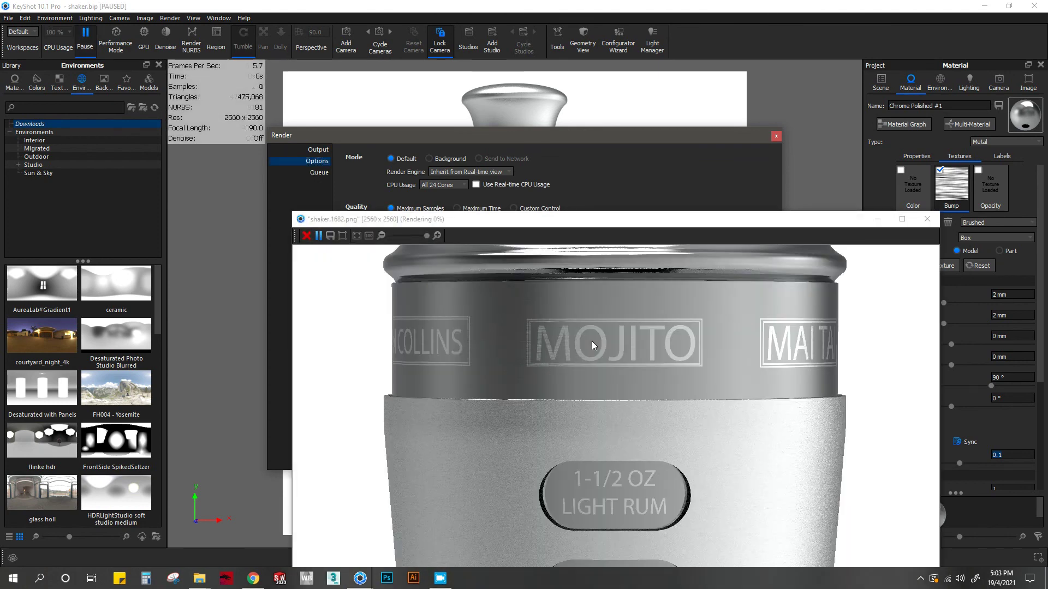
{"action": "left_click_drag", "start_coordinate": [590, 233], "coordinate": [488, 77]}
{"action": "scroll", "coordinate": [544, 246], "scroll_direction": "down", "scroll_amount": 4}
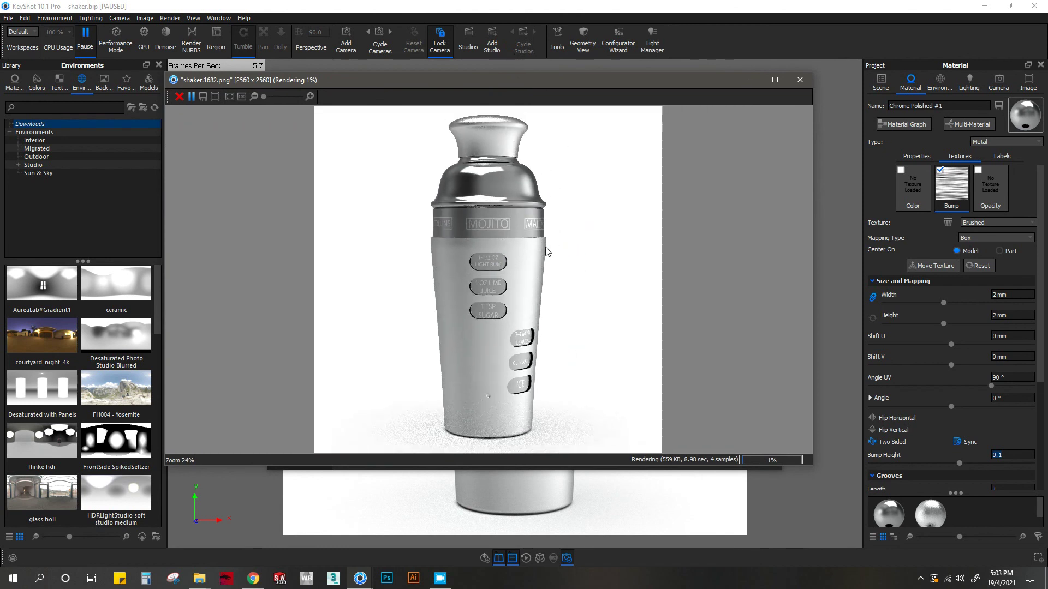